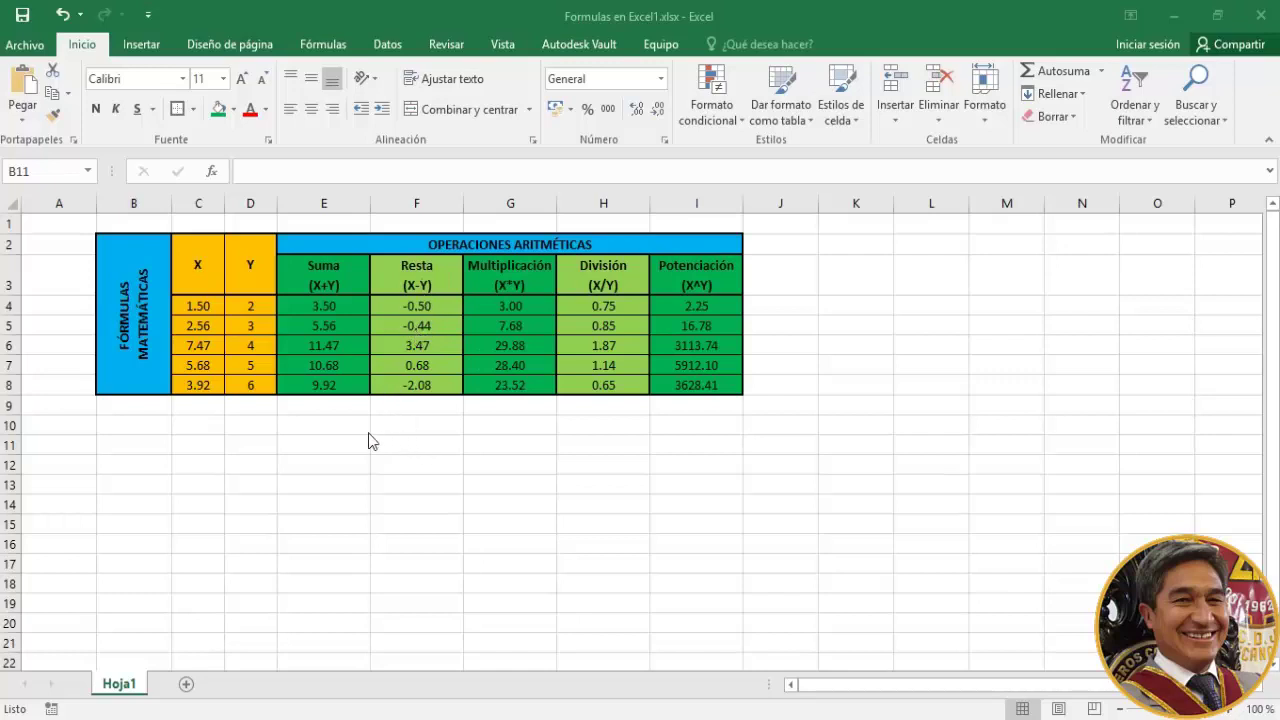
Enter the headers X in C11, Y in D11 and OPERACIONES ARITMÉTICAS in E11
{"action": "left_click", "coordinate": [143, 453]}
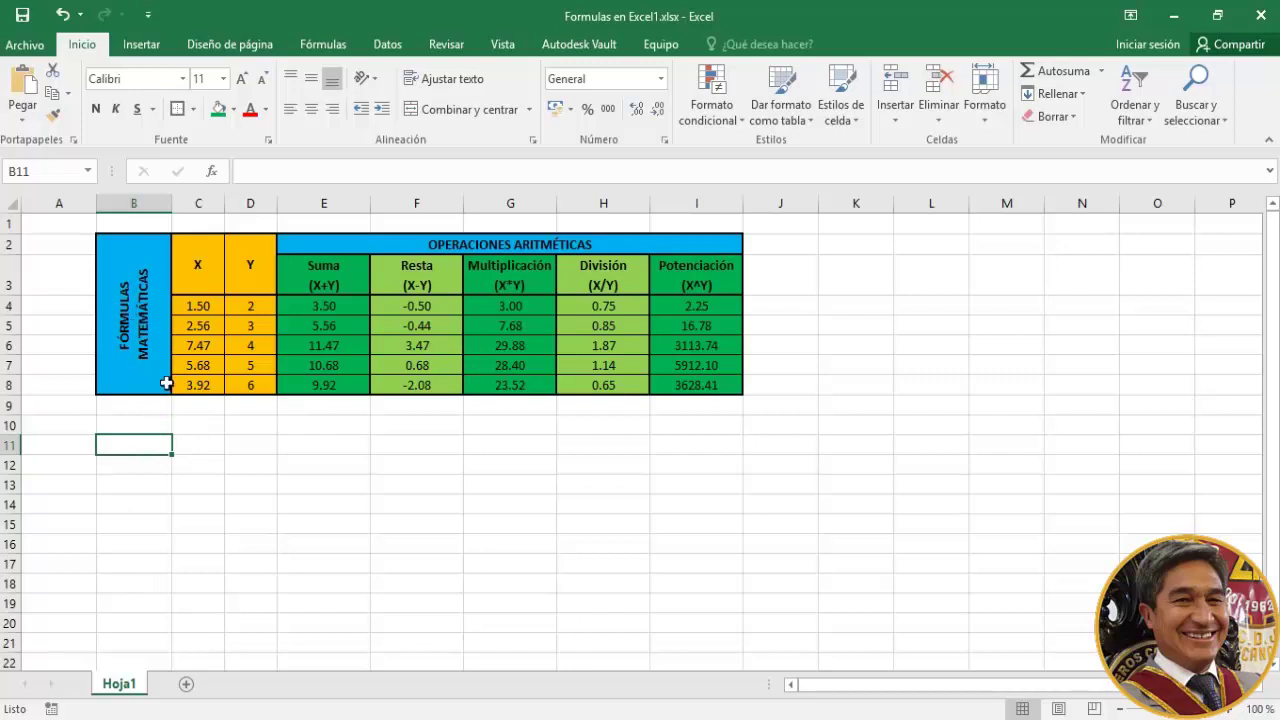
{"action": "left_click", "coordinate": [189, 447]}
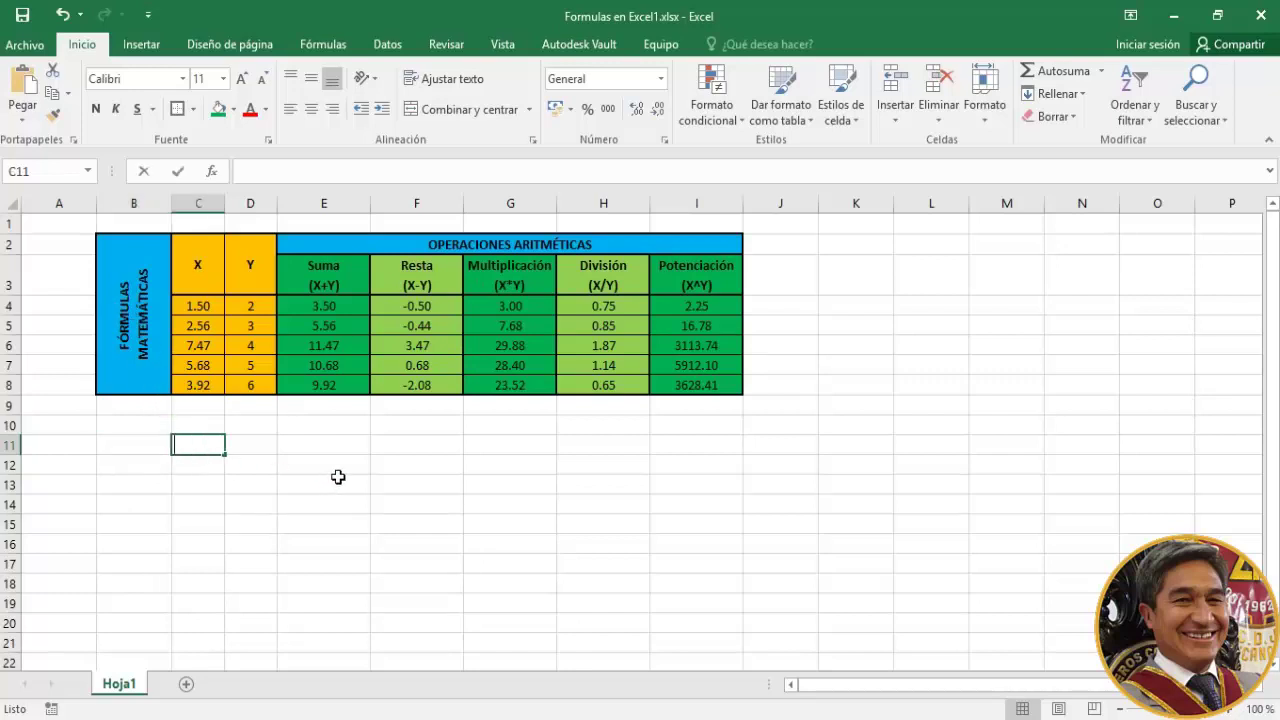
{"action": "type", "text": "X"}
{"action": "key", "text": "Tab"}
{"action": "type", "text": "Y"}
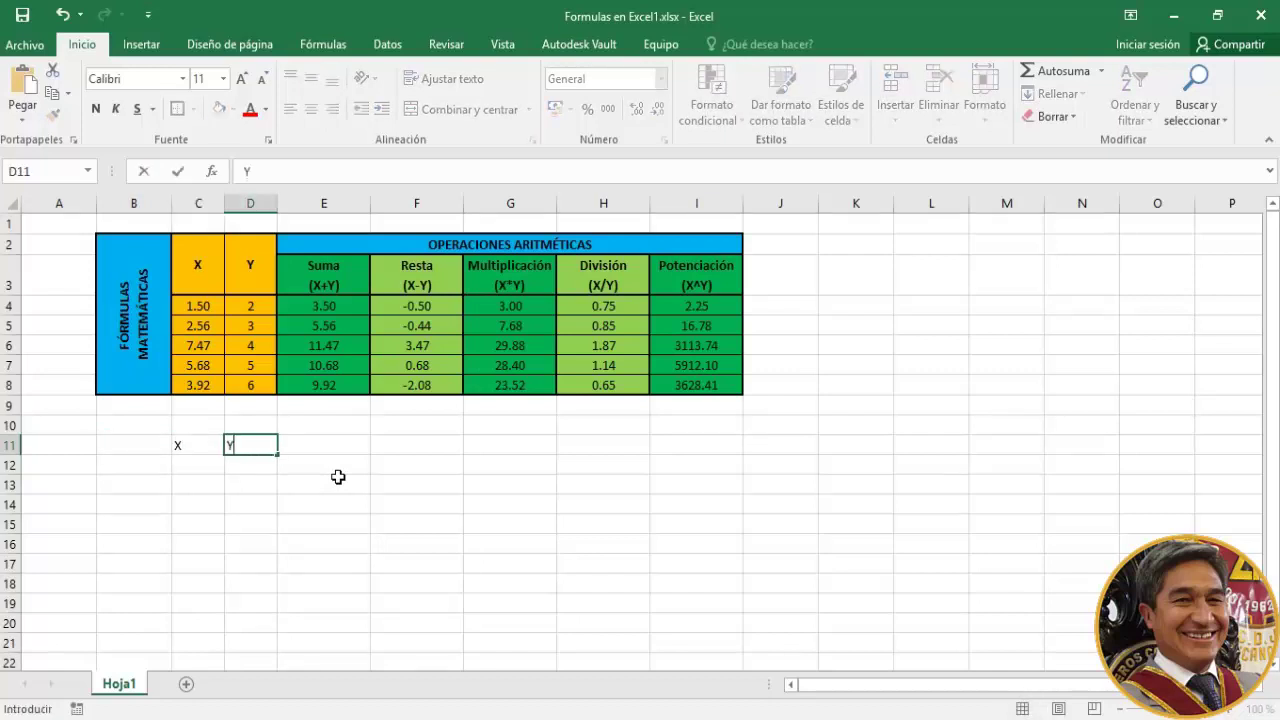
{"action": "key", "text": "Tab"}
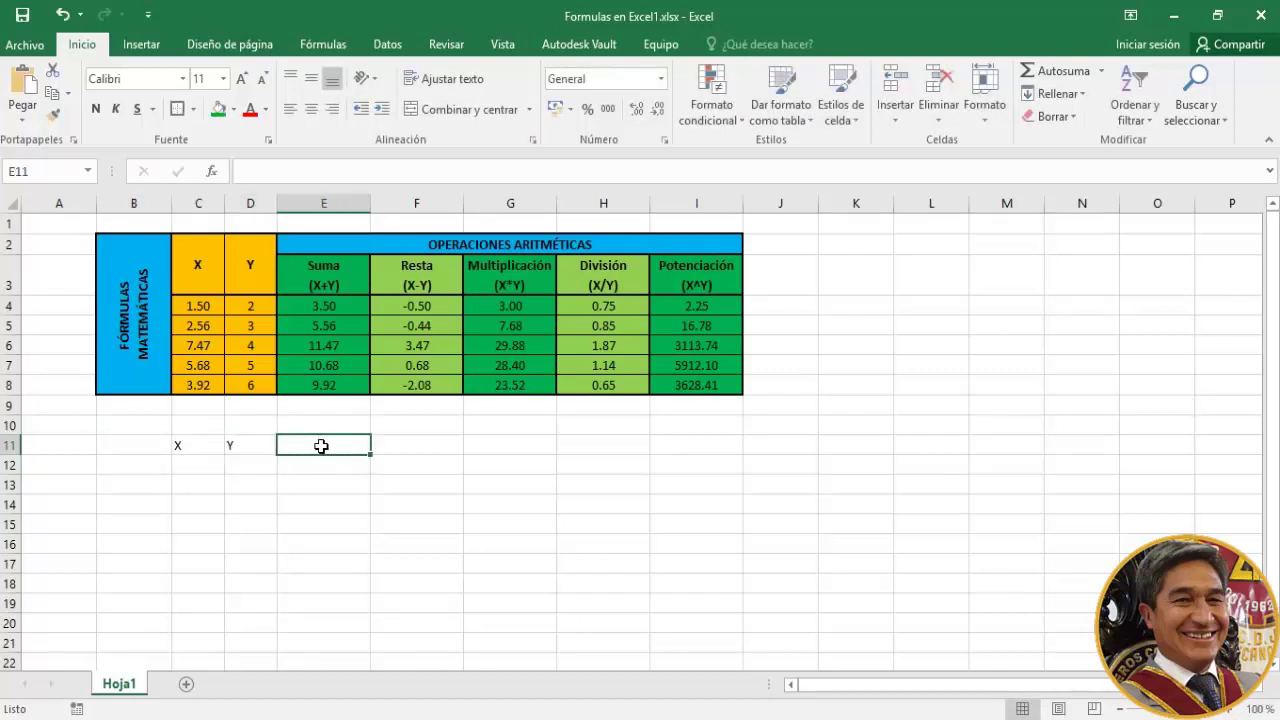
{"action": "type", "text": "OPERA"}
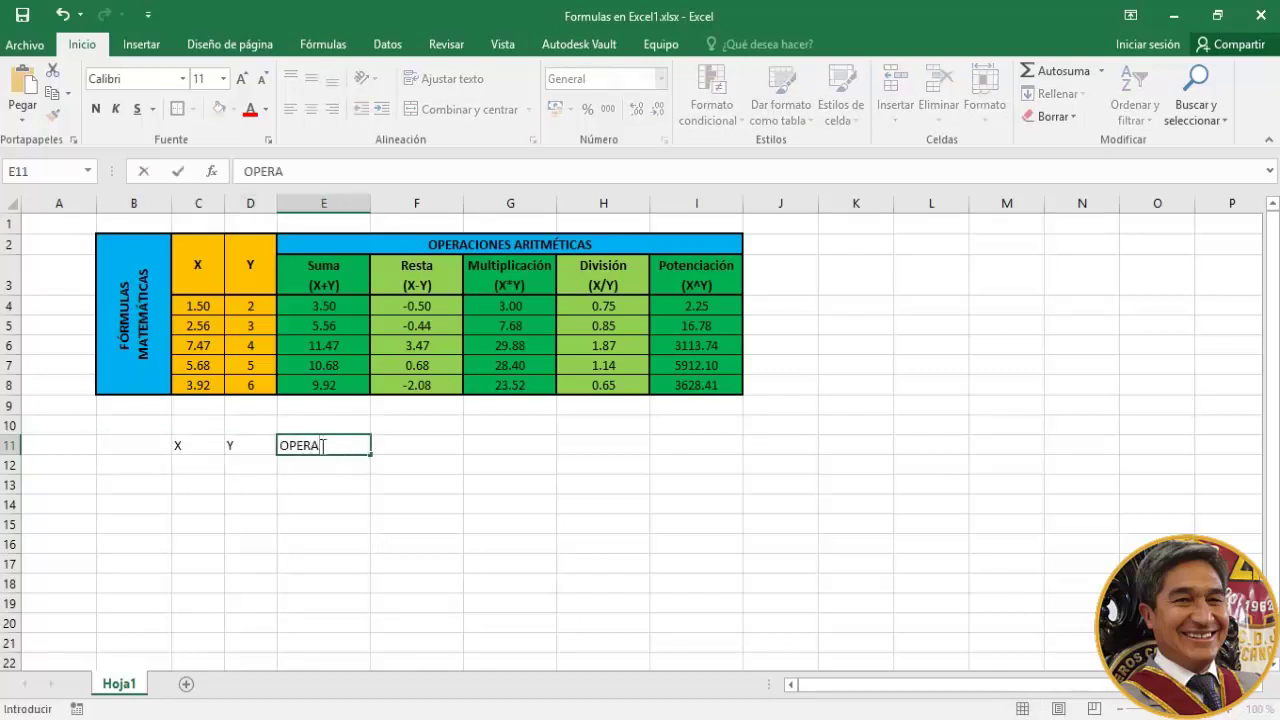
{"action": "type", "text": "CIONES AT"}
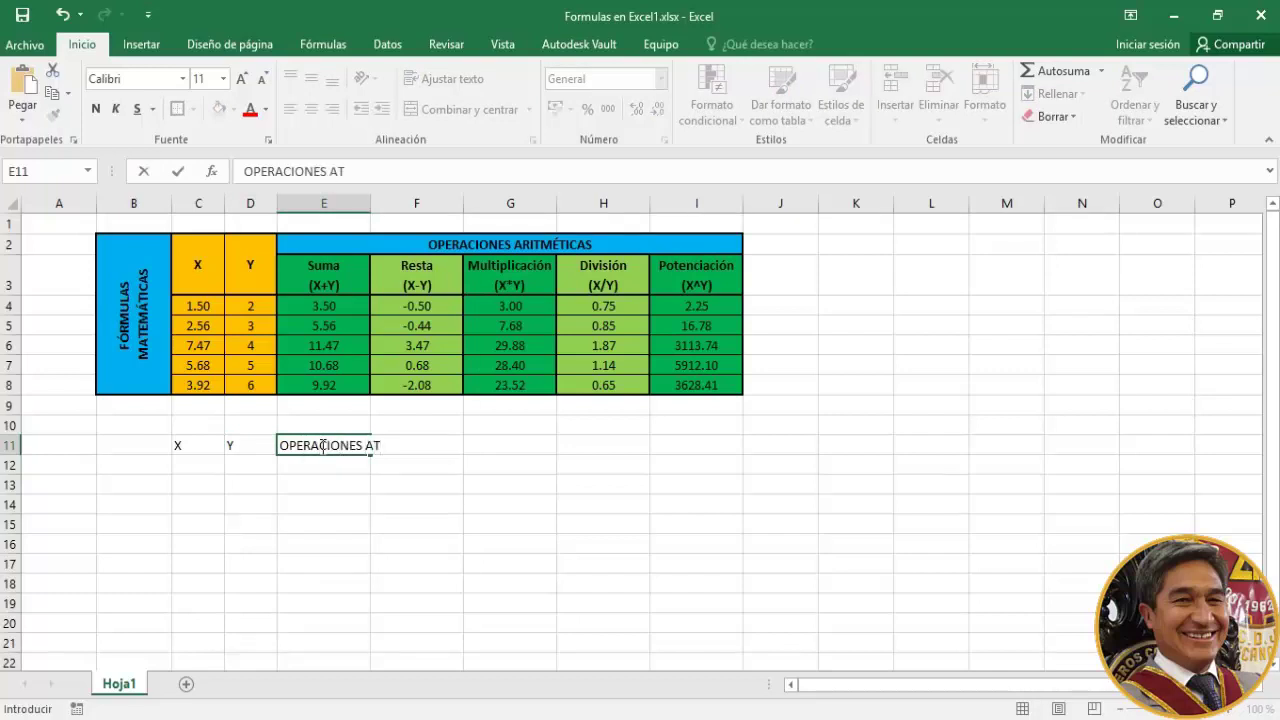
{"action": "key", "text": "BackSpace"}
{"action": "type", "text": "R"}
{"action": "type", "text": "ITMÉTICAS"}
{"action": "key", "text": "Return"}
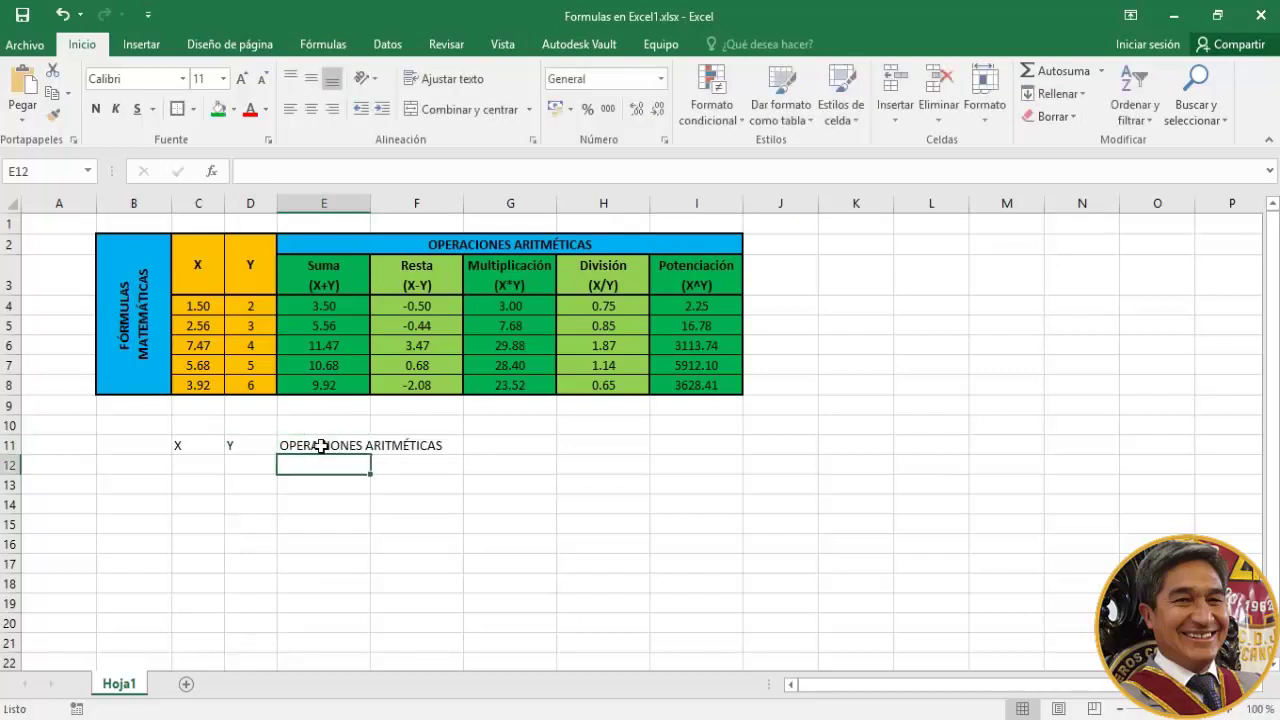
Enter the labels Suma (X+Y) in E12 and Resta (X-Y) in F12
{"action": "type", "text": "Suma"}
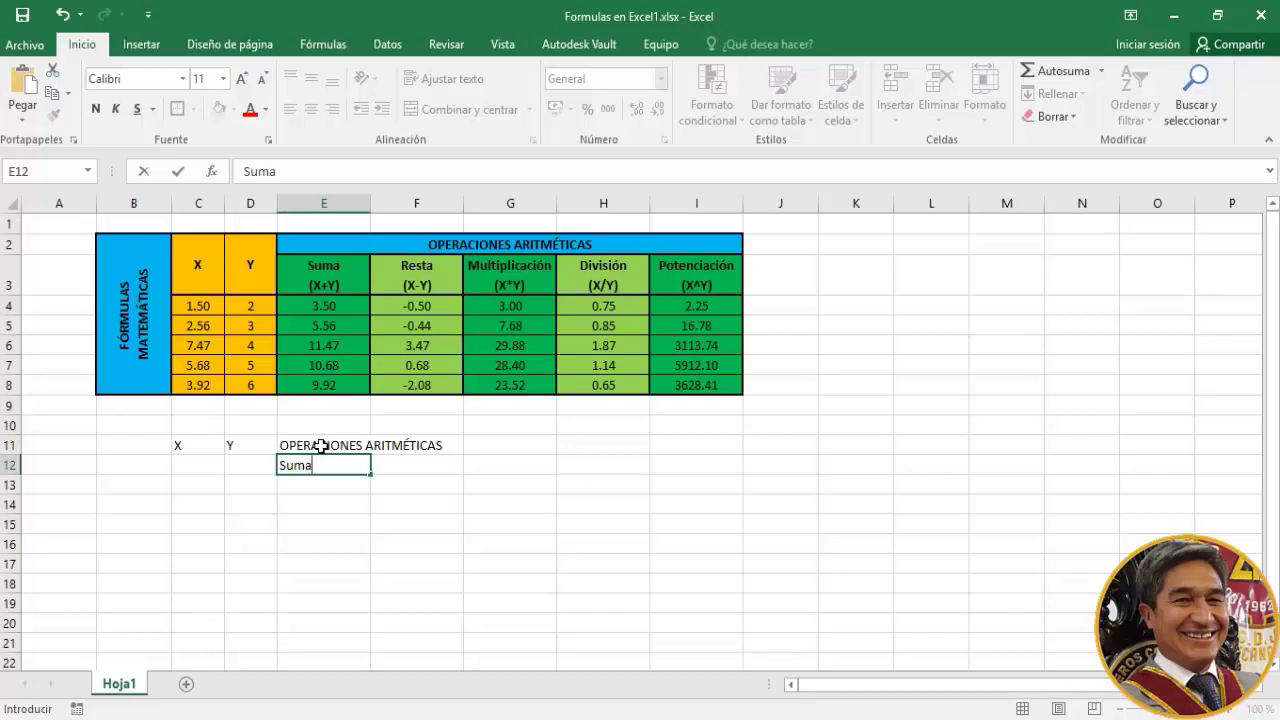
{"action": "type", "text": " ("}
{"action": "type", "text": "X+Y)"}
{"action": "key", "text": "Return"}
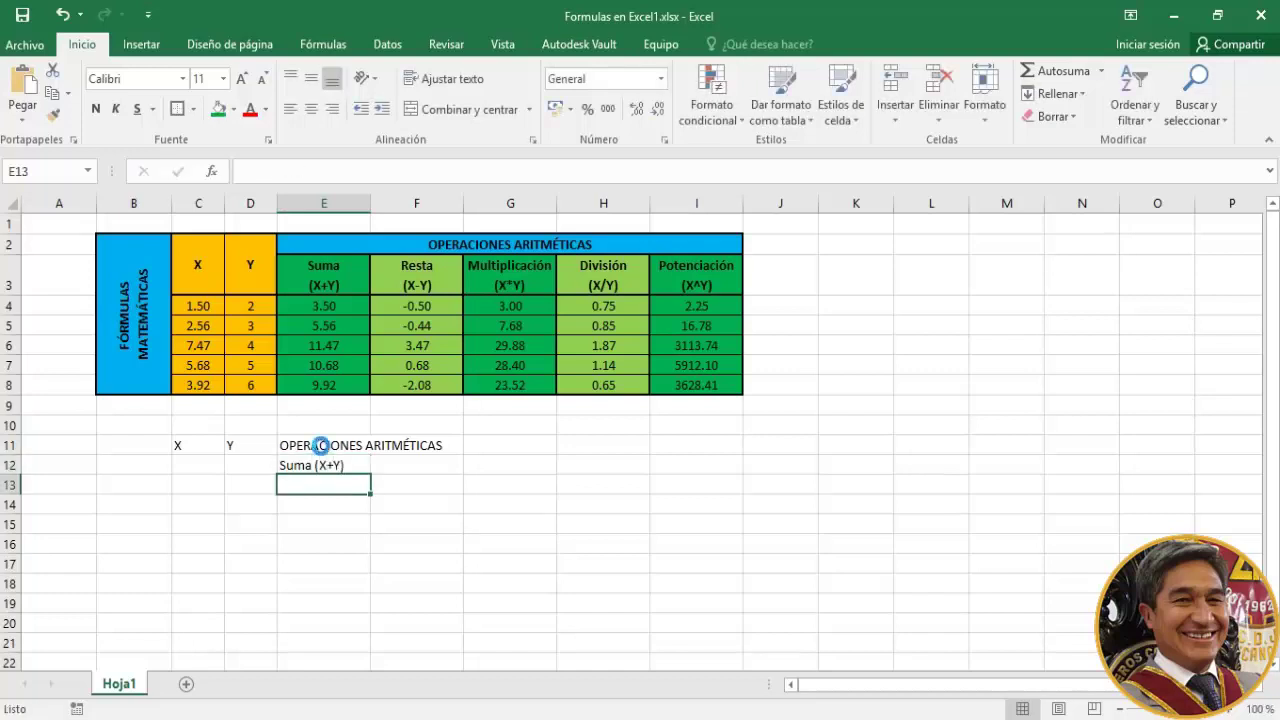
{"action": "key", "text": "Up"}
{"action": "key", "text": "Right"}
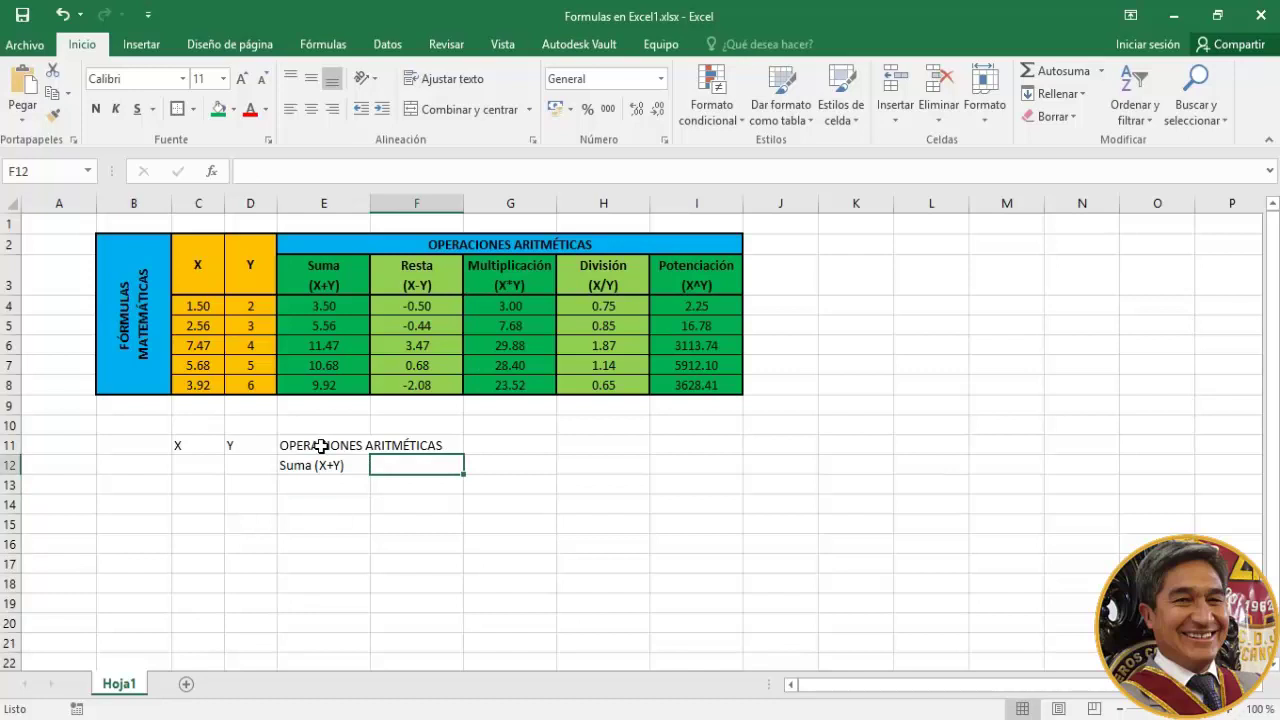
{"action": "type", "text": "Resta ("}
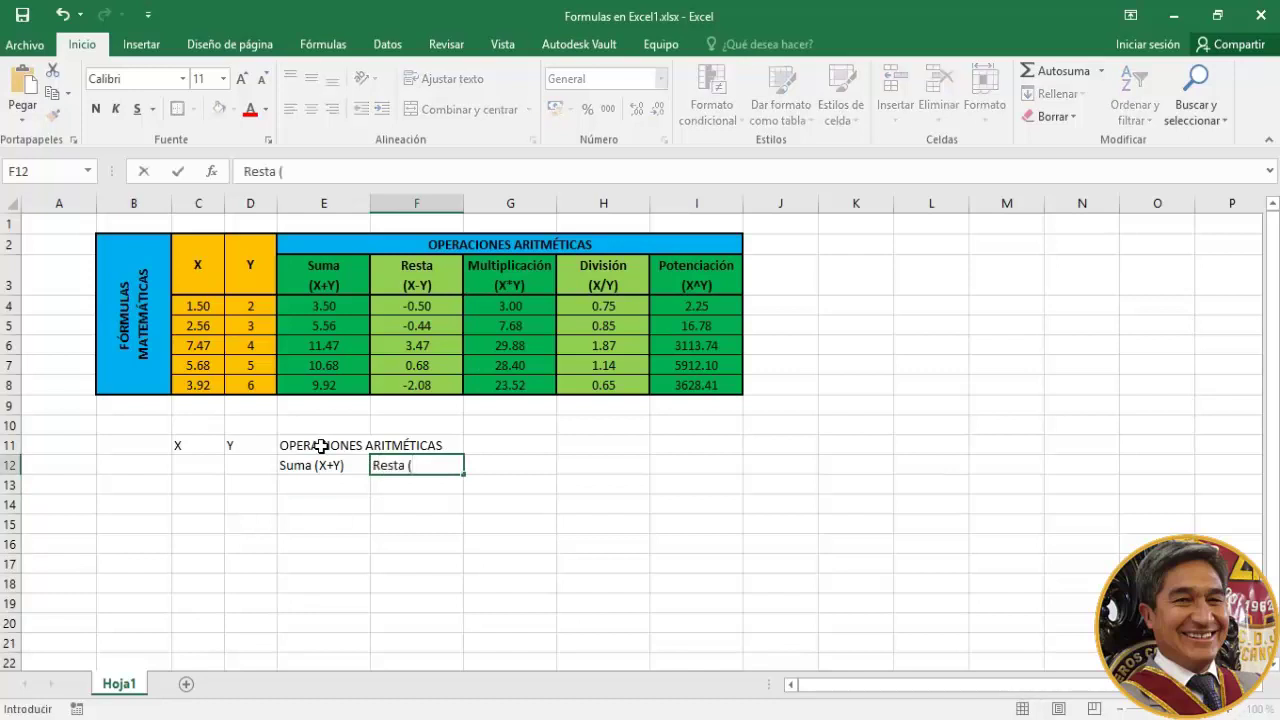
{"action": "type", "text": "X-"}
{"action": "type", "text": "Y)"}
{"action": "key", "text": "Tab"}
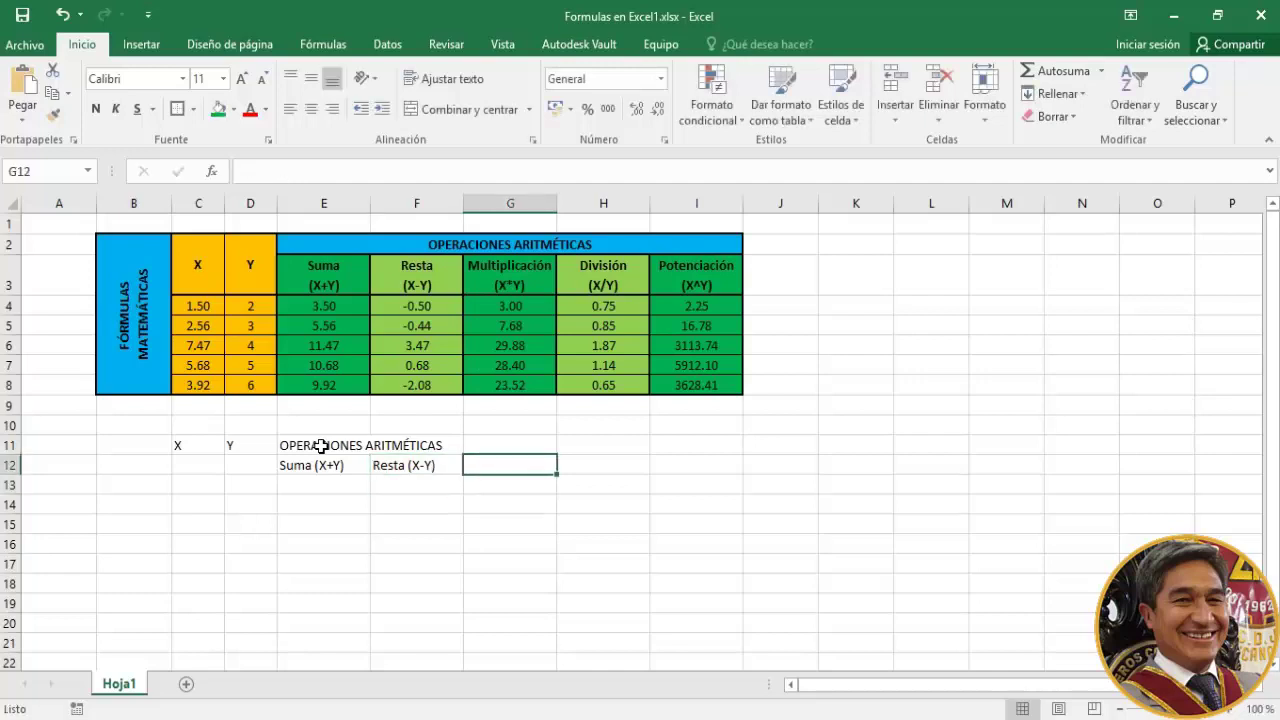
Add the labels Multiplicación (X*Y), División (X/Y) and Potenciación (X^Y) in G12:I12
{"action": "type", "text": "Multi"}
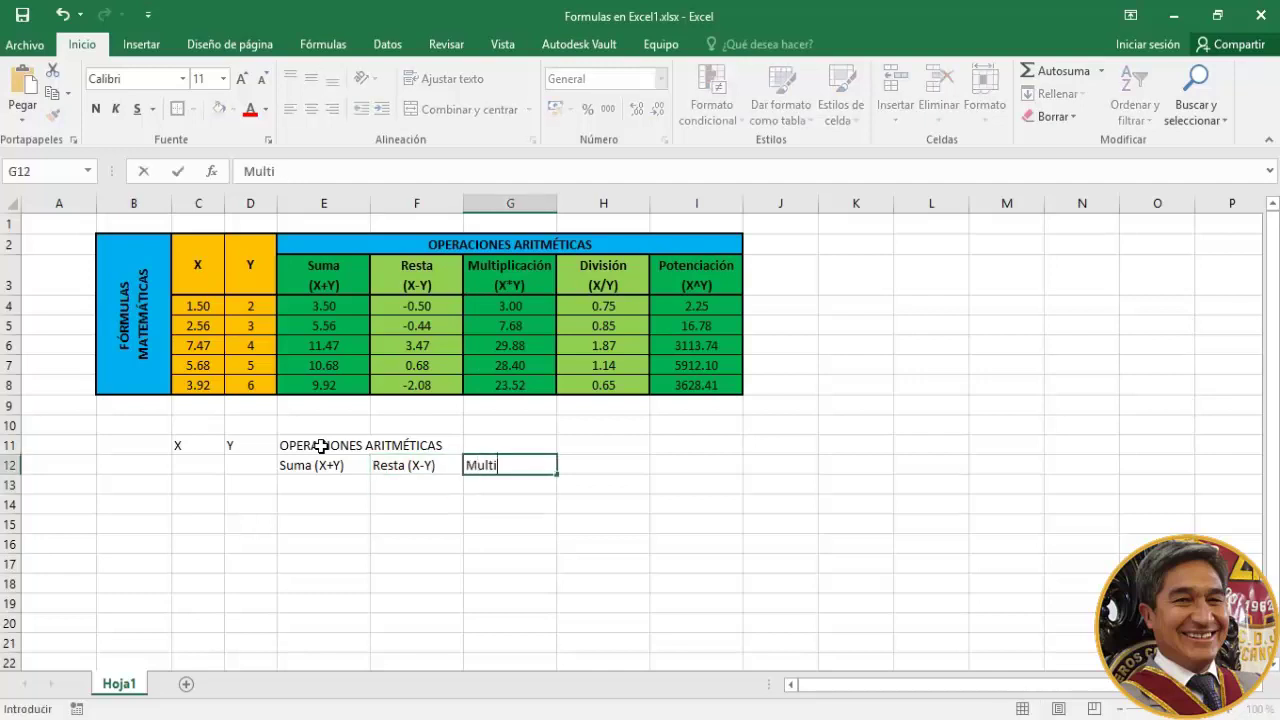
{"action": "type", "text": "plicación ("}
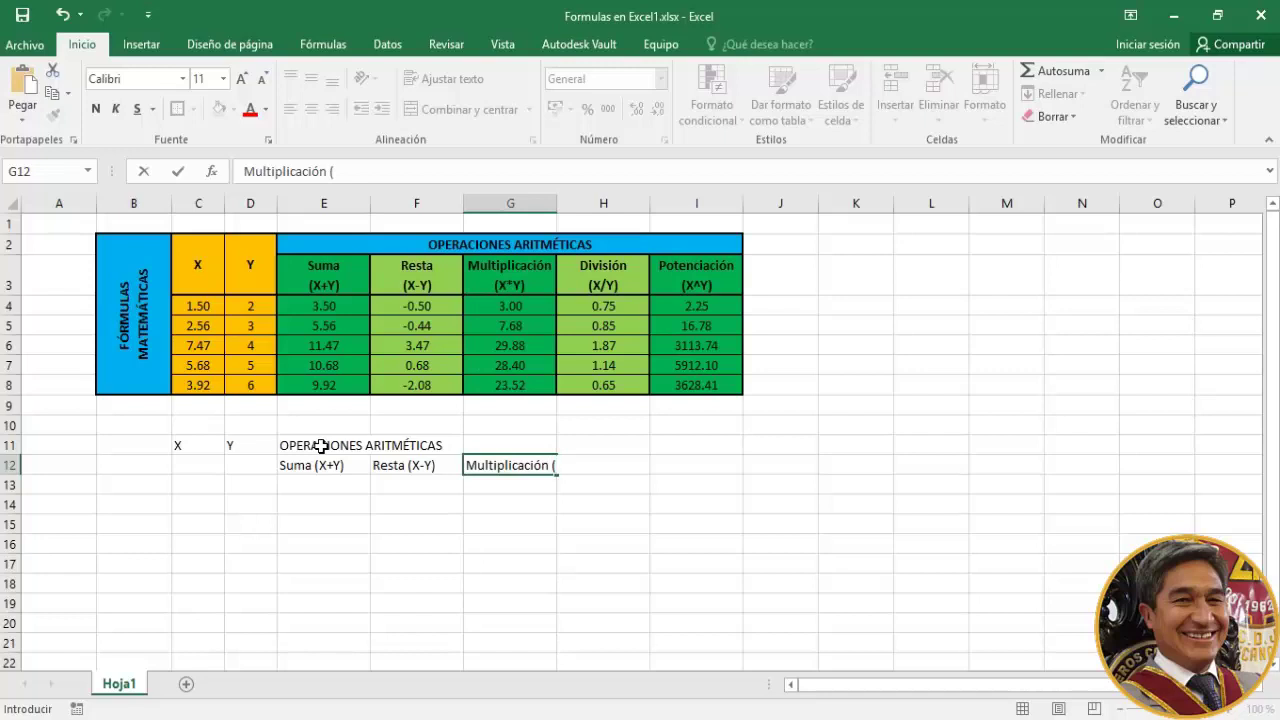
{"action": "type", "text": "X*"}
{"action": "type", "text": "y"}
{"action": "key", "text": "BackSpace"}
{"action": "type", "text": "Y)"}
{"action": "key", "text": "Tab"}
{"action": "type", "text": "Di"}
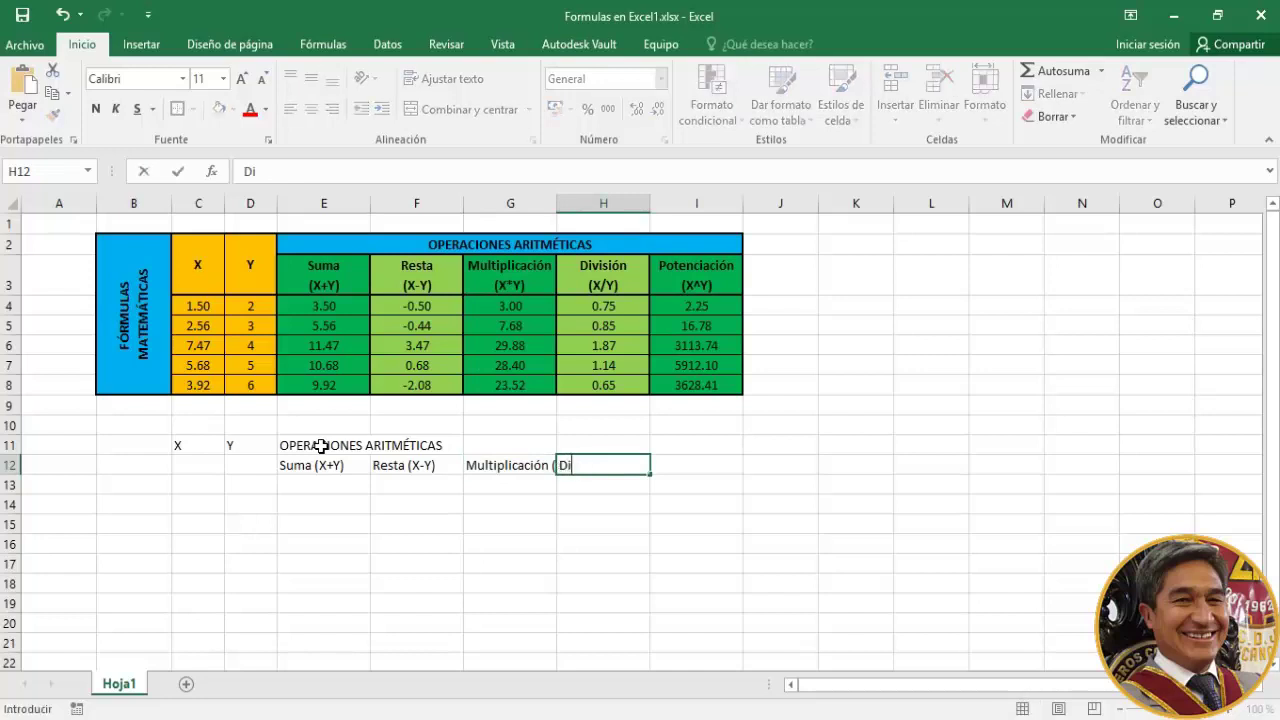
{"action": "type", "text": "visión "}
{"action": "type", "text": "("}
{"action": "type", "text": "X/"}
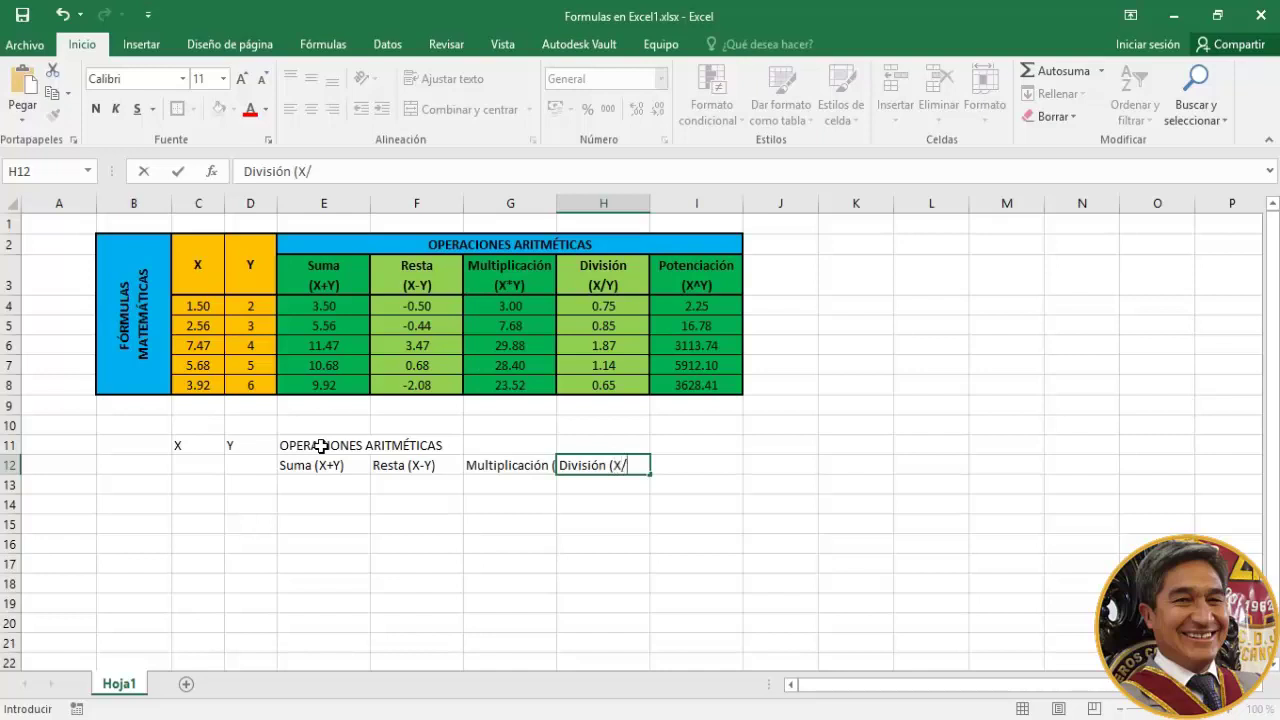
{"action": "type", "text": "Y)"}
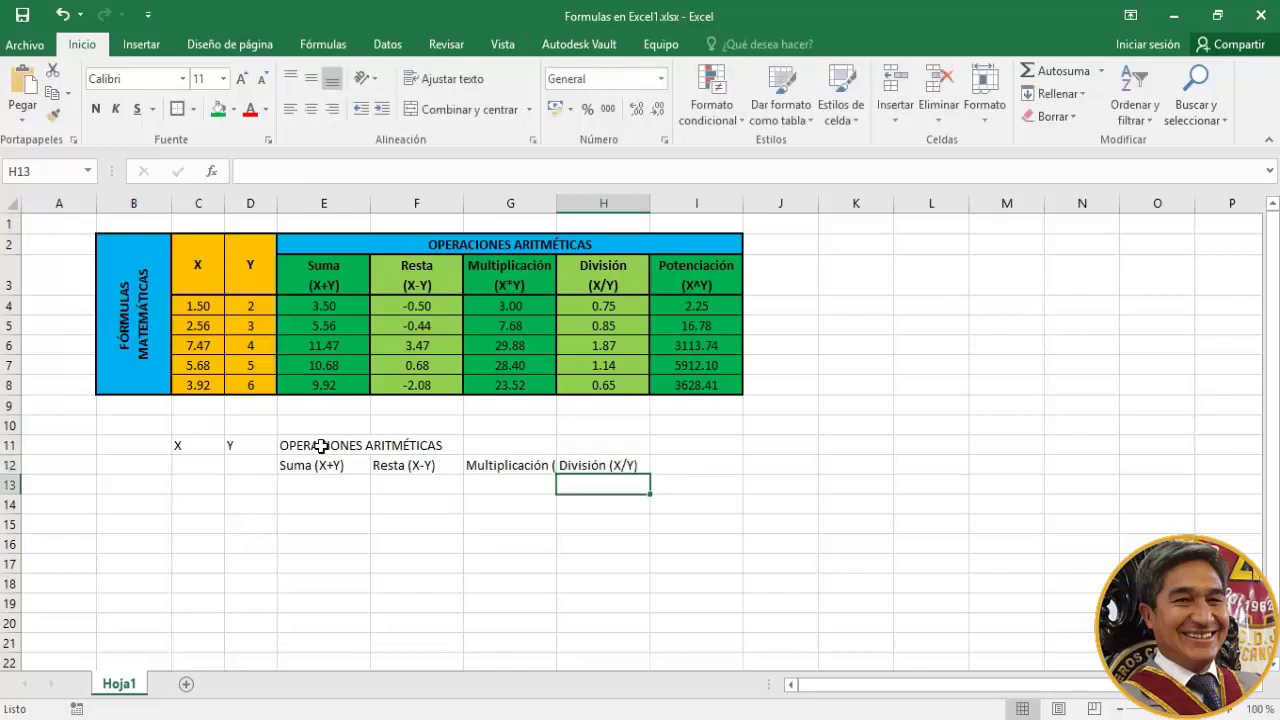
{"action": "key", "text": "Tab"}
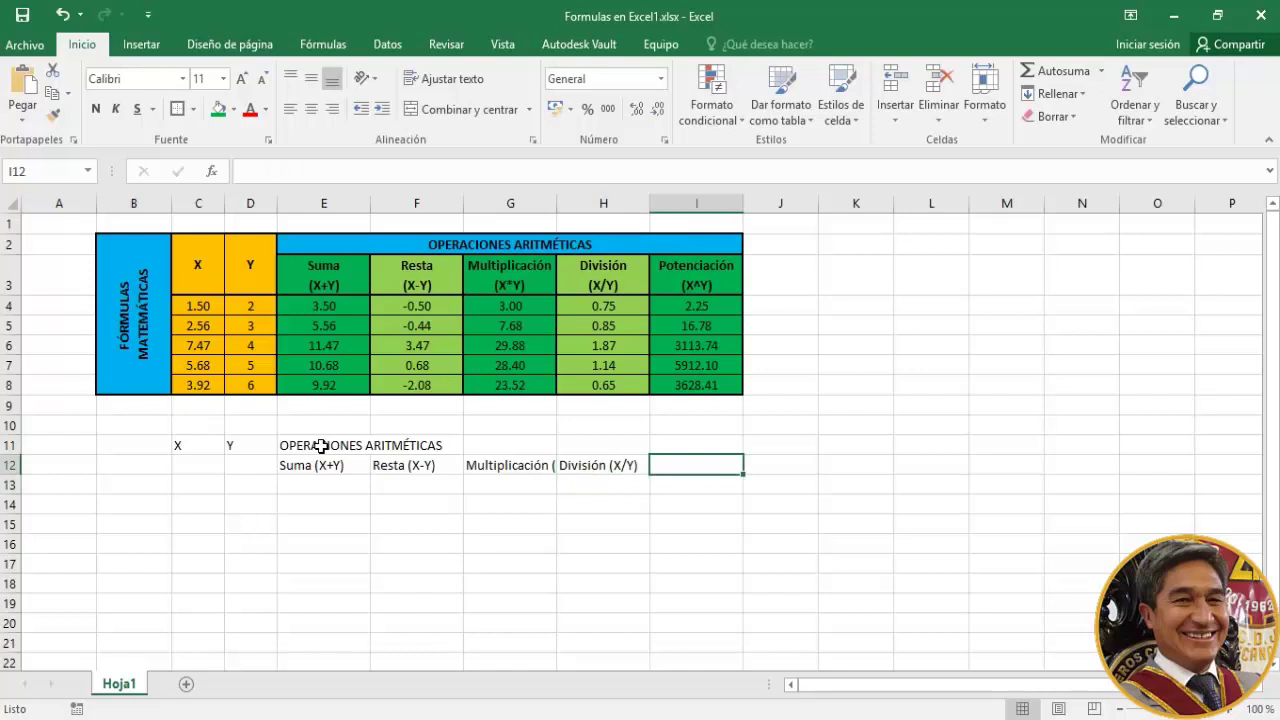
{"action": "type", "text": "Potenciación "}
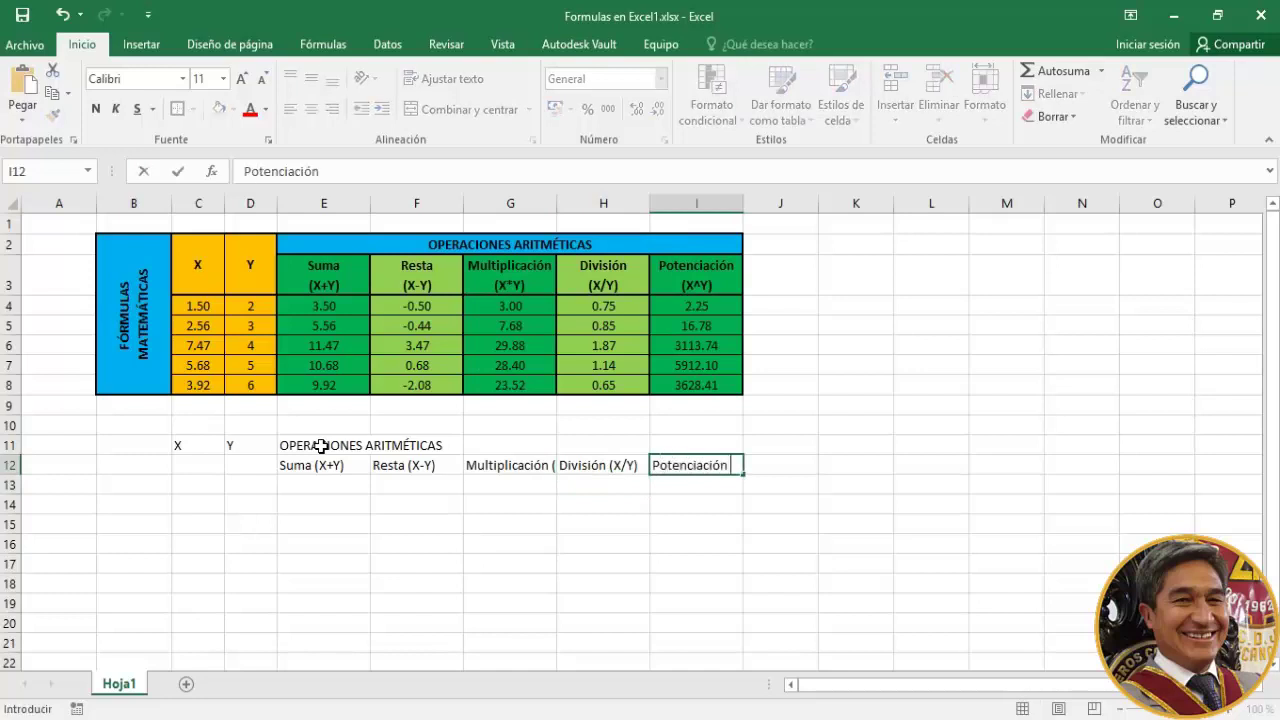
{"action": "type", "text": "("}
{"action": "type", "text": "x"}
{"action": "key", "text": "BackSpace"}
{"action": "type", "text": "X^"}
{"action": "type", "text": "Y)"}
{"action": "key", "text": "Return"}
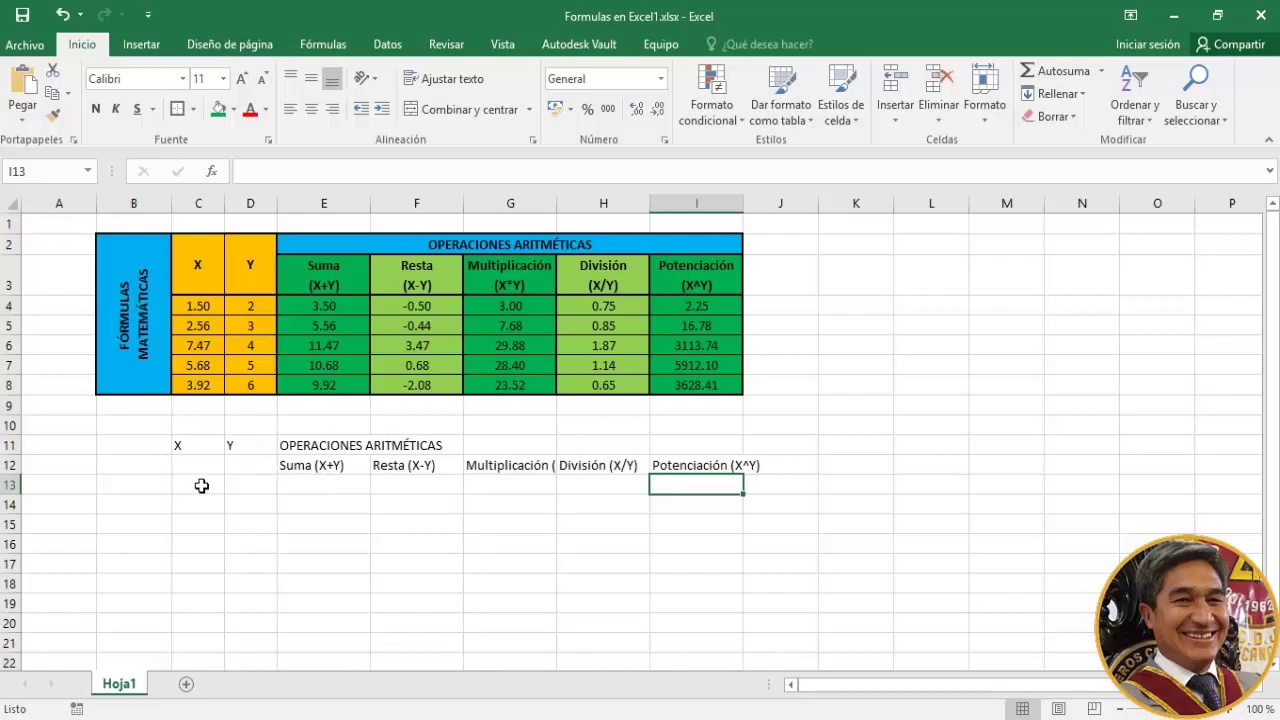
Enter the X values 1.5, 2.56, 7.47, 5.68 and 3.92 in C13:C17
{"action": "left_click", "coordinate": [203, 486]}
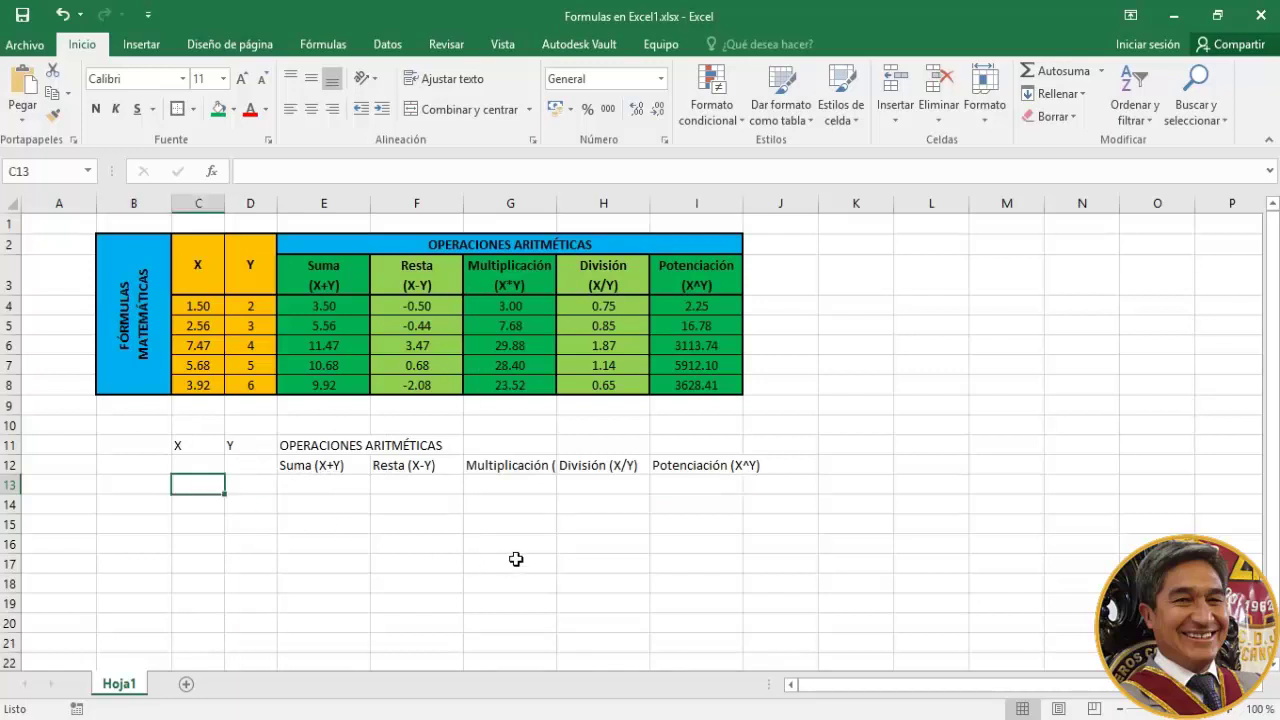
{"action": "type", "text": "1.5"}
{"action": "key", "text": "Return"}
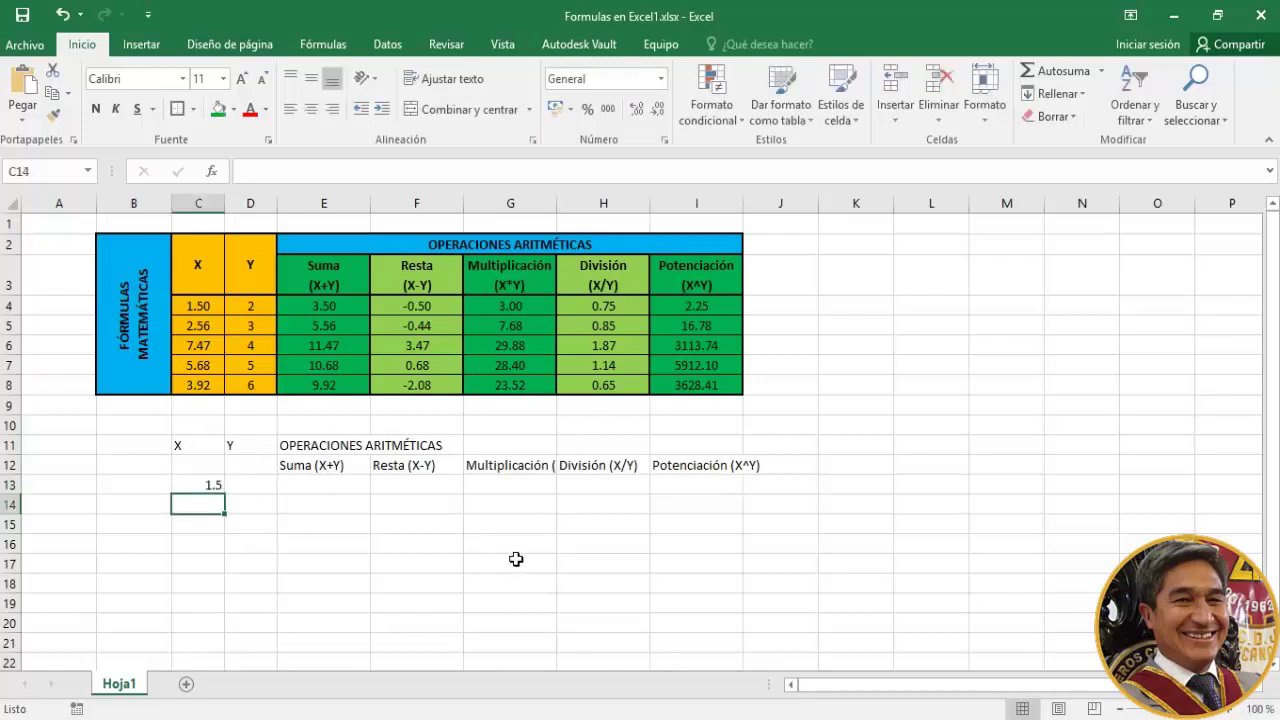
{"action": "type", "text": "2"}
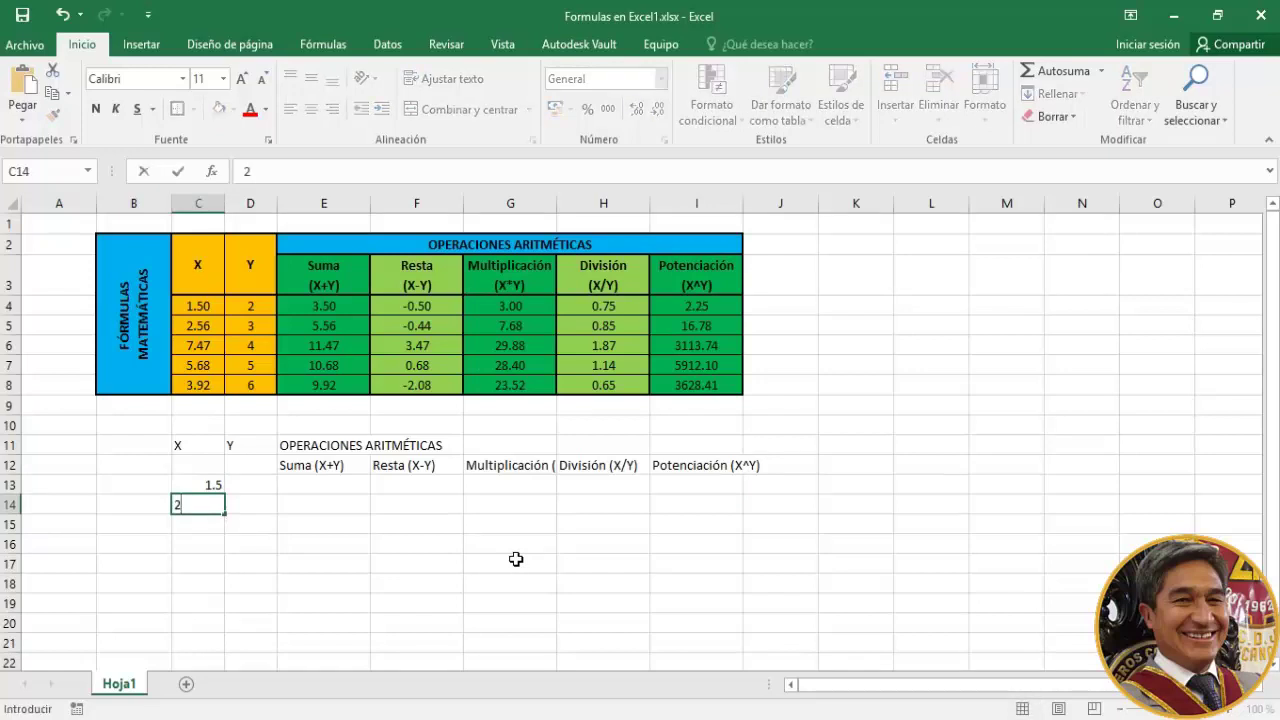
{"action": "type", "text": ".56"}
{"action": "key", "text": "Return"}
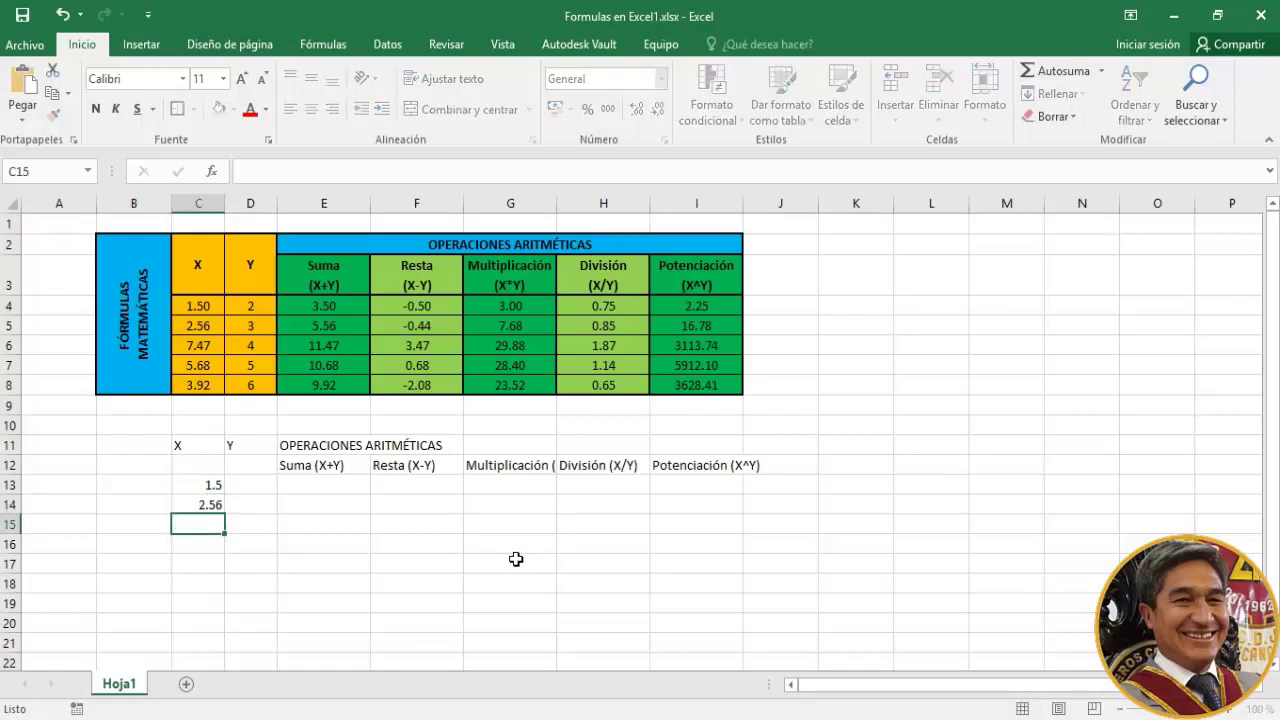
{"action": "type", "text": "7."}
{"action": "type", "text": "4"}
{"action": "type", "text": "7"}
{"action": "key", "text": "Return"}
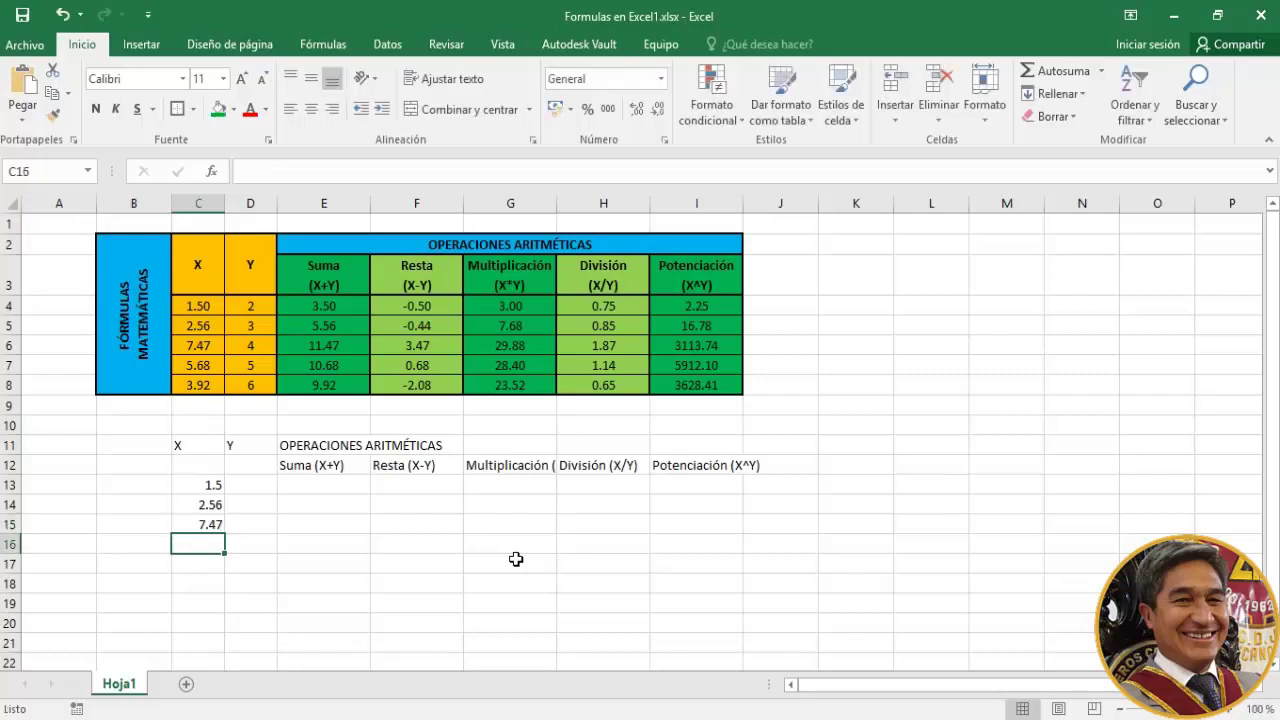
{"action": "type", "text": "5.68"}
{"action": "key", "text": "Return"}
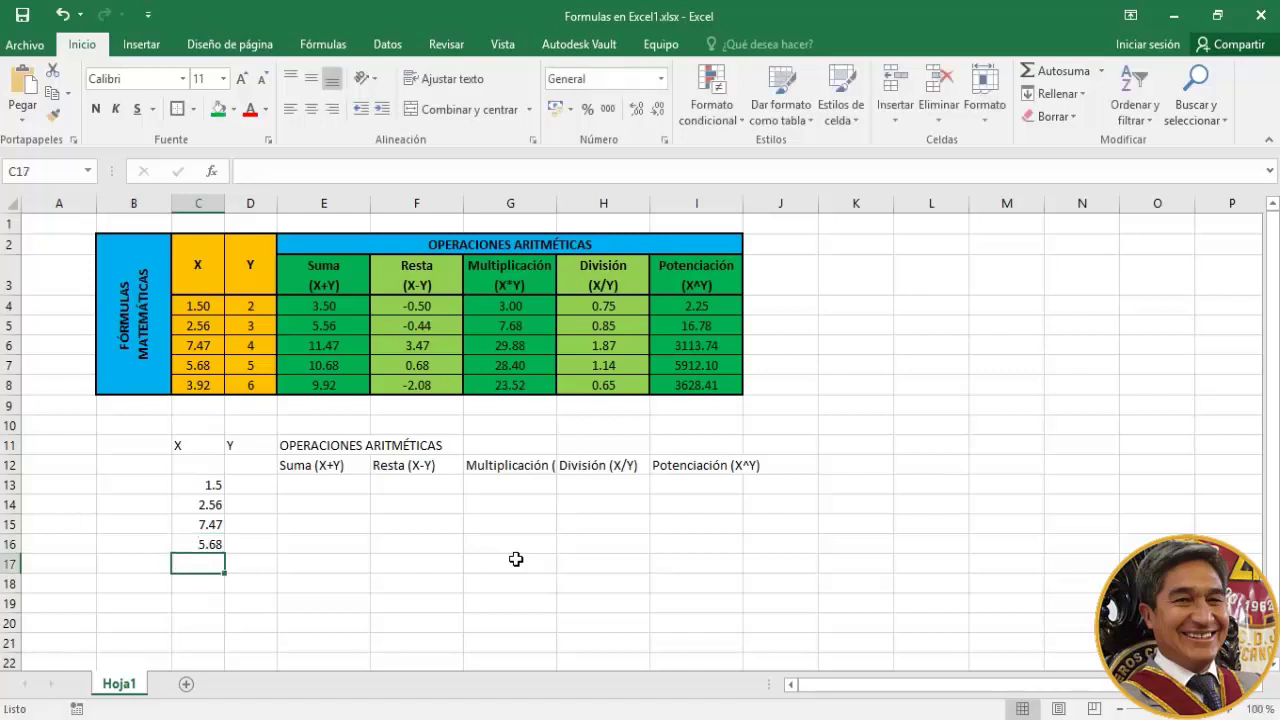
{"action": "type", "text": "3.9"}
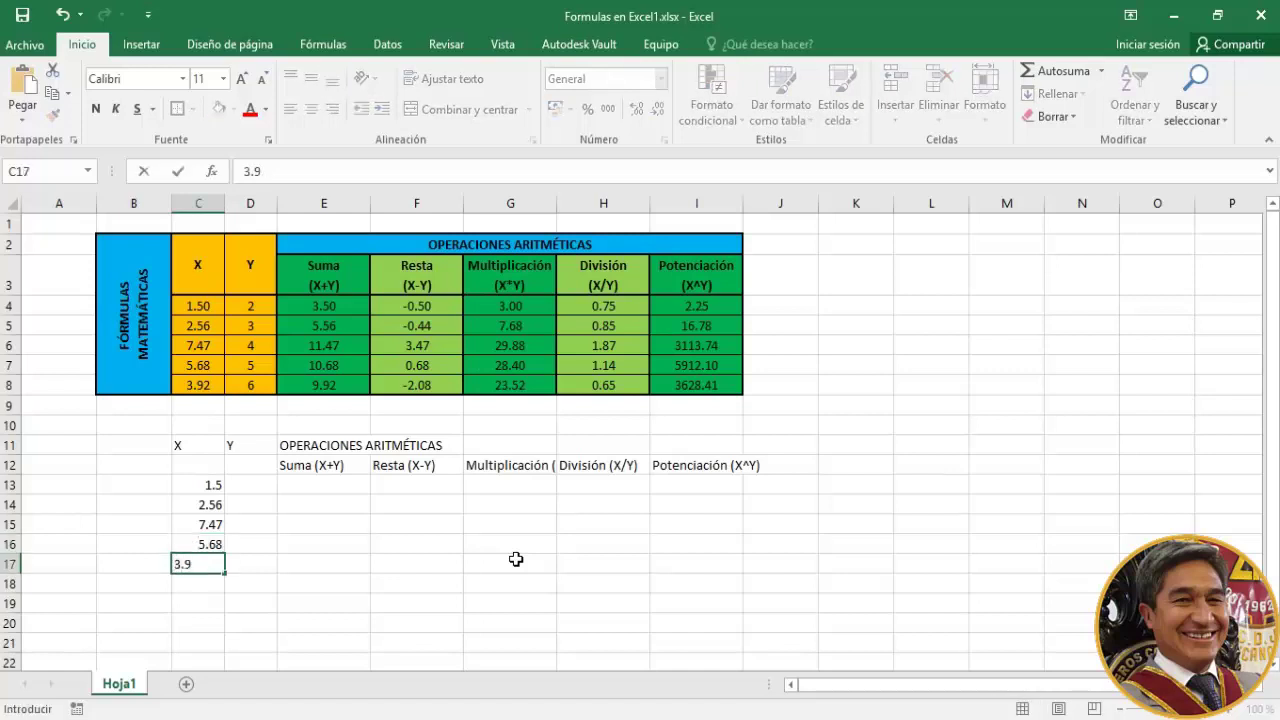
{"action": "type", "text": "2"}
{"action": "key", "text": "Return"}
Enter Y values 2 and 3 in D13:D14 and extend the series to 6 in D17
{"action": "key", "text": "ctrl+Up"}
{"action": "key", "text": "Right"}
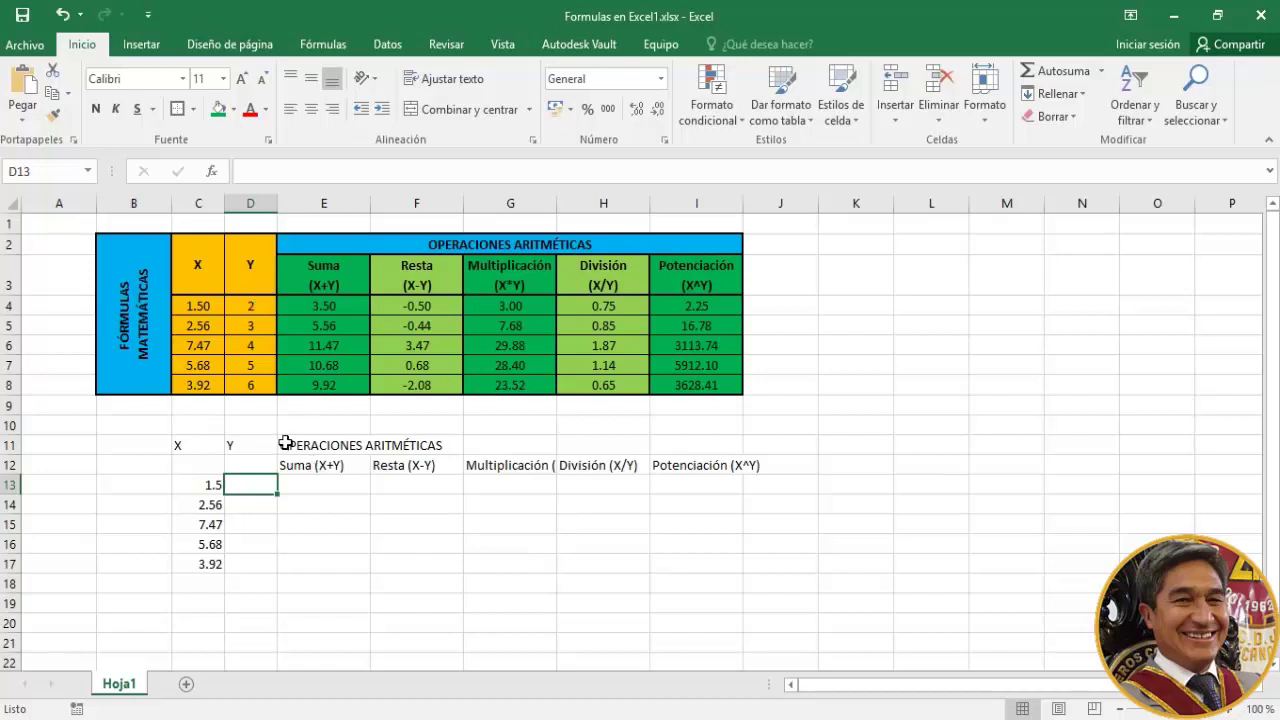
{"action": "type", "text": "2"}
{"action": "key", "text": "Return"}
{"action": "type", "text": "3"}
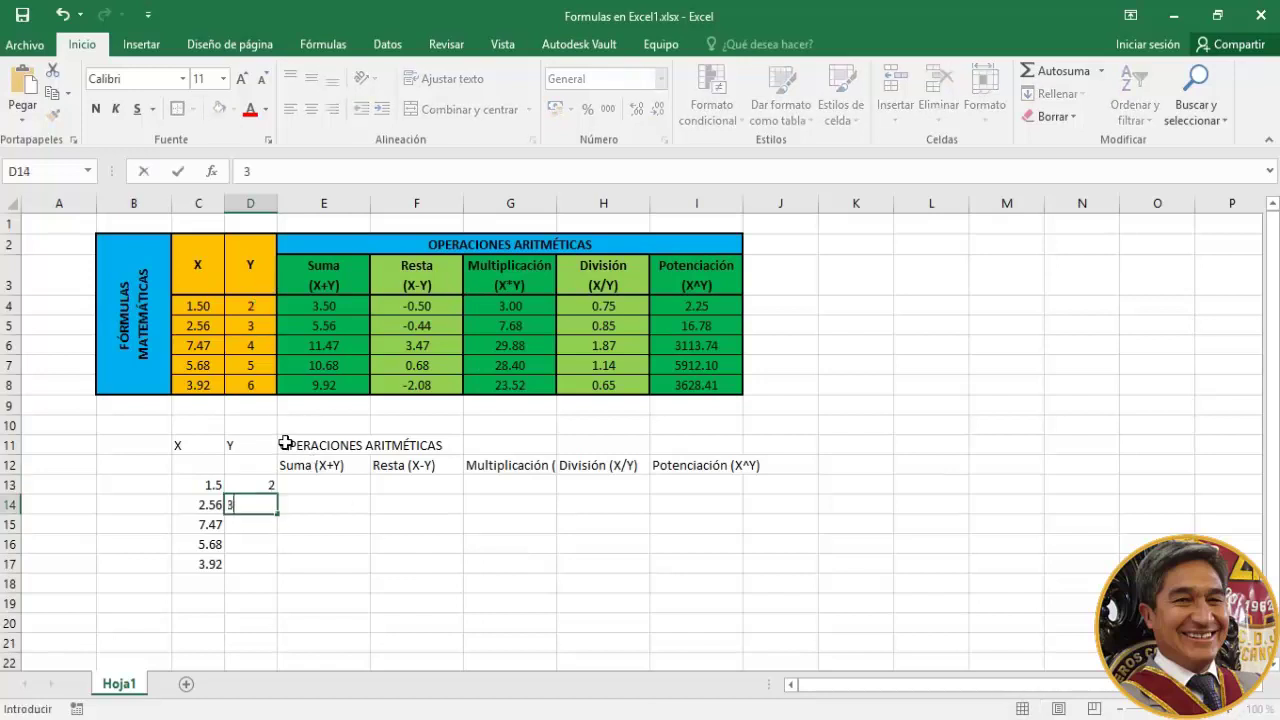
{"action": "left_click_drag", "start_coordinate": [262, 482], "coordinate": [272, 568]}
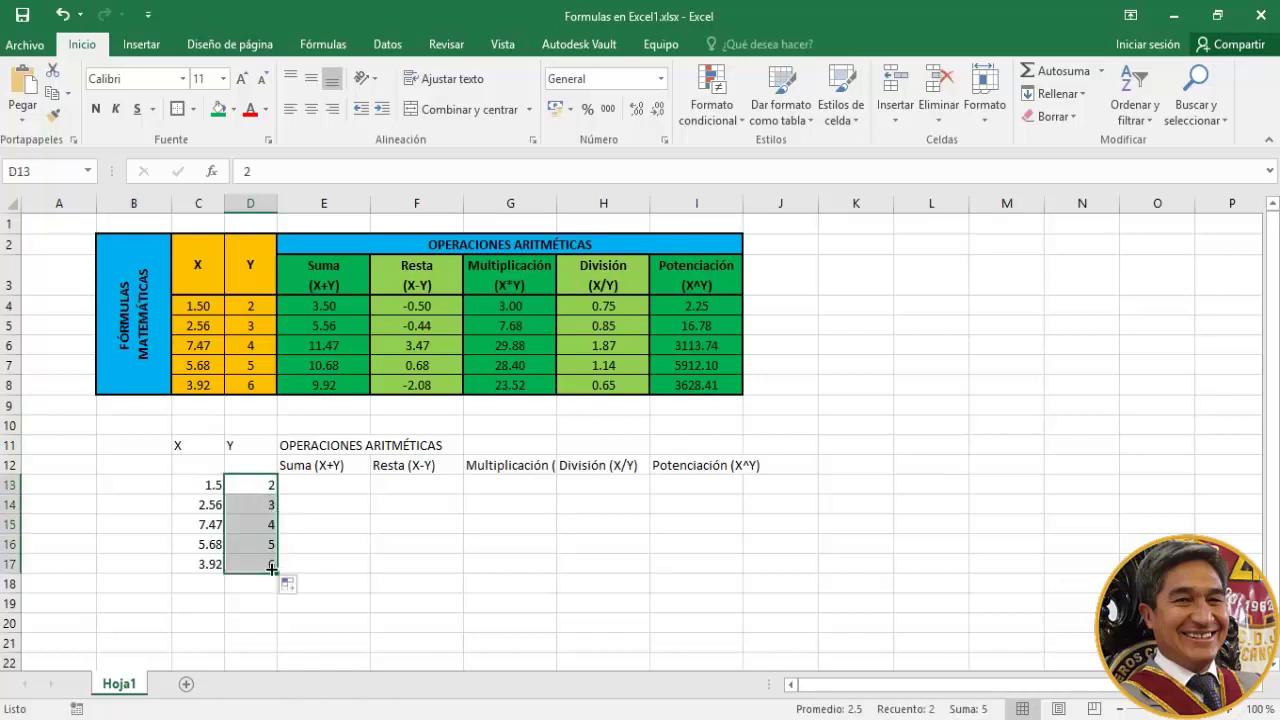
{"action": "left_click", "coordinate": [302, 510]}
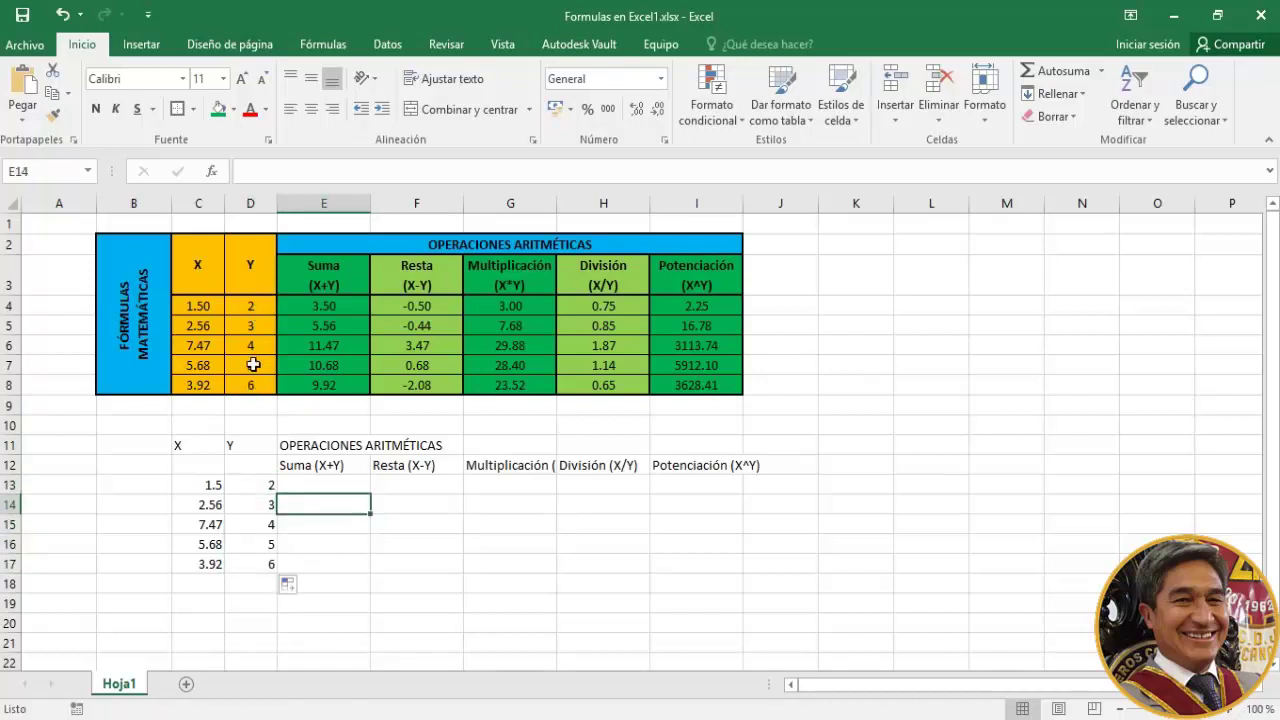
Start a formula in E13 with an equals sign
{"action": "key", "text": "Up"}
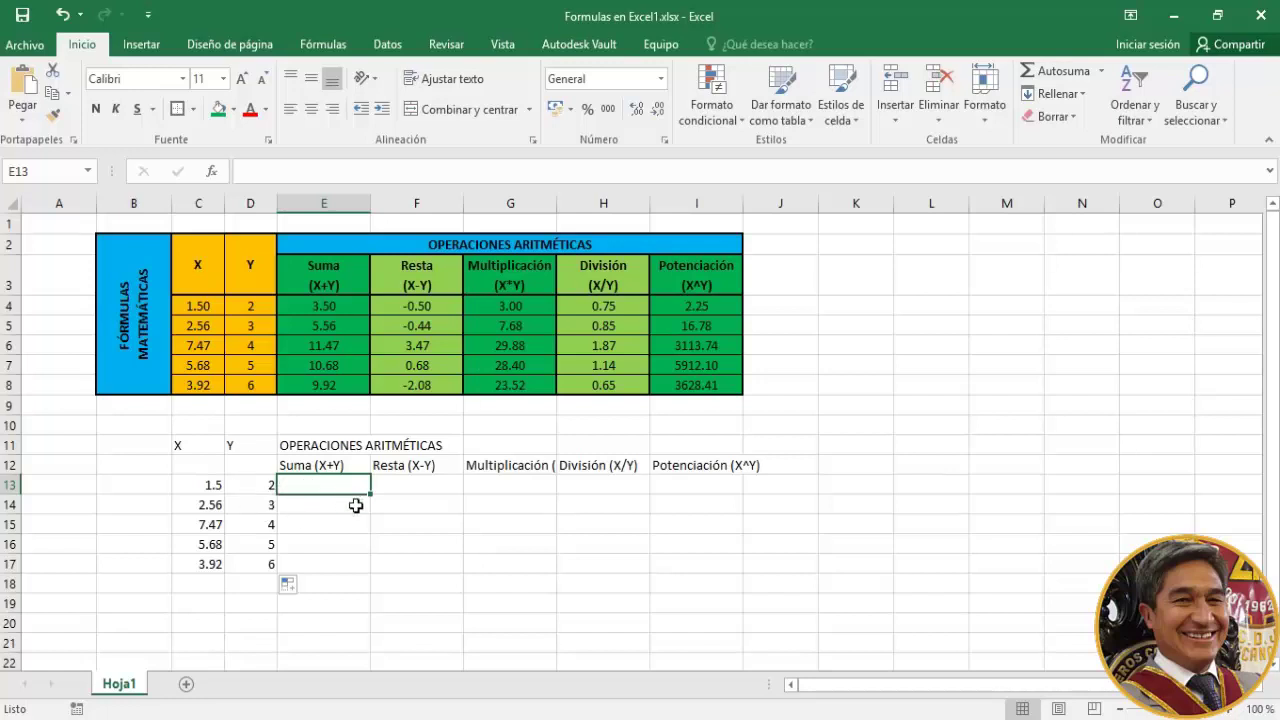
{"action": "type", "text": "="}
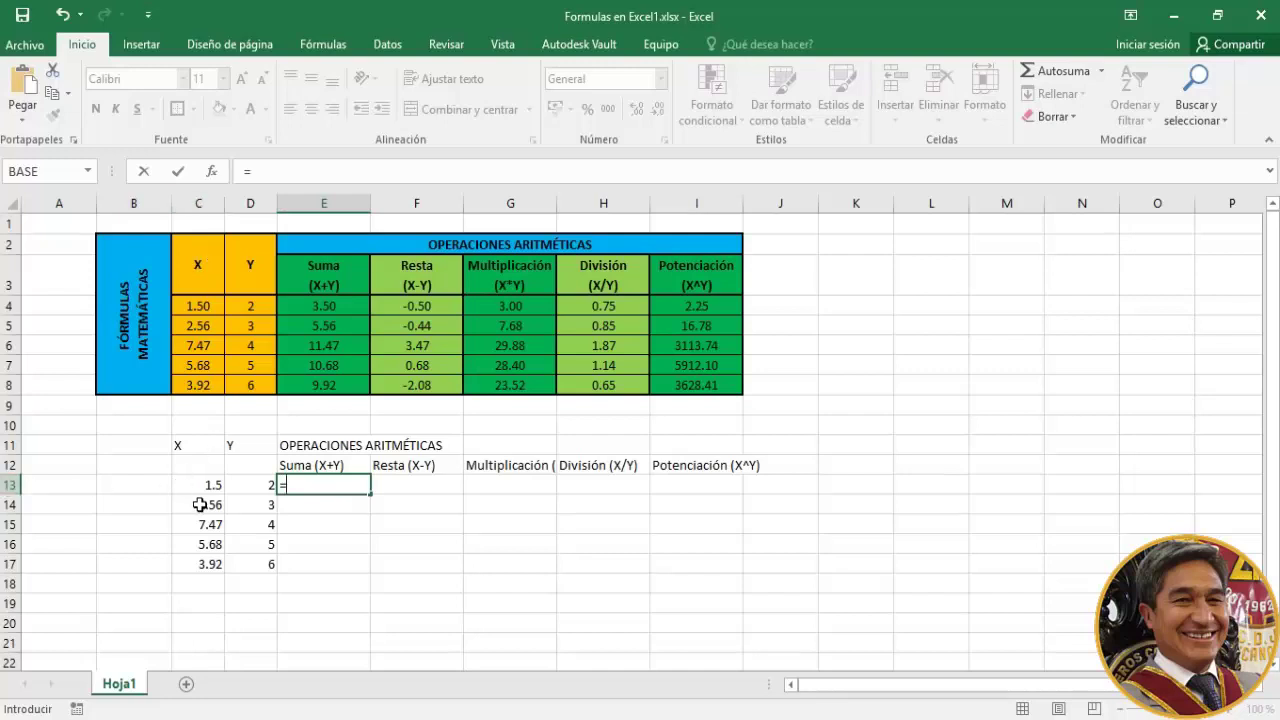
Enter the sum formulas =C13+D13 in E13 and +C14+D14 in E14
{"action": "type", "text": "C"}
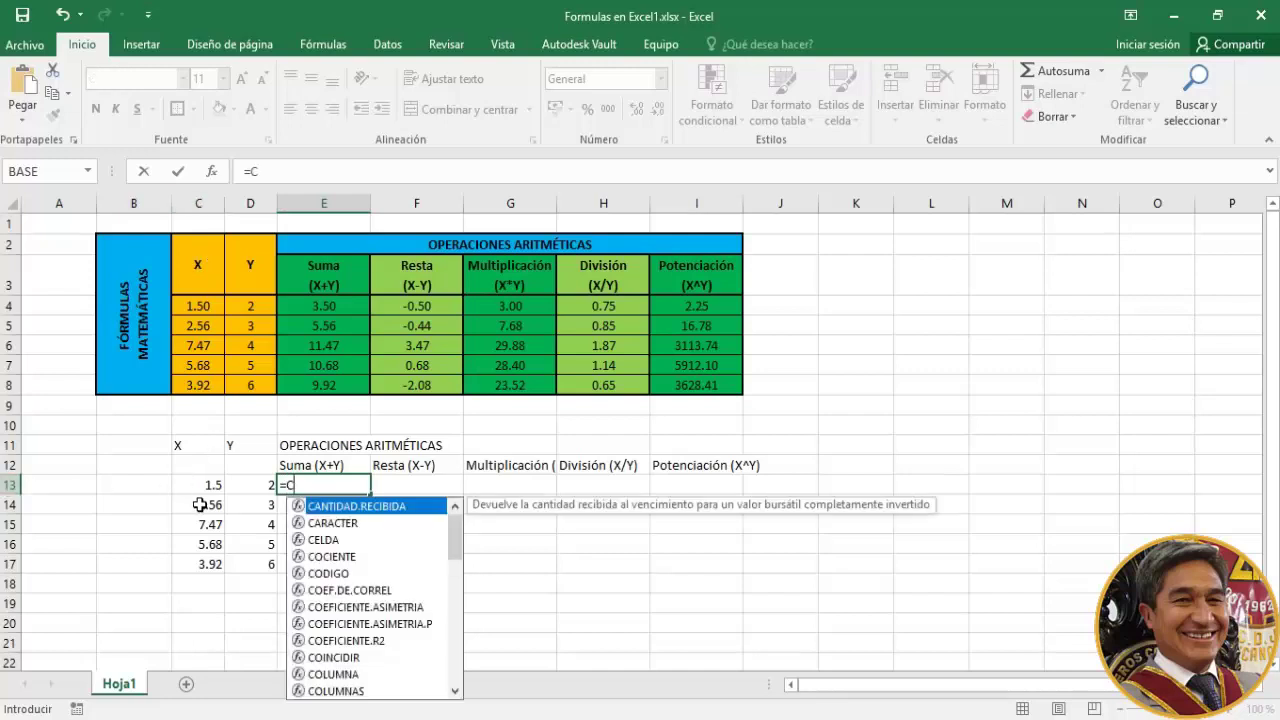
{"action": "type", "text": "13+"}
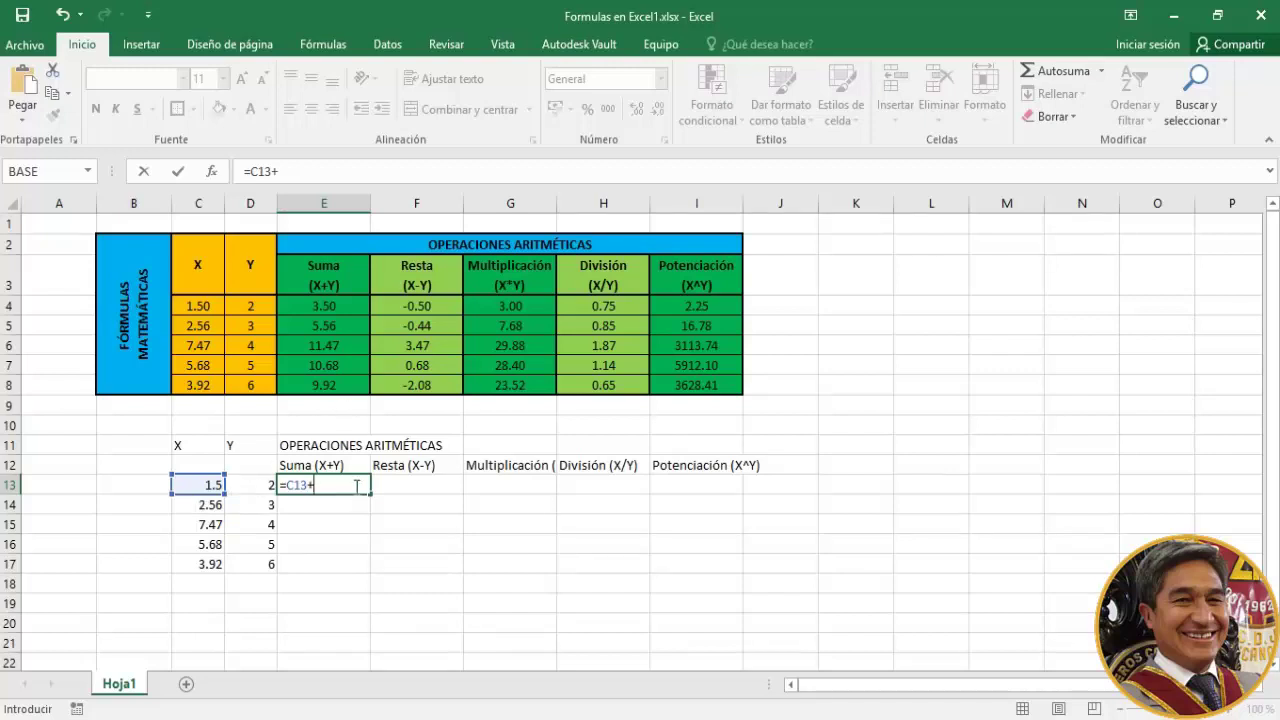
{"action": "type", "text": "d13"}
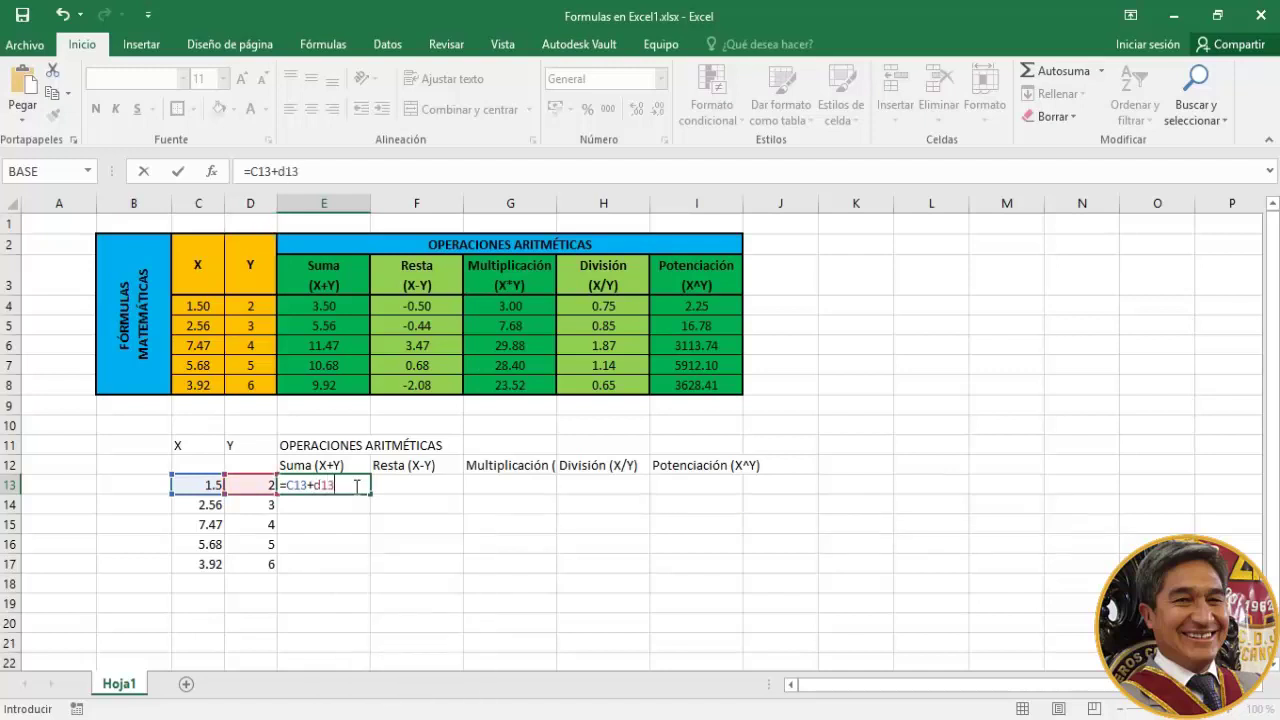
{"action": "key", "text": "Return"}
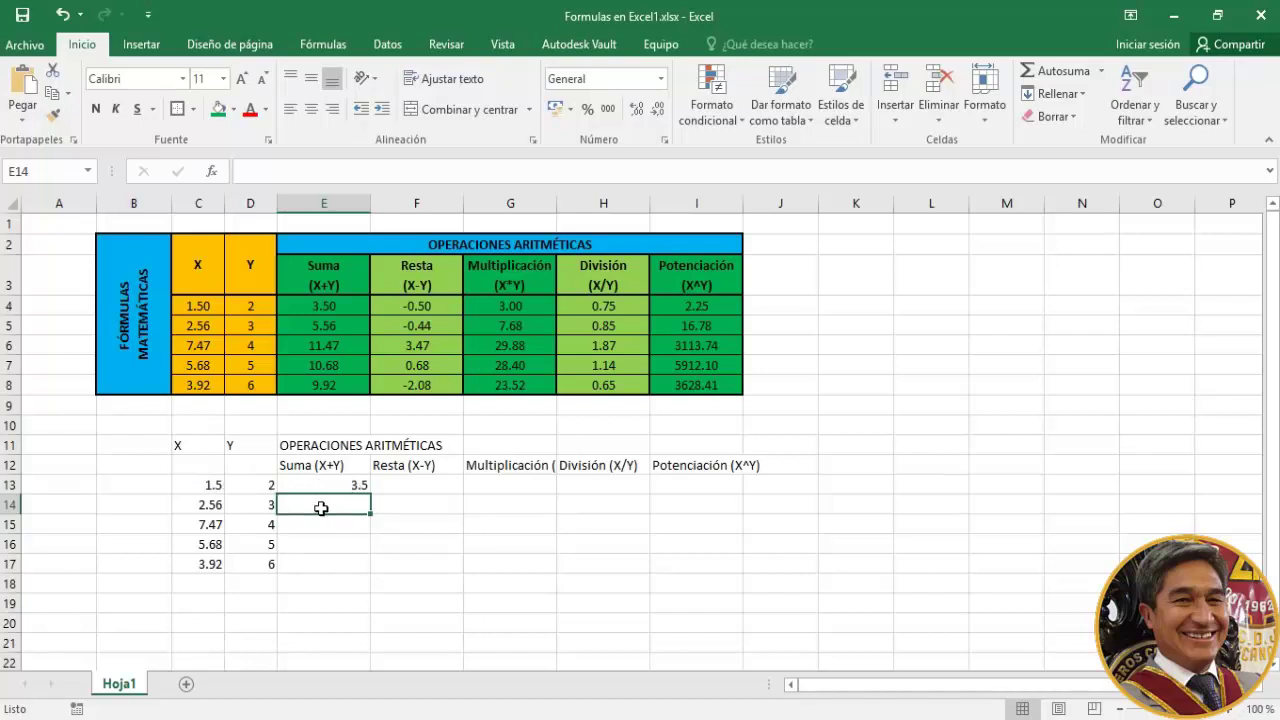
{"action": "type", "text": "+"}
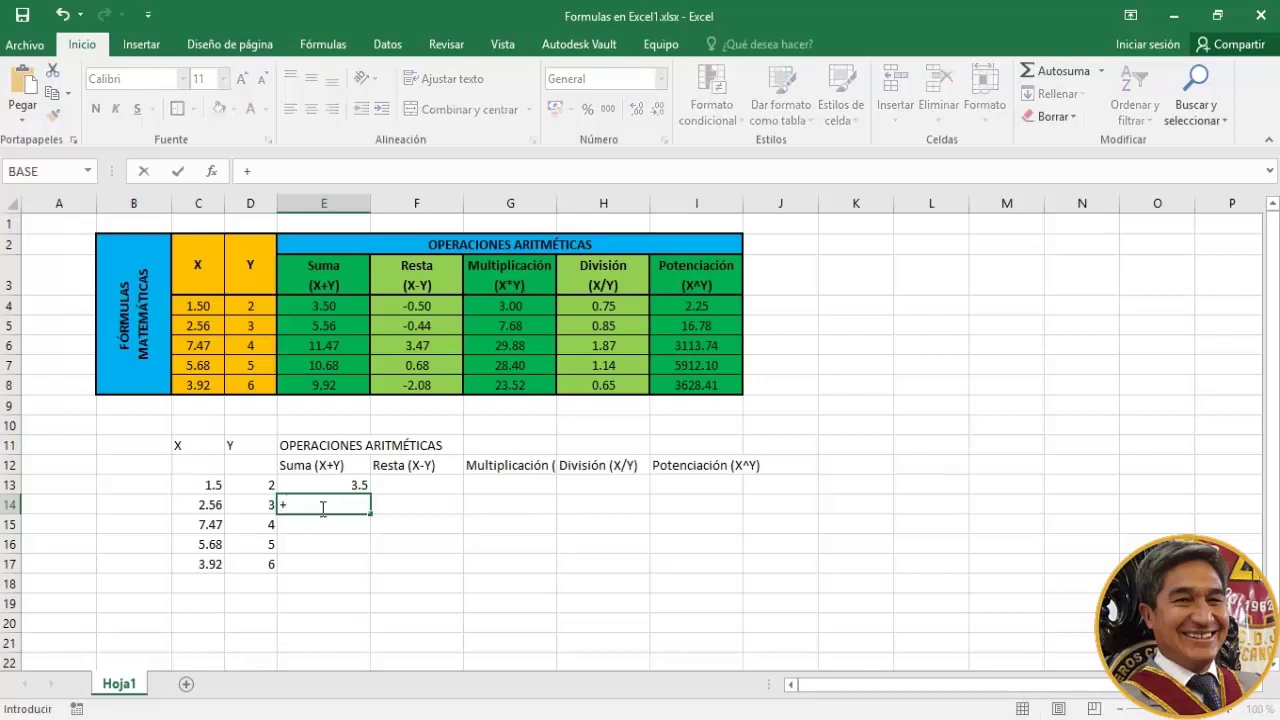
{"action": "left_click", "coordinate": [210, 506]}
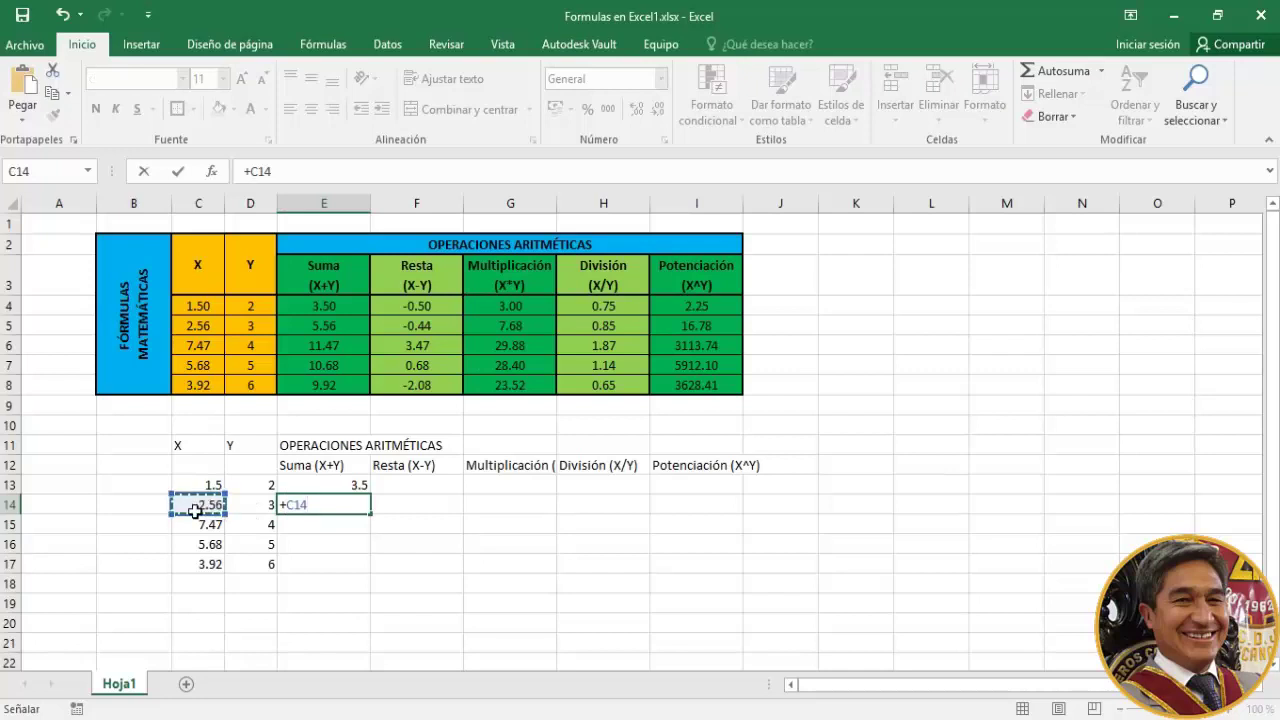
{"action": "type", "text": "+"}
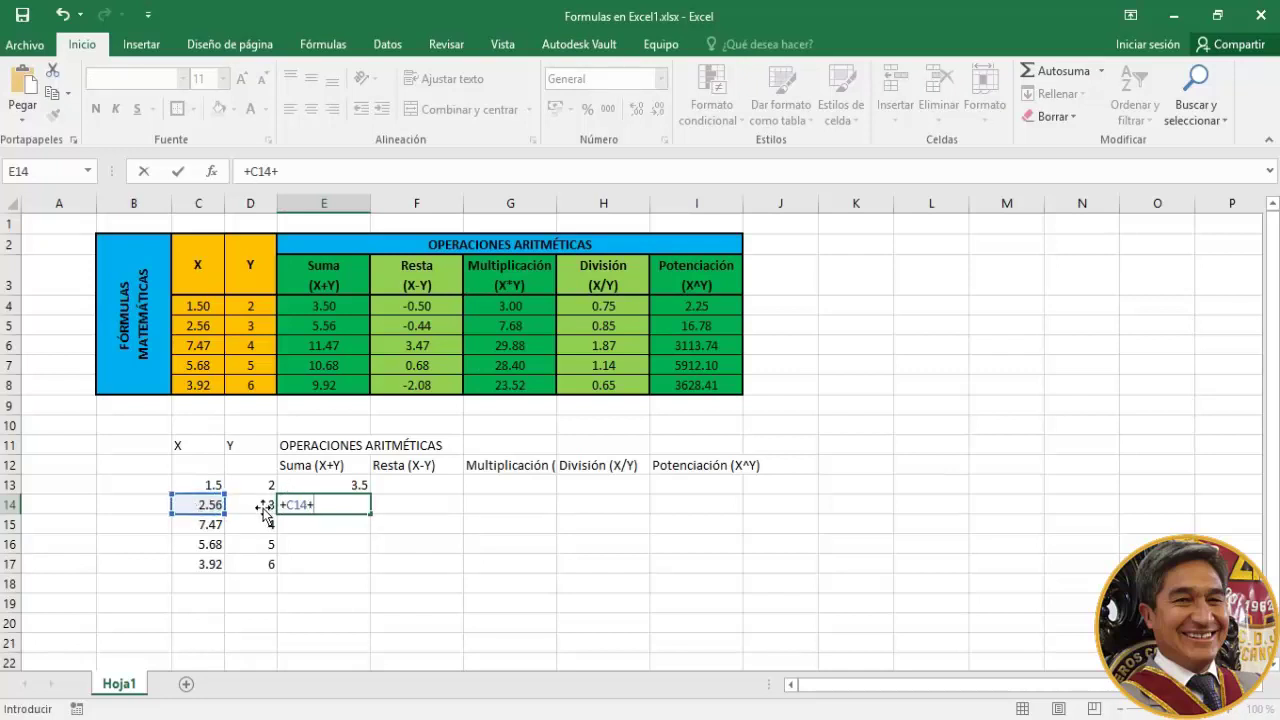
{"action": "left_click", "coordinate": [262, 507]}
{"action": "key", "text": "Return"}
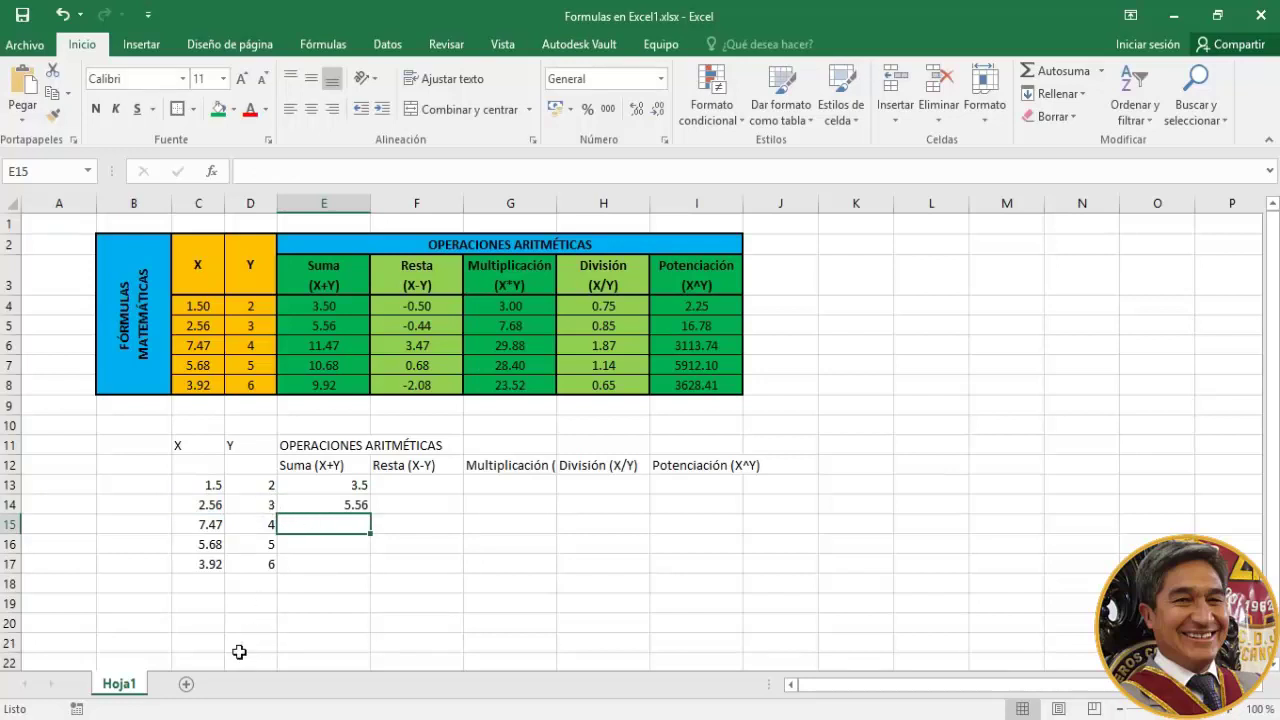
Enter =C15+D15 in E15 and fill it down to E17
{"action": "type", "text": "="}
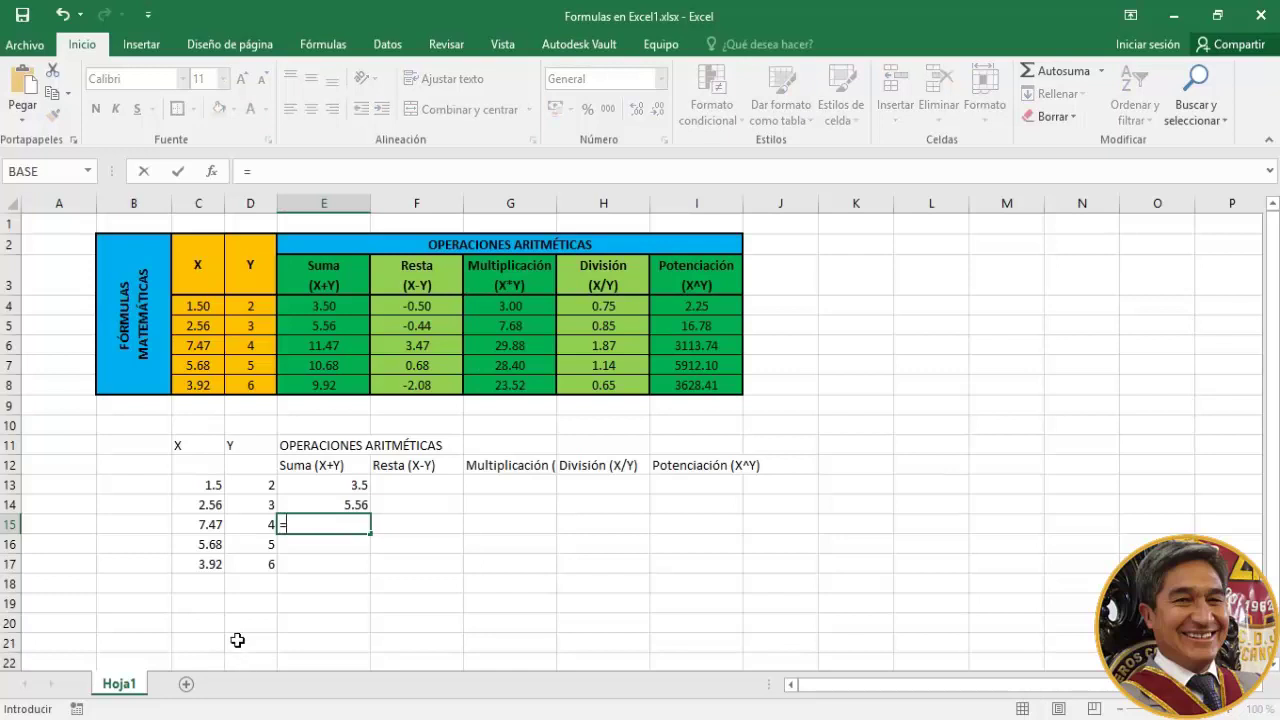
{"action": "key", "text": "Left"}
{"action": "key", "text": "Left"}
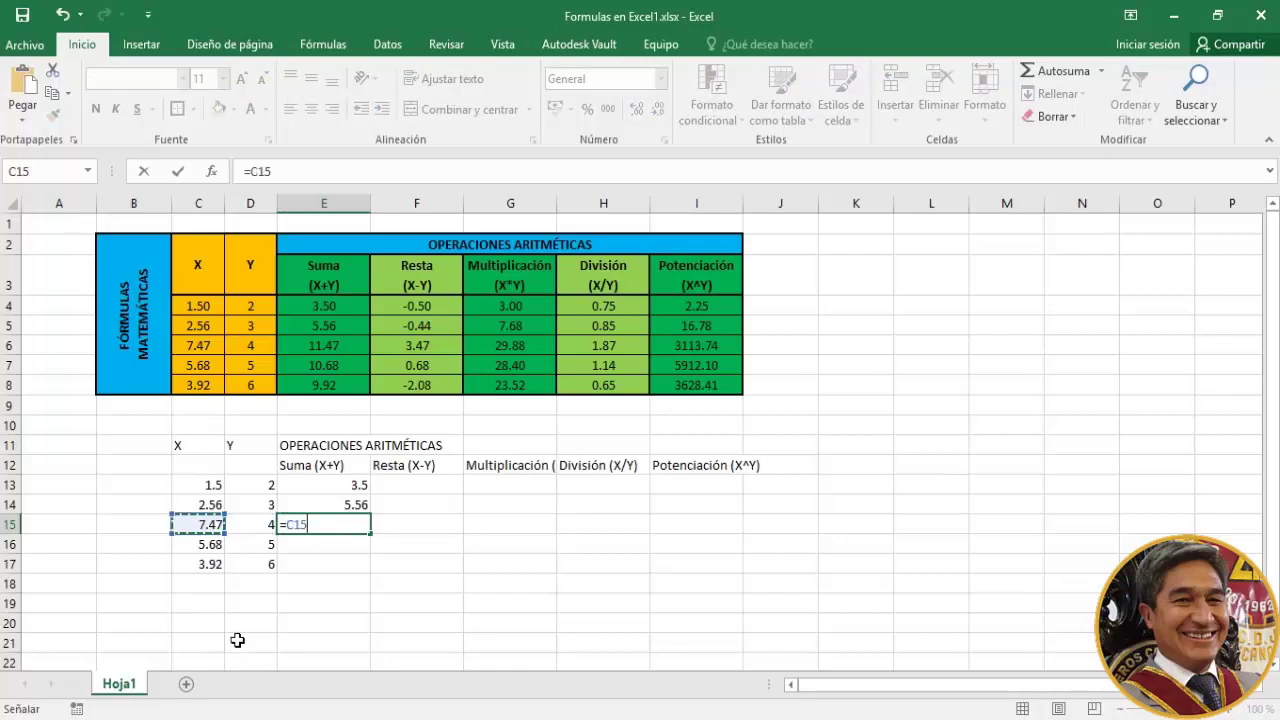
{"action": "type", "text": "+"}
{"action": "key", "text": "Left"}
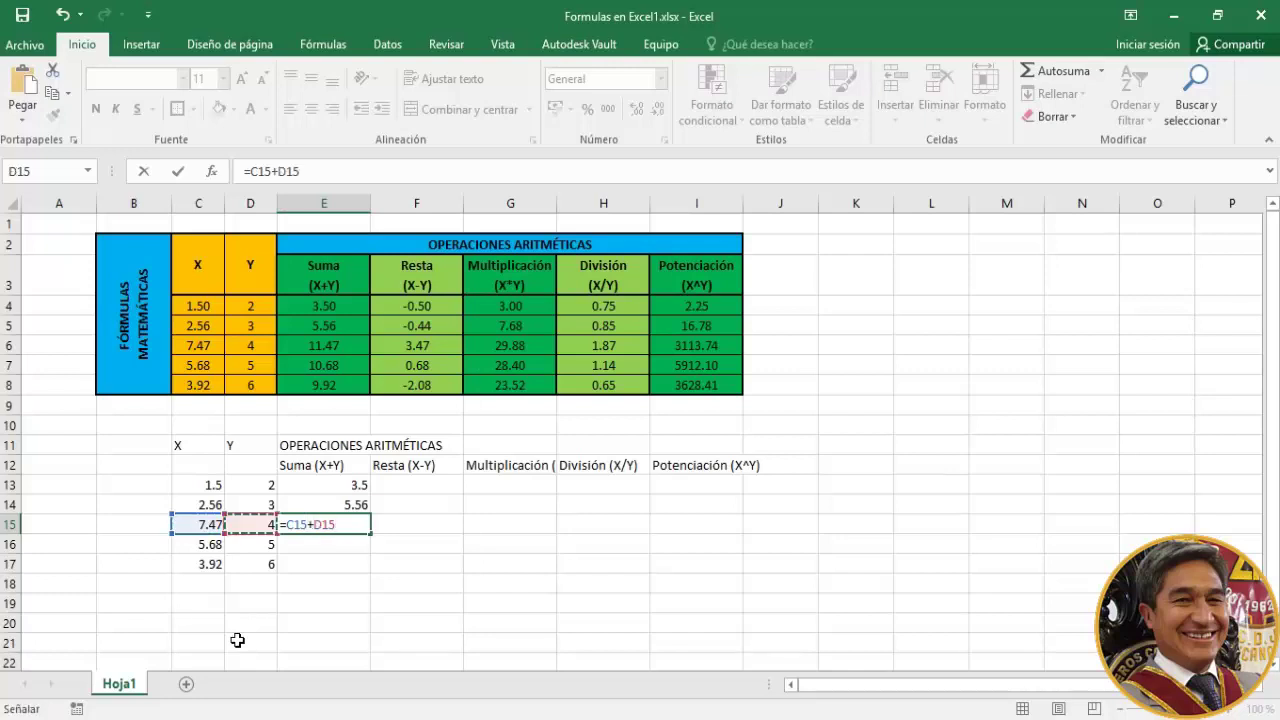
{"action": "key", "text": "Return"}
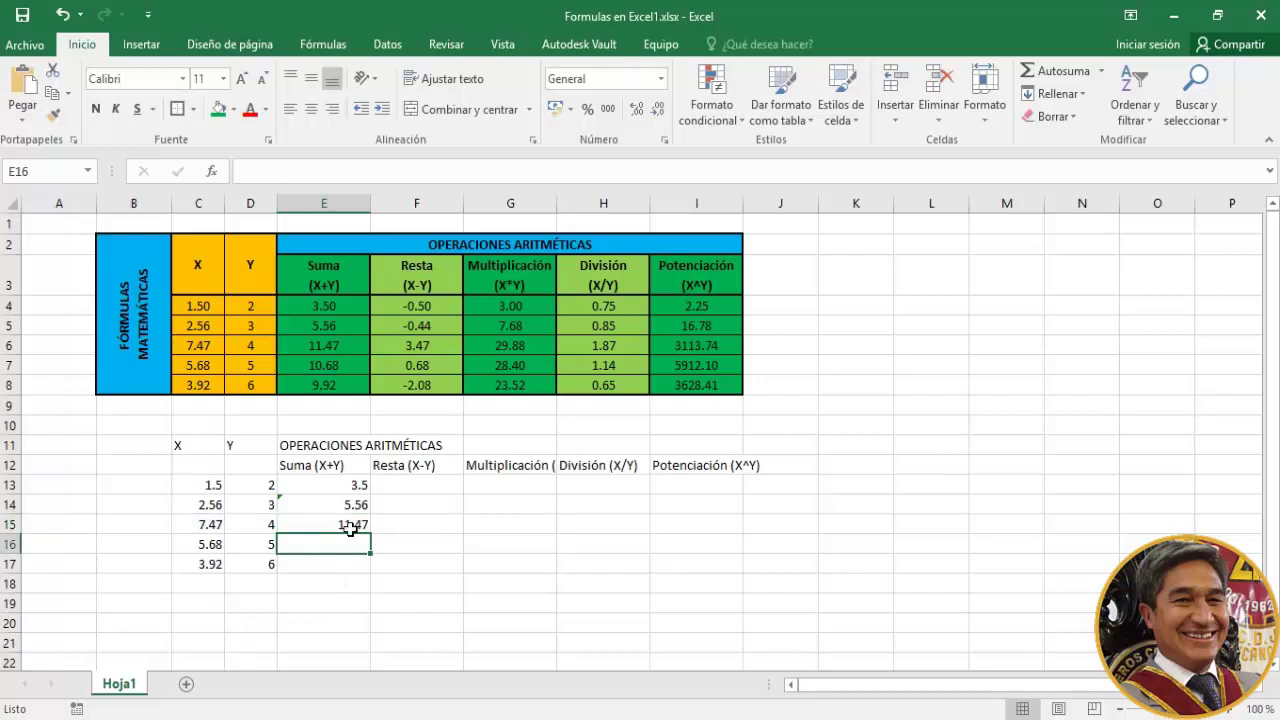
{"action": "left_click", "coordinate": [349, 523]}
{"action": "left_click_drag", "start_coordinate": [370, 533], "coordinate": [370, 572]}
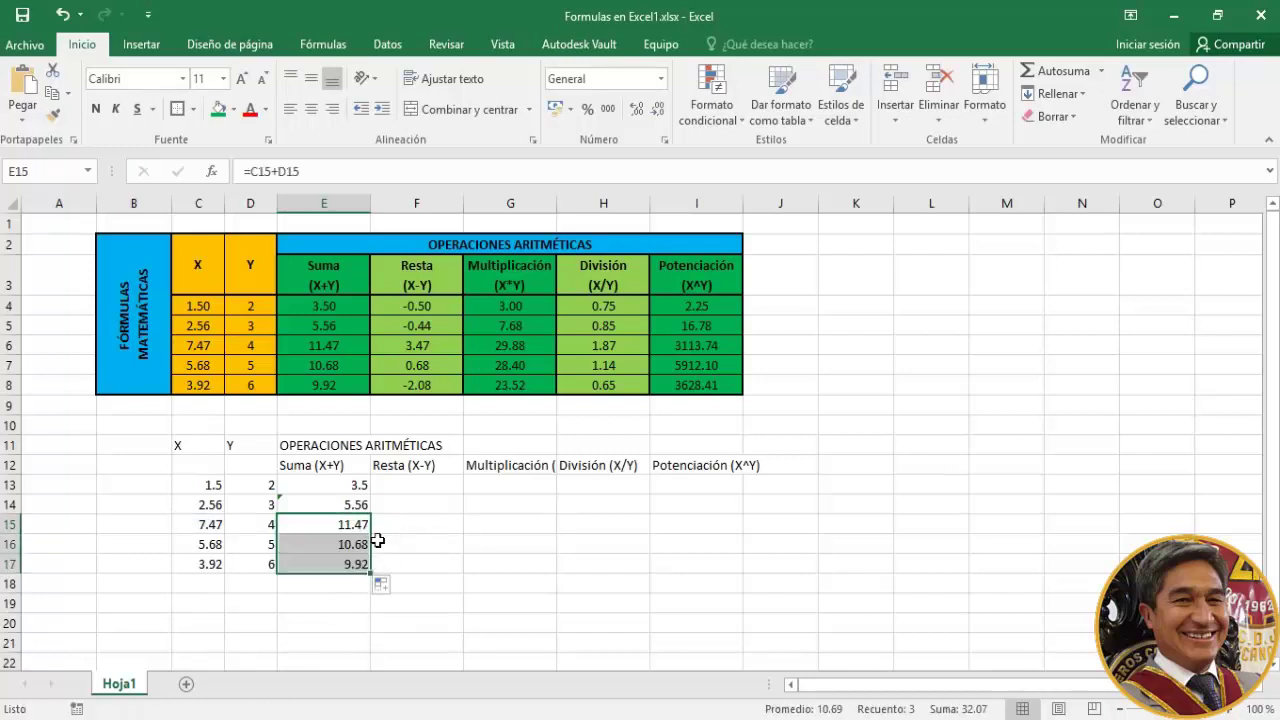
{"action": "left_click", "coordinate": [377, 541]}
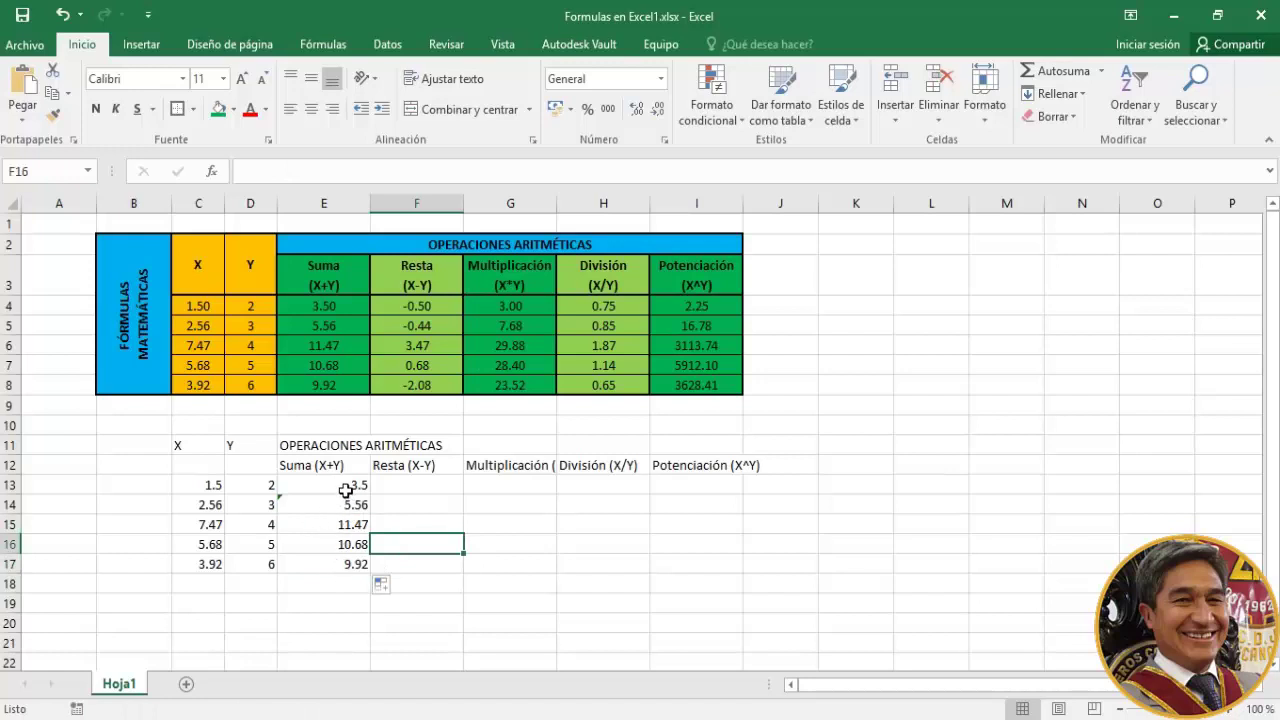
{"action": "left_click", "coordinate": [405, 487]}
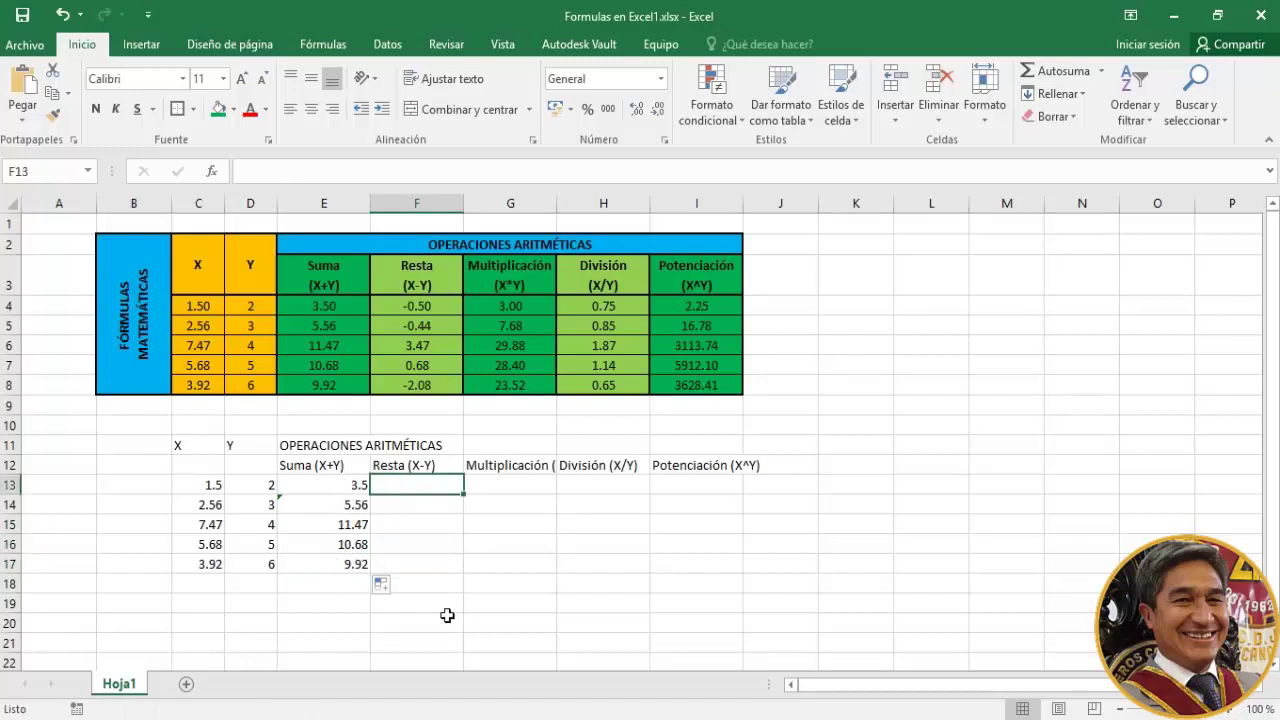
Fill F13:F17 with the X-Y formula +C13-D13, then begin a formula in G13
{"action": "type", "text": "+"}
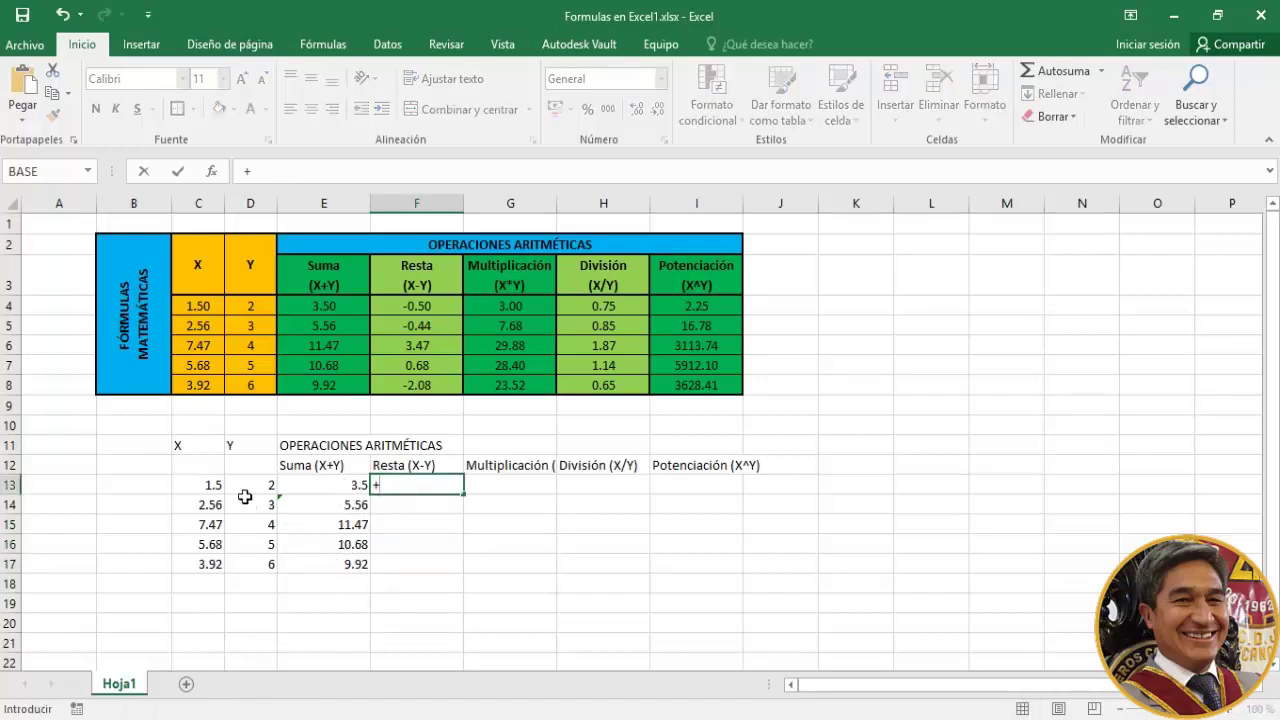
{"action": "left_click", "coordinate": [211, 485]}
{"action": "type", "text": "-"}
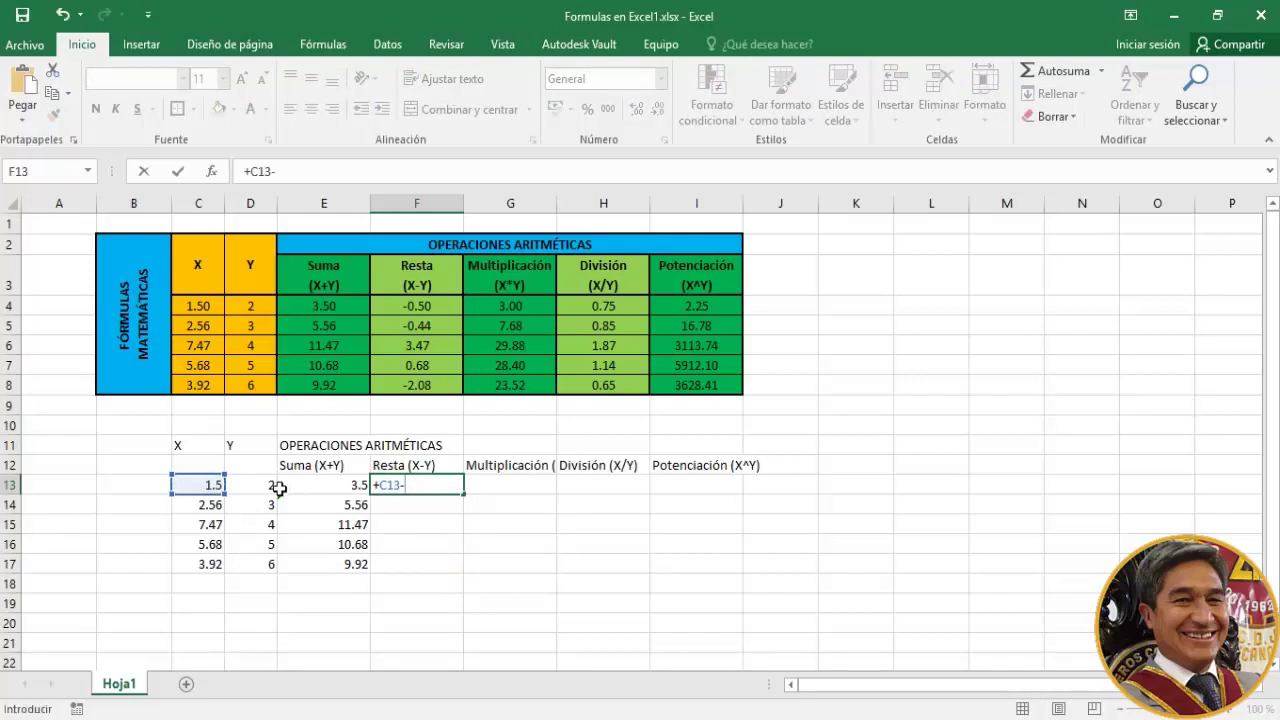
{"action": "left_click", "coordinate": [256, 487]}
{"action": "key", "text": "Return"}
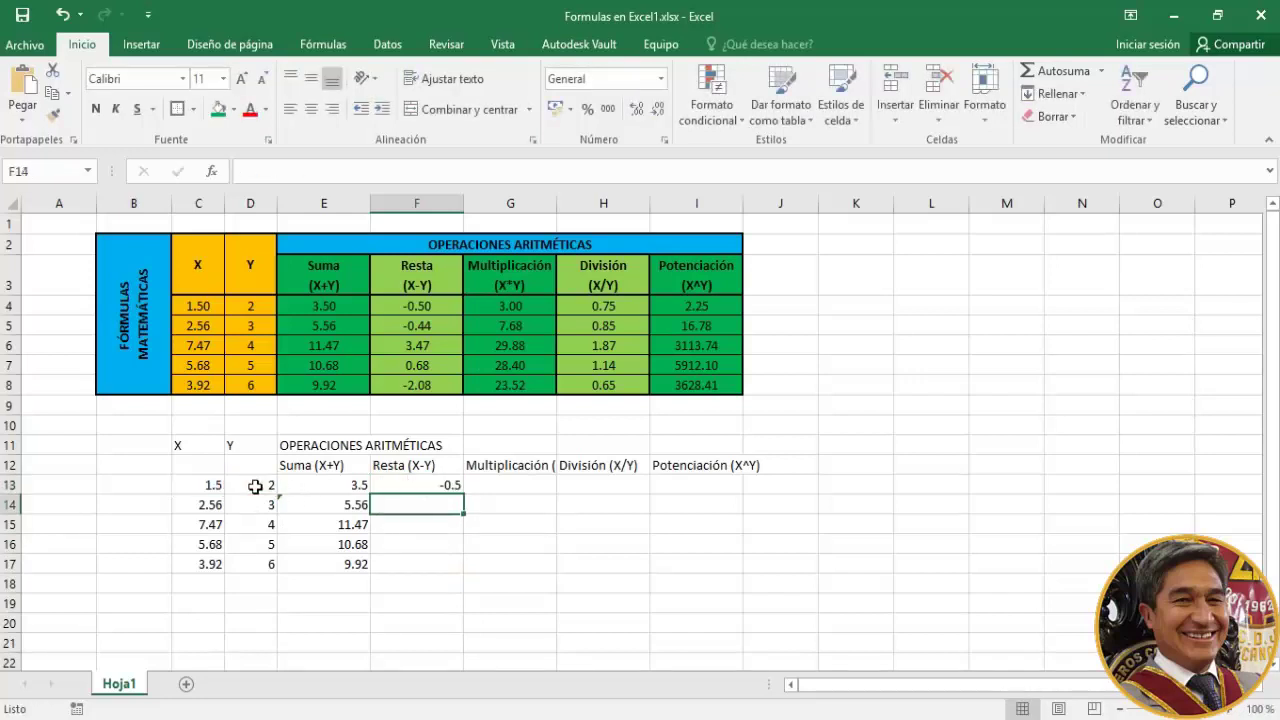
{"action": "left_click", "coordinate": [434, 485]}
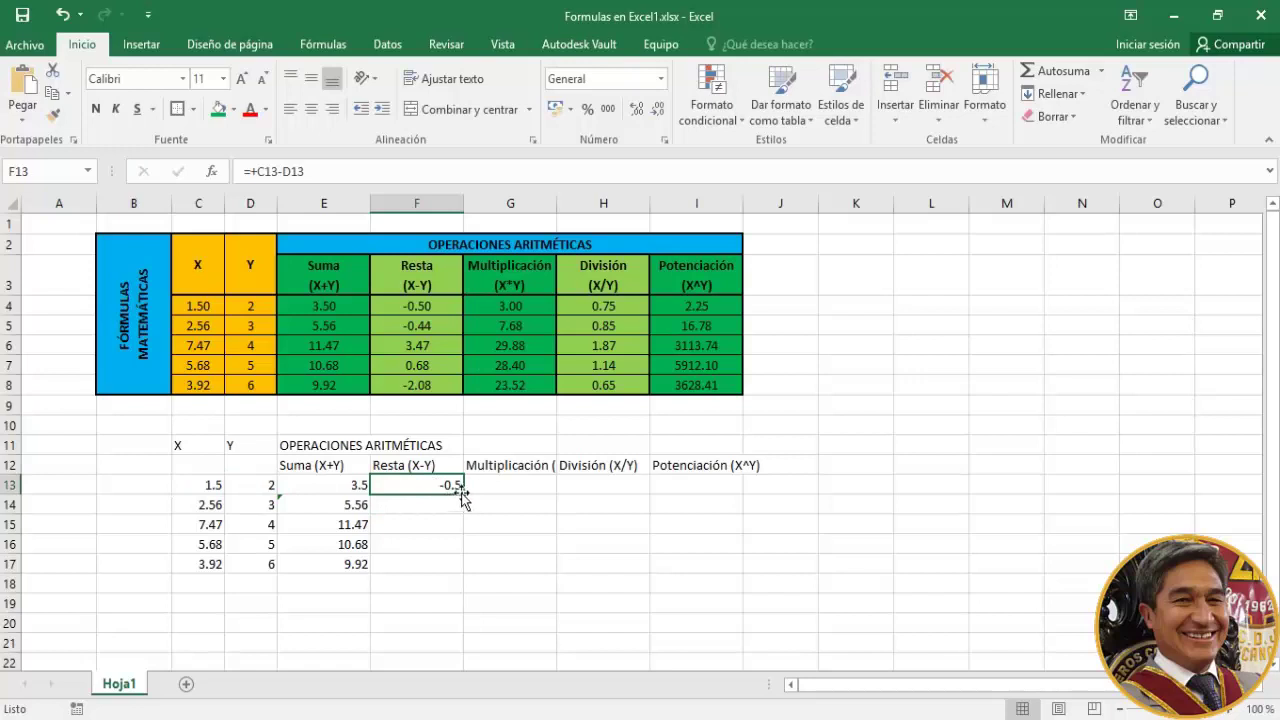
{"action": "left_click_drag", "start_coordinate": [459, 537], "coordinate": [459, 568]}
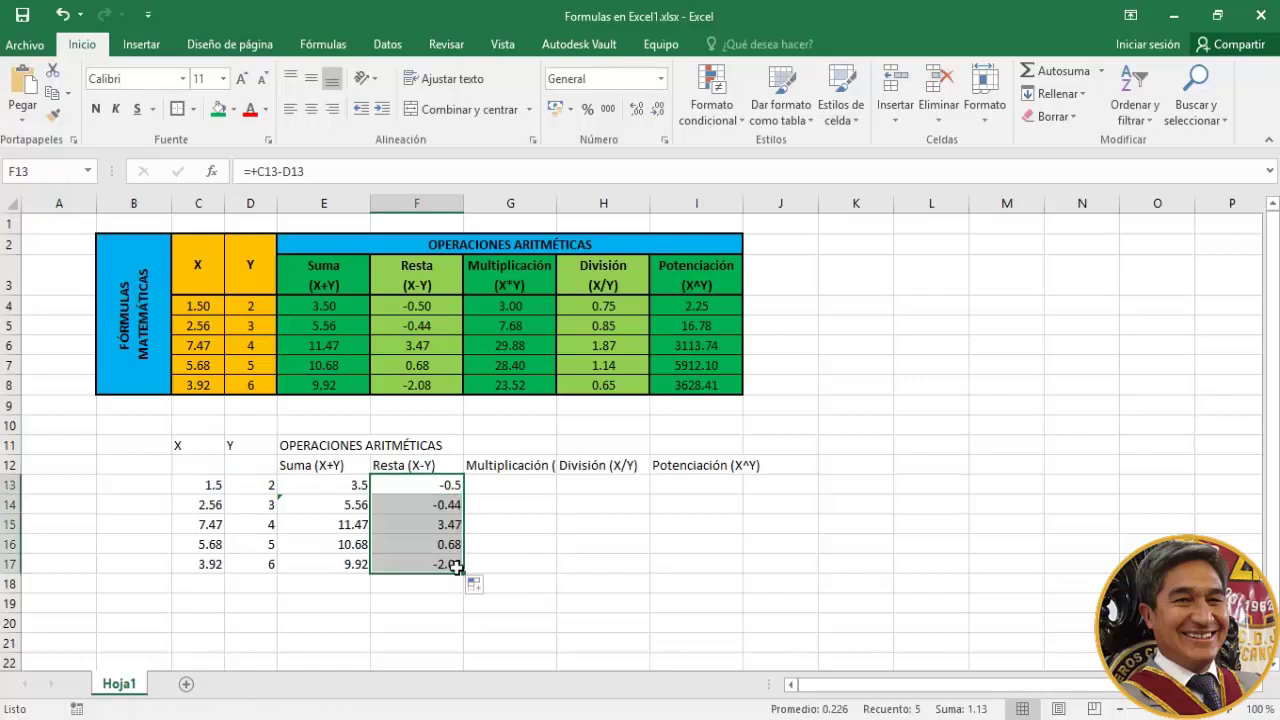
{"action": "key", "text": "Right"}
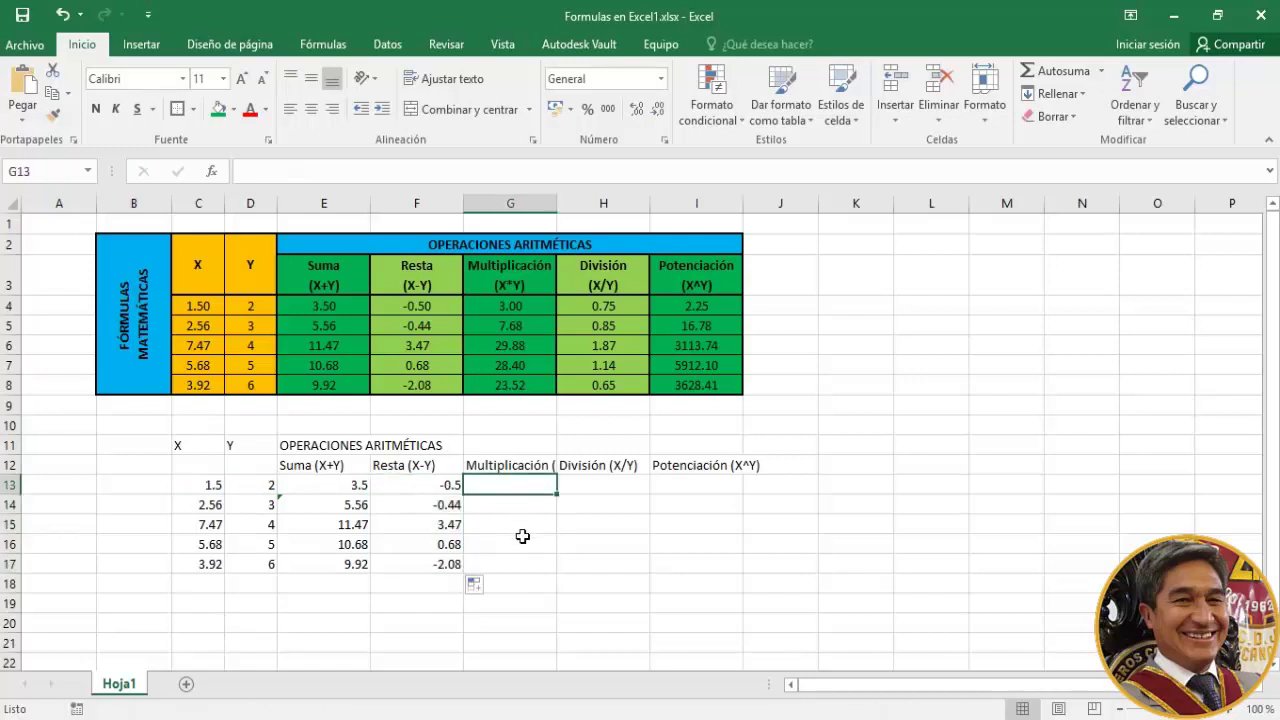
{"action": "type", "text": "="}
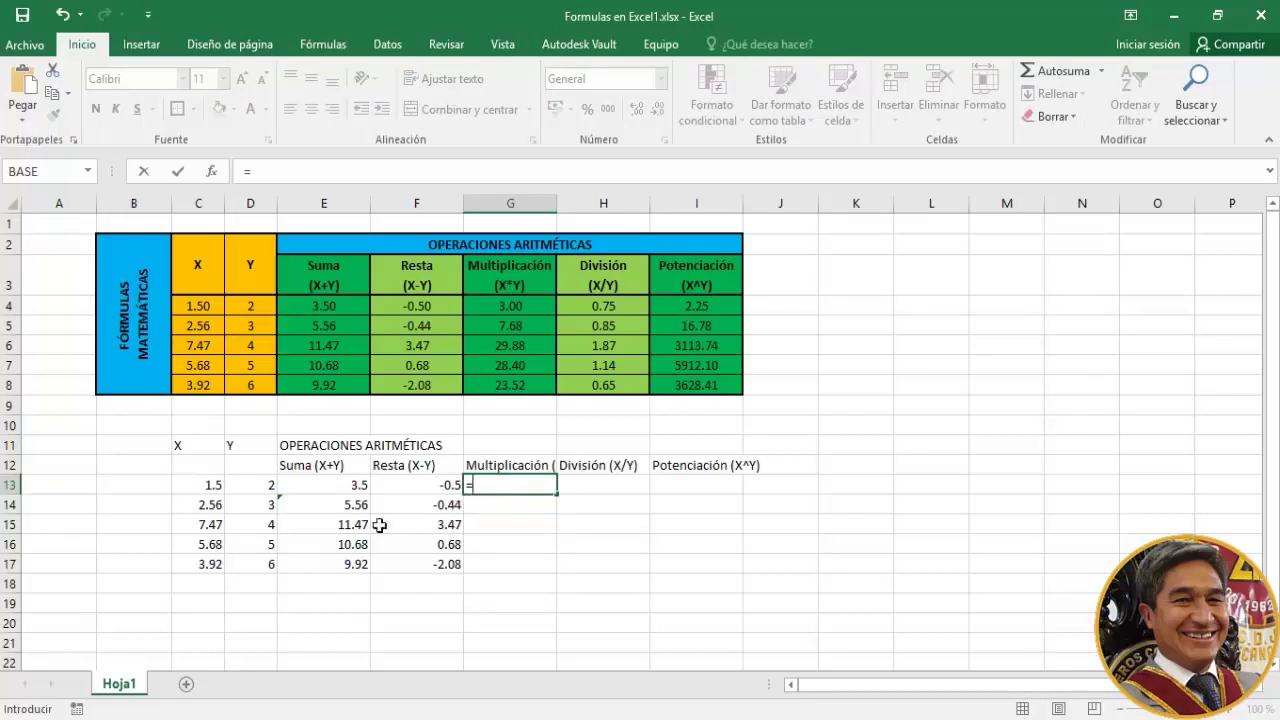
Enter =C13*D13 in G13 and =C13/D13 in H13
{"action": "left_click", "coordinate": [212, 487]}
{"action": "type", "text": "*"}
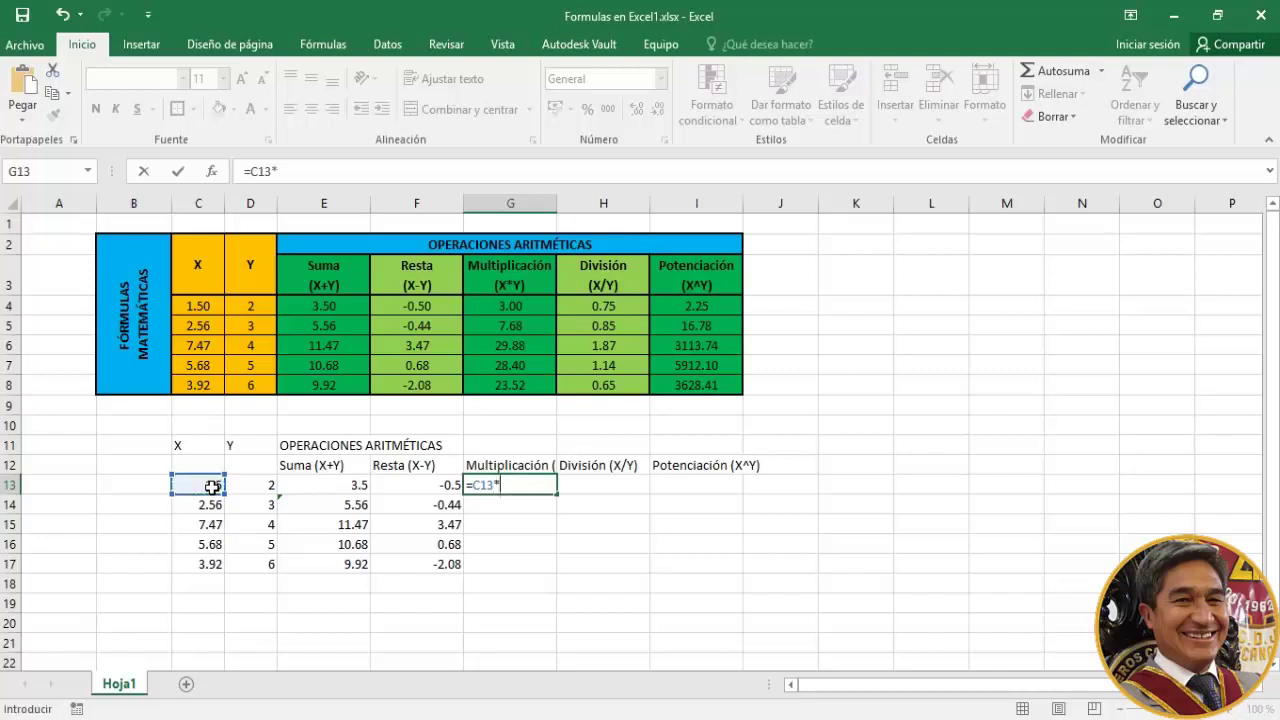
{"action": "left_click", "coordinate": [259, 484]}
{"action": "key", "text": "Return"}
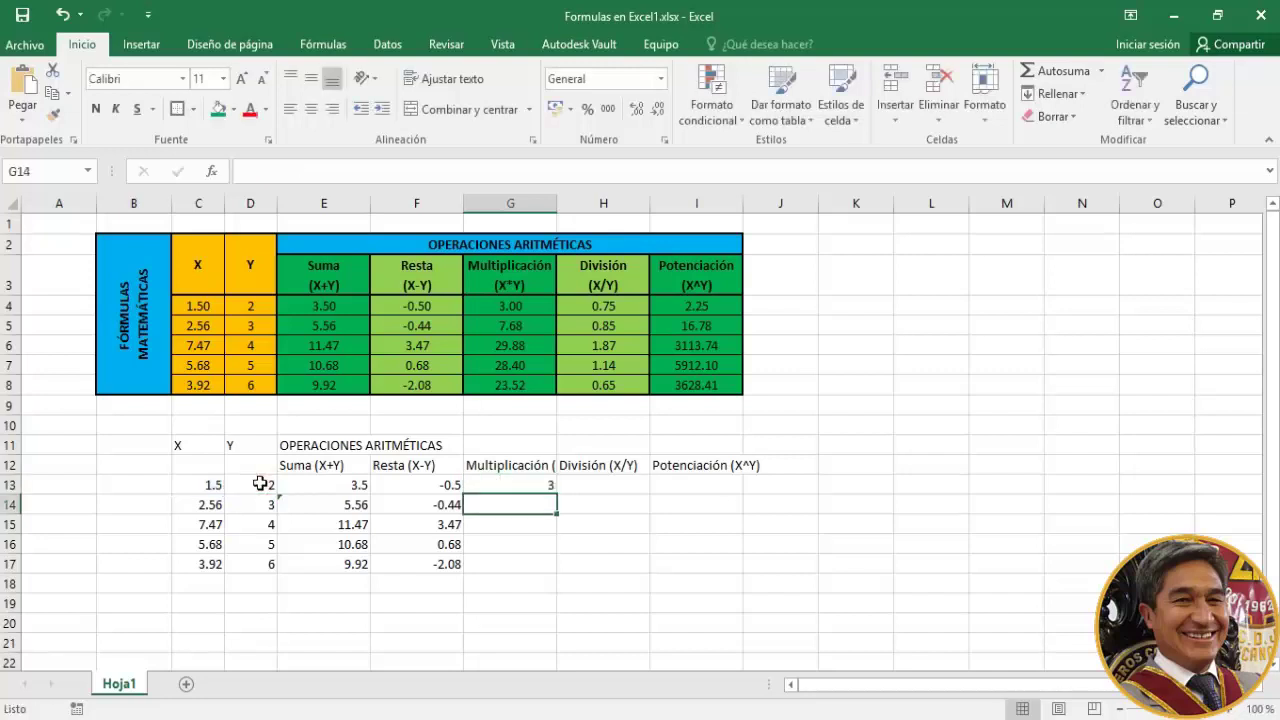
{"action": "left_click", "coordinate": [600, 485]}
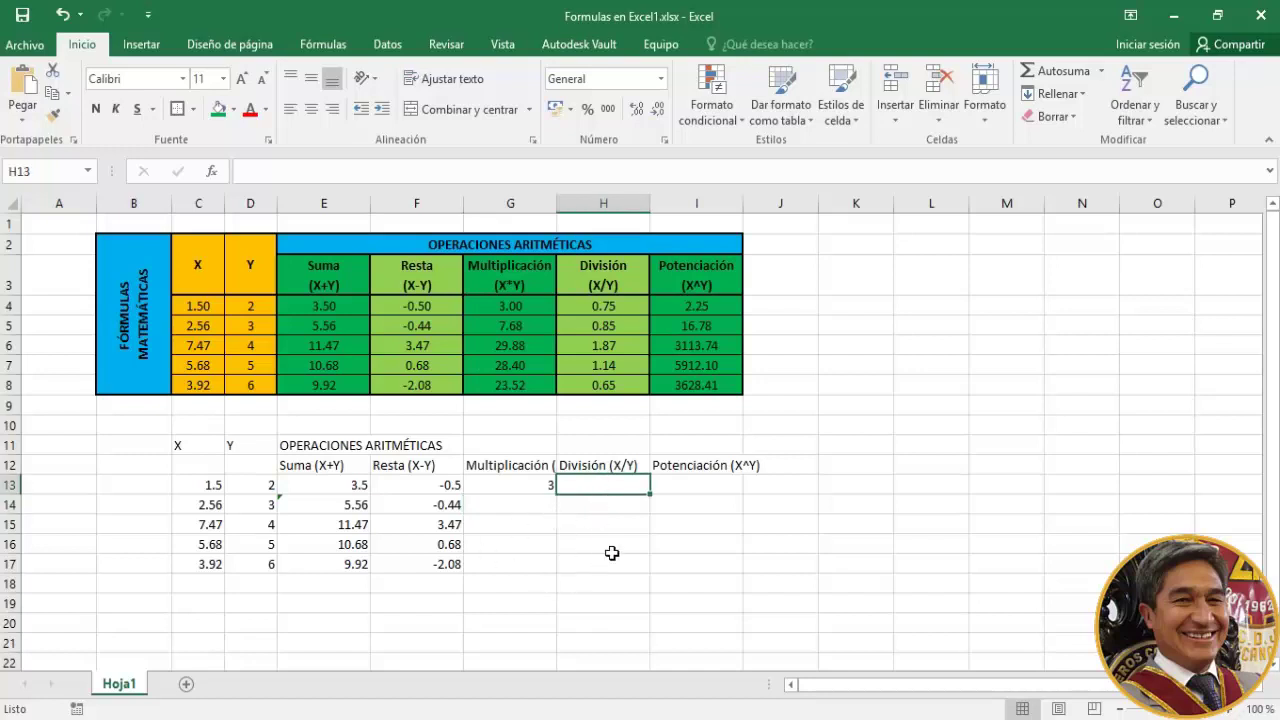
{"action": "type", "text": "="}
{"action": "left_click", "coordinate": [200, 486]}
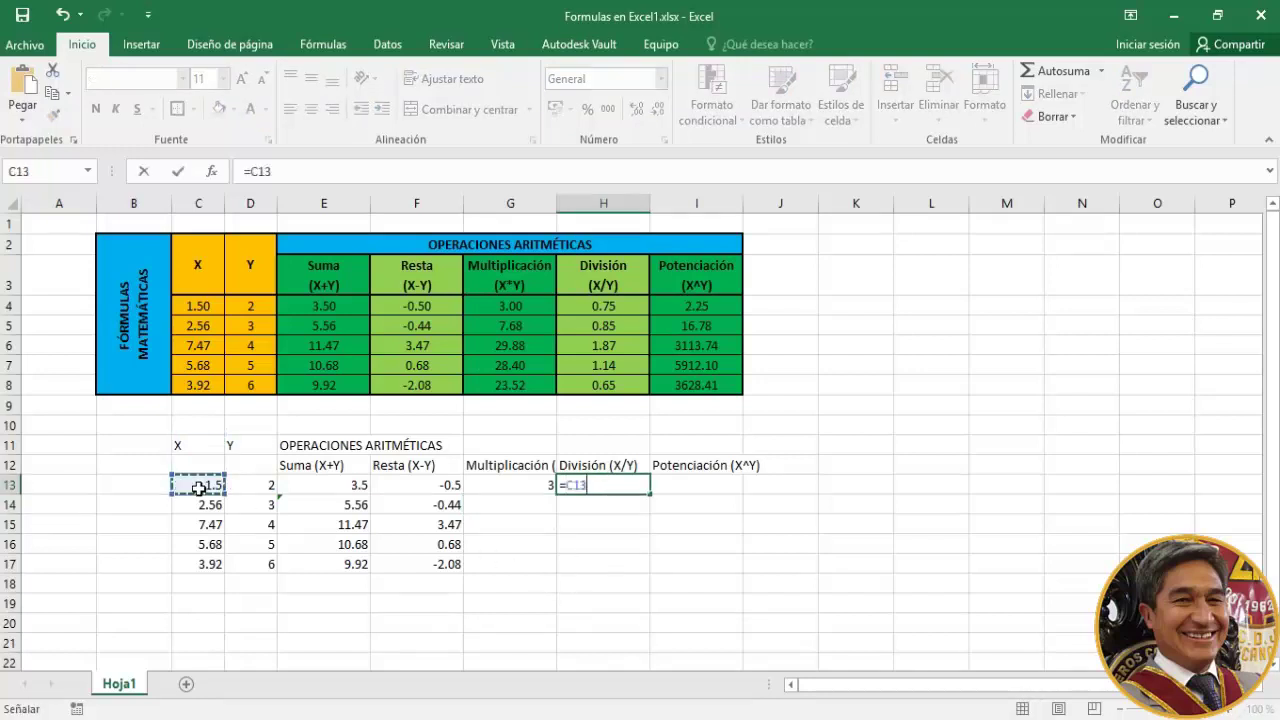
{"action": "type", "text": "/"}
{"action": "left_click", "coordinate": [248, 486]}
{"action": "key", "text": "Return"}
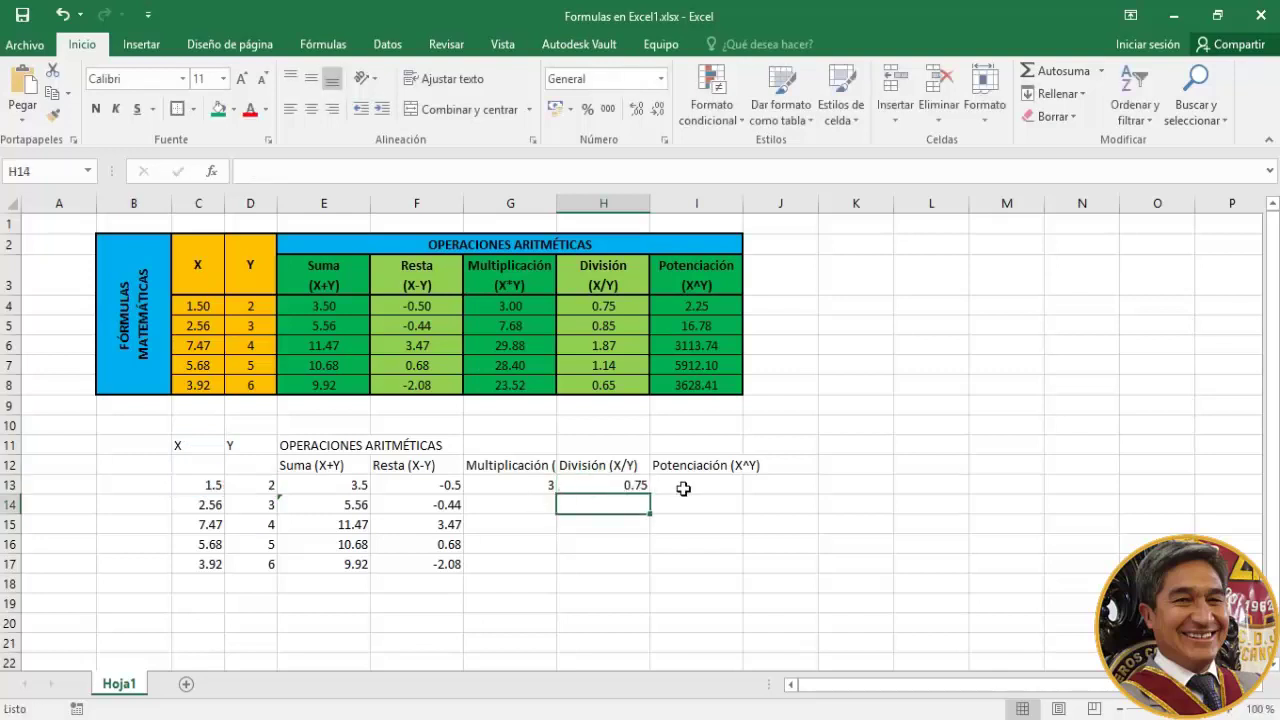
Enter =C13^D13 in I13 and copy the G13:I13 formulas down to row 17
{"action": "left_click", "coordinate": [685, 487]}
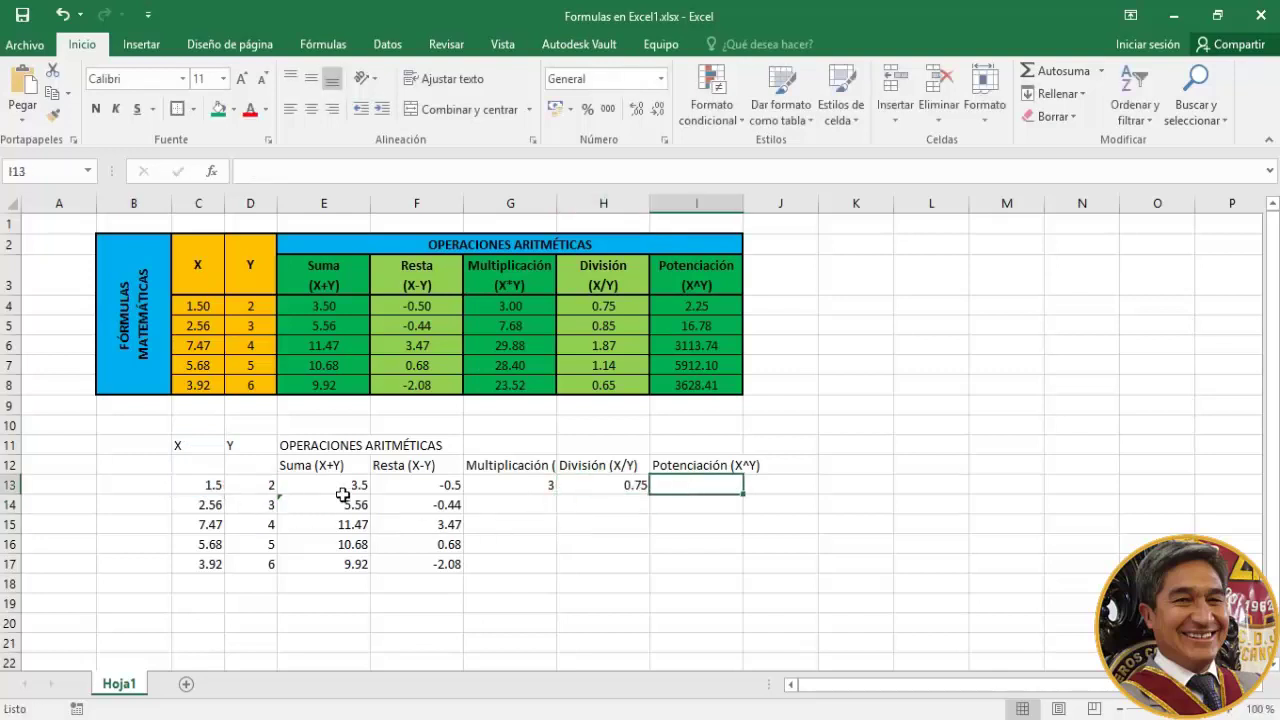
{"action": "type", "text": "="}
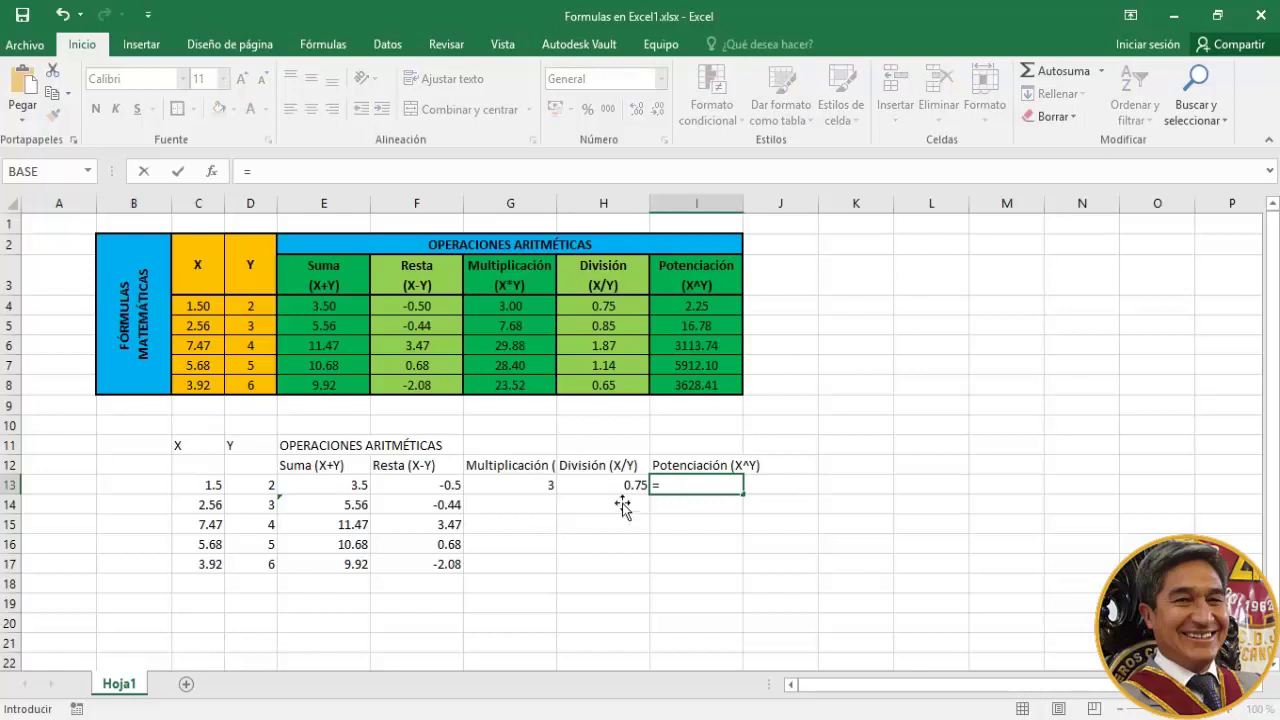
{"action": "left_click", "coordinate": [210, 485]}
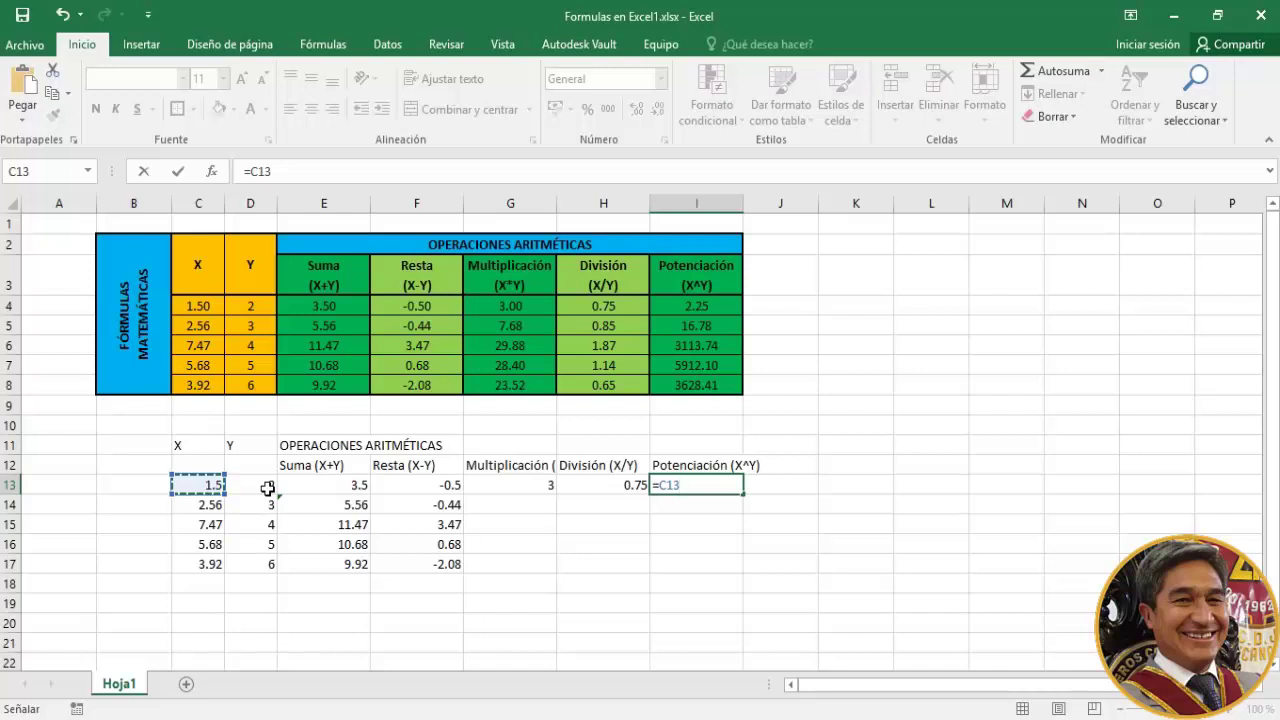
{"action": "type", "text": "^"}
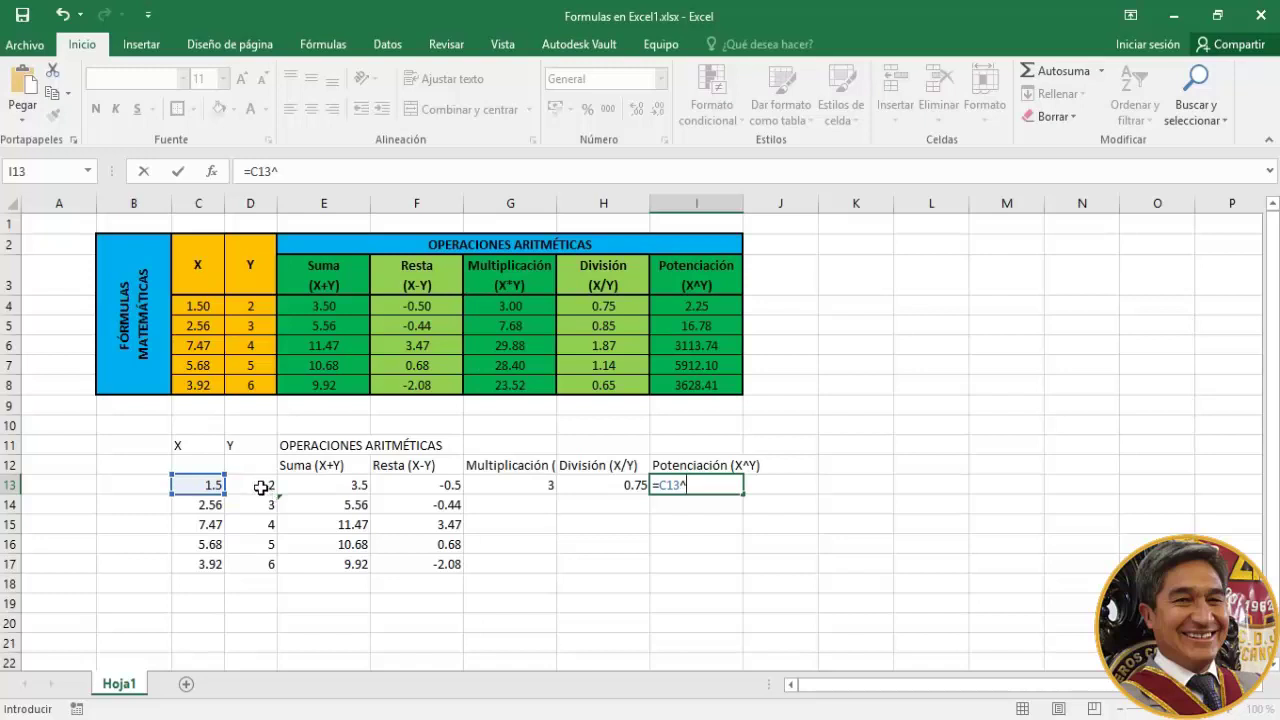
{"action": "left_click", "coordinate": [260, 487]}
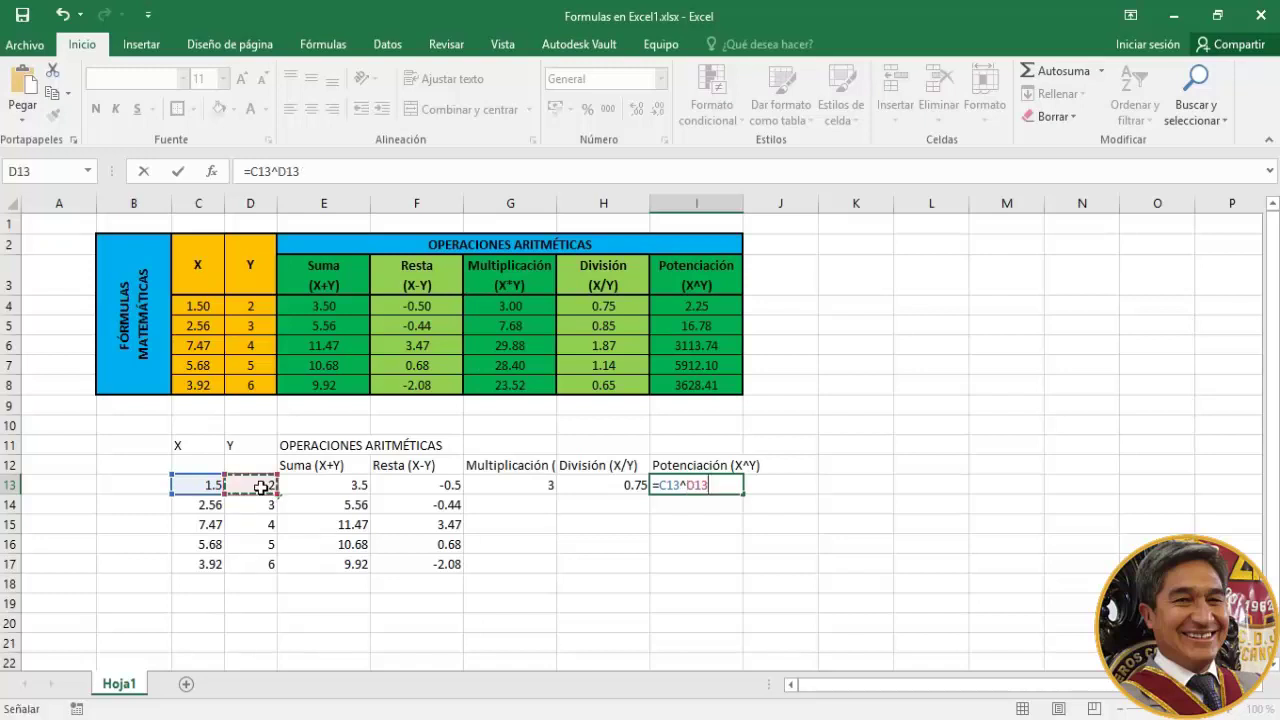
{"action": "key", "text": "ctrl+Return"}
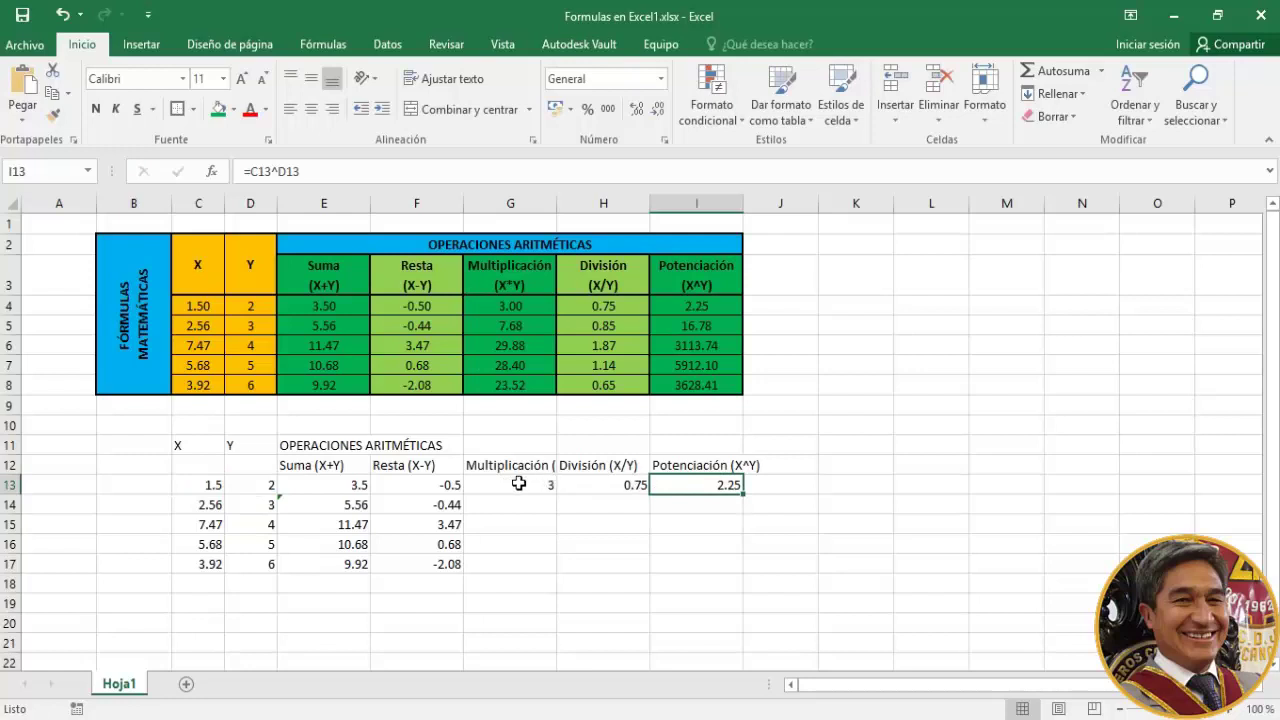
{"action": "mouse_move", "coordinate": [519, 484]}
{"action": "left_mouse_down"}
{"action": "mouse_move", "coordinate": [680, 484]}
{"action": "mouse_move", "coordinate": [741, 568]}
{"action": "left_mouse_up"}
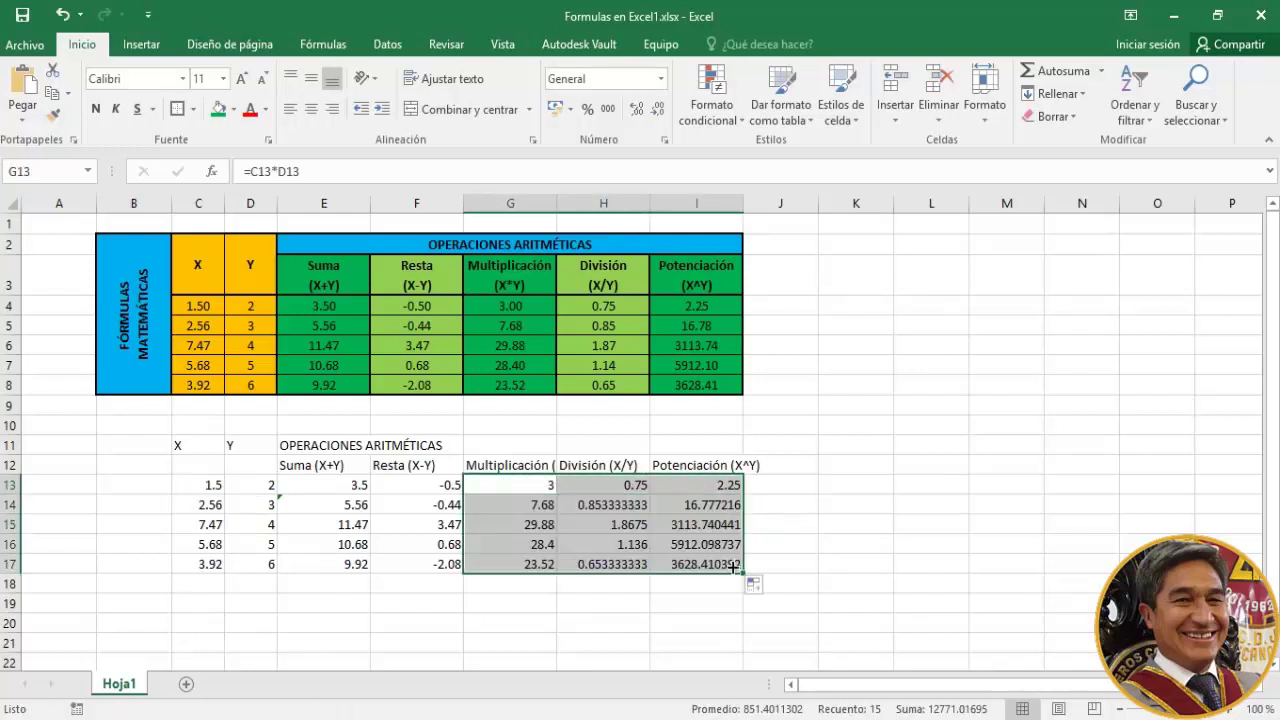
{"action": "left_click", "coordinate": [590, 535]}
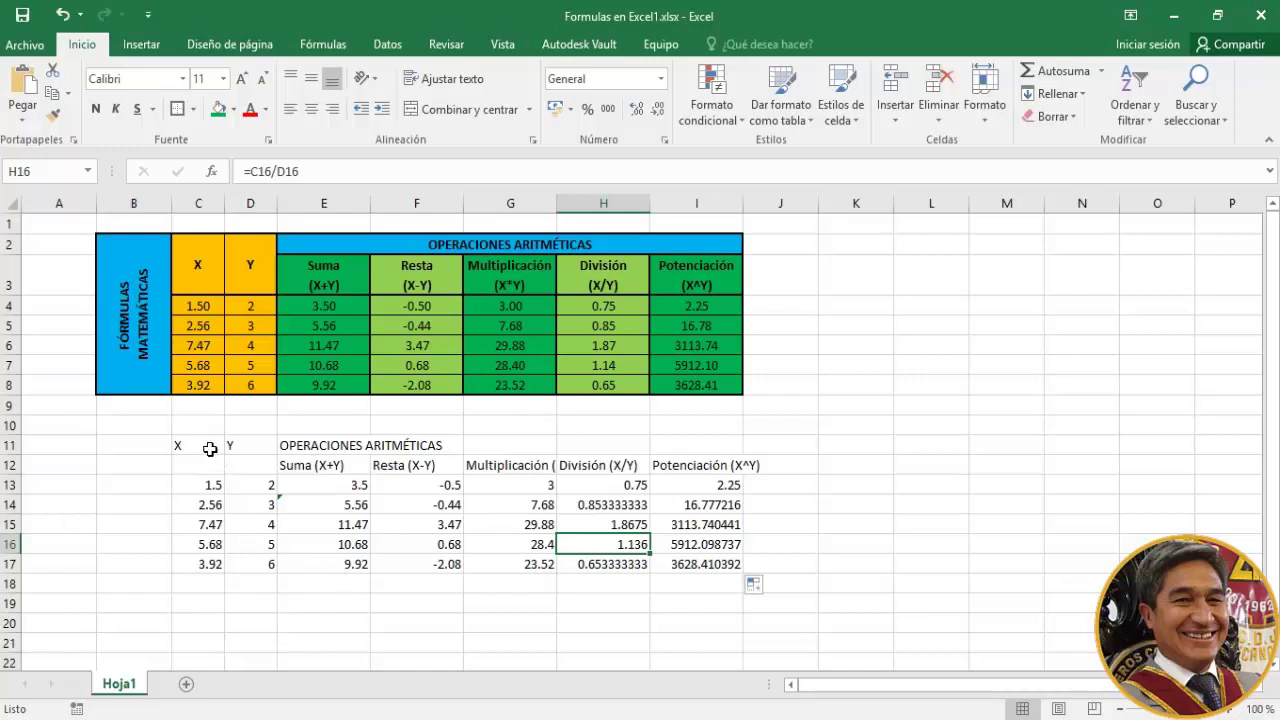
Centre-align the headers and values of the second table C11:I17
{"action": "mouse_move", "coordinate": [205, 445]}
{"action": "left_mouse_down"}
{"action": "mouse_move", "coordinate": [280, 543]}
{"action": "mouse_move", "coordinate": [540, 562]}
{"action": "mouse_move", "coordinate": [687, 553]}
{"action": "left_mouse_up"}
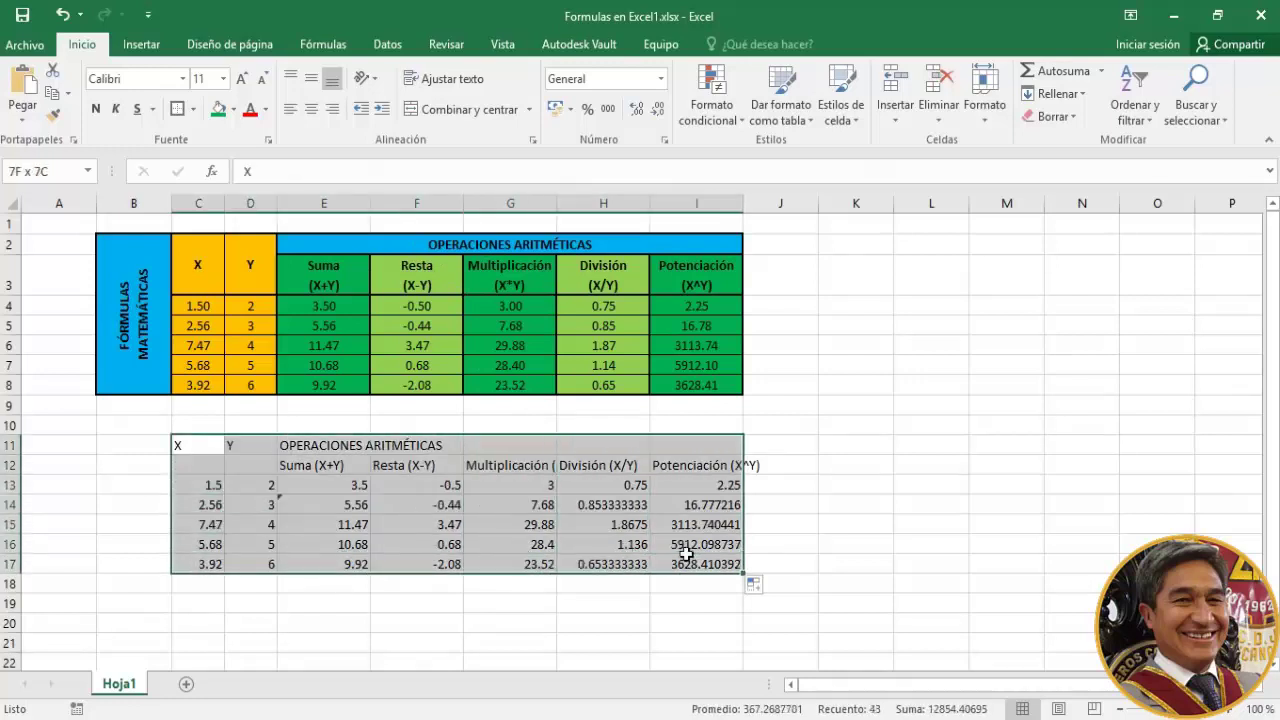
{"action": "left_click", "coordinate": [311, 109]}
{"action": "left_click", "coordinate": [377, 506]}
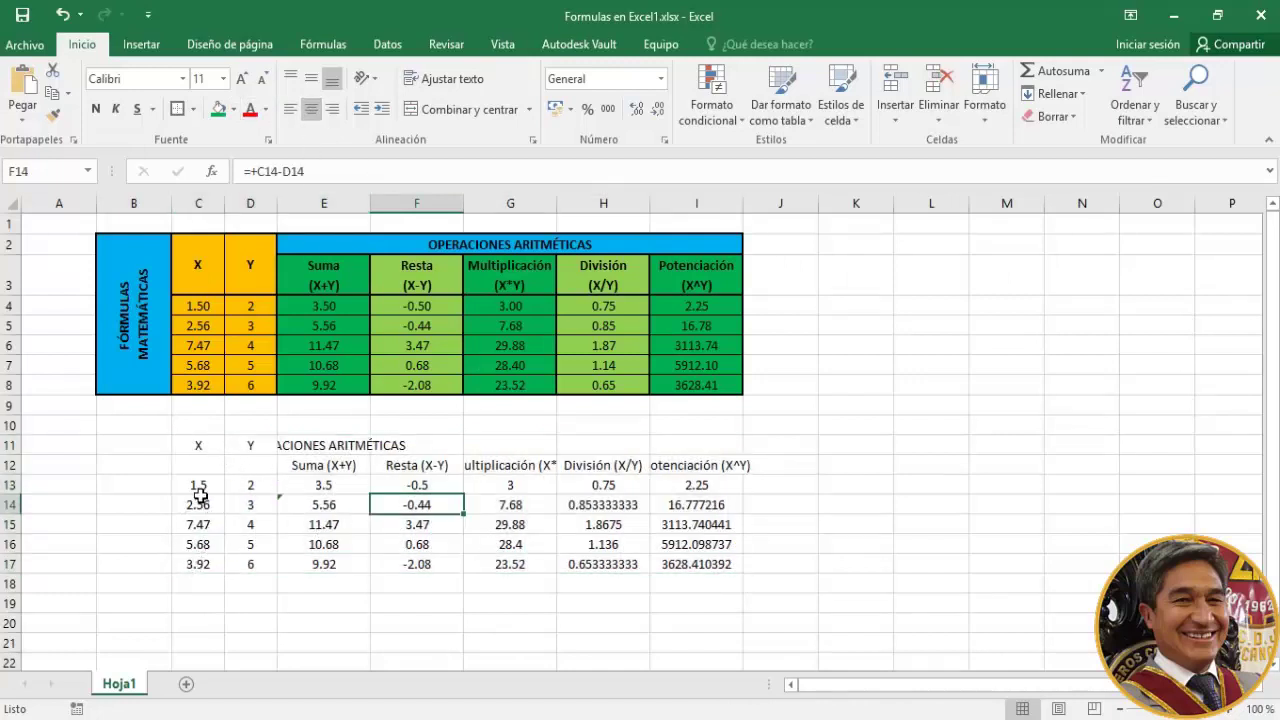
Show the X values and the E13:I17 results with two decimal places
{"action": "left_click_drag", "start_coordinate": [200, 482], "coordinate": [200, 562]}
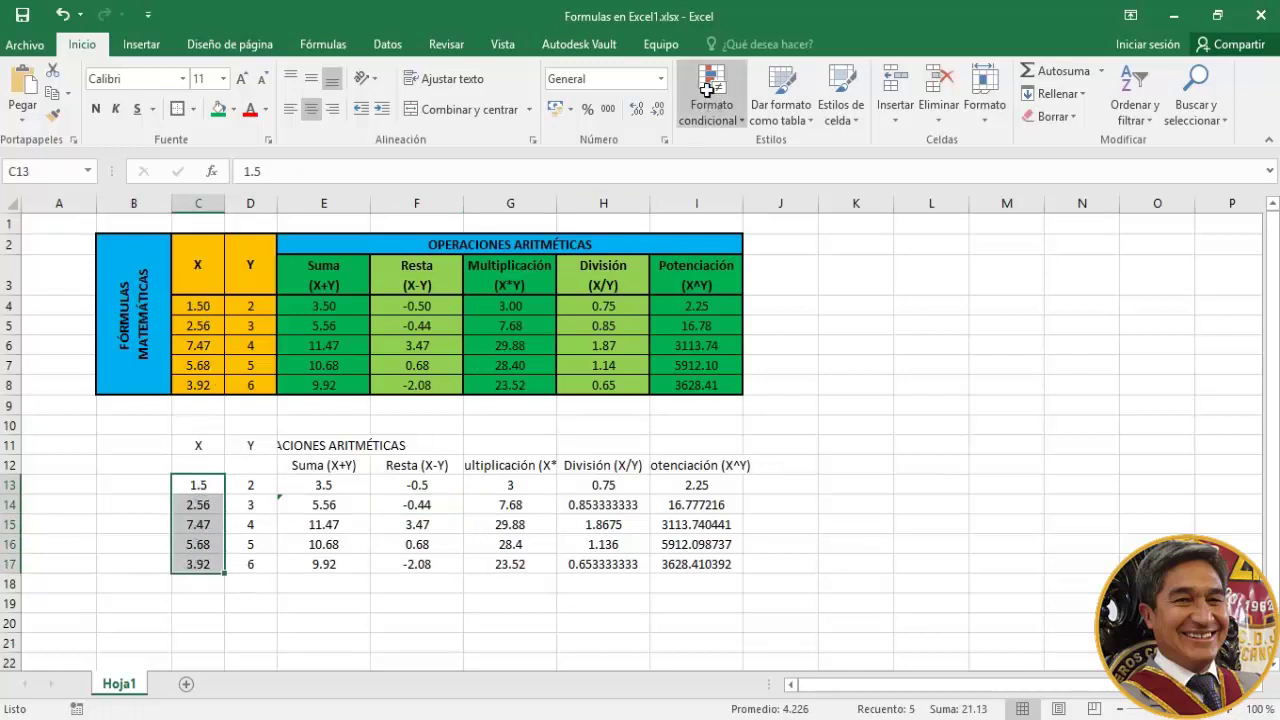
{"action": "left_click", "coordinate": [638, 112]}
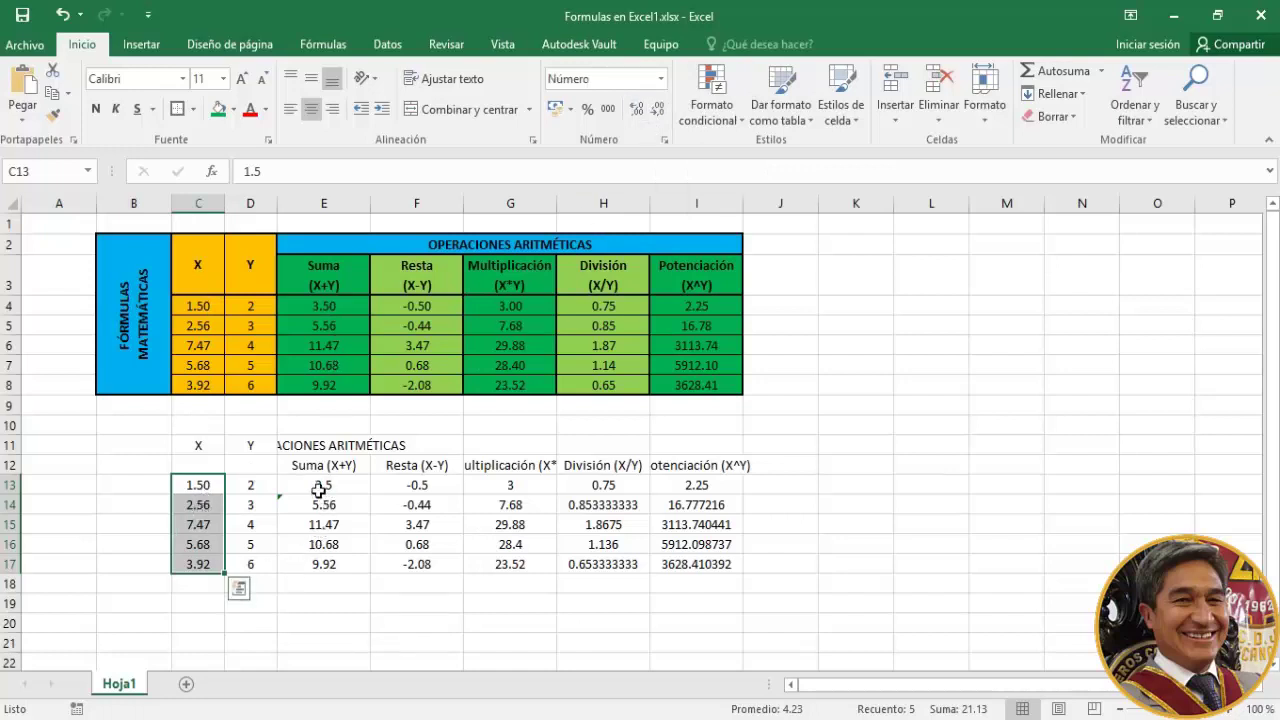
{"action": "left_click_drag", "start_coordinate": [323, 485], "coordinate": [323, 564]}
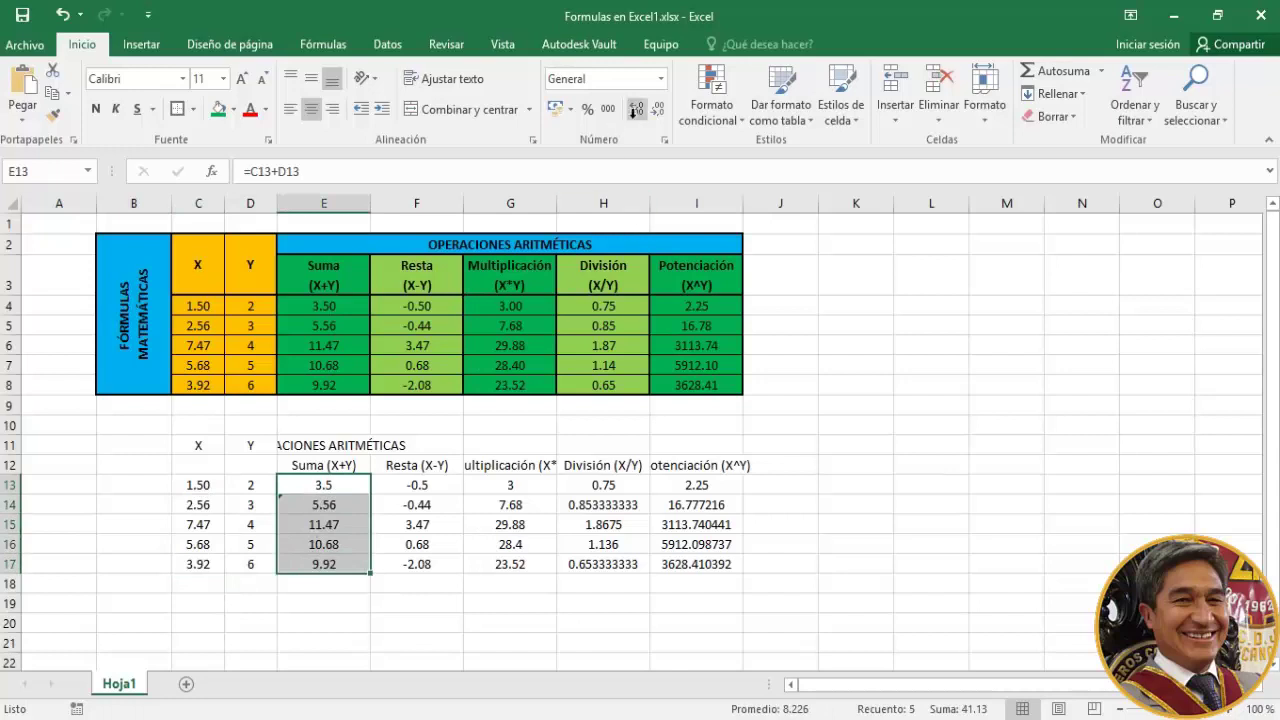
{"action": "left_click", "coordinate": [635, 112]}
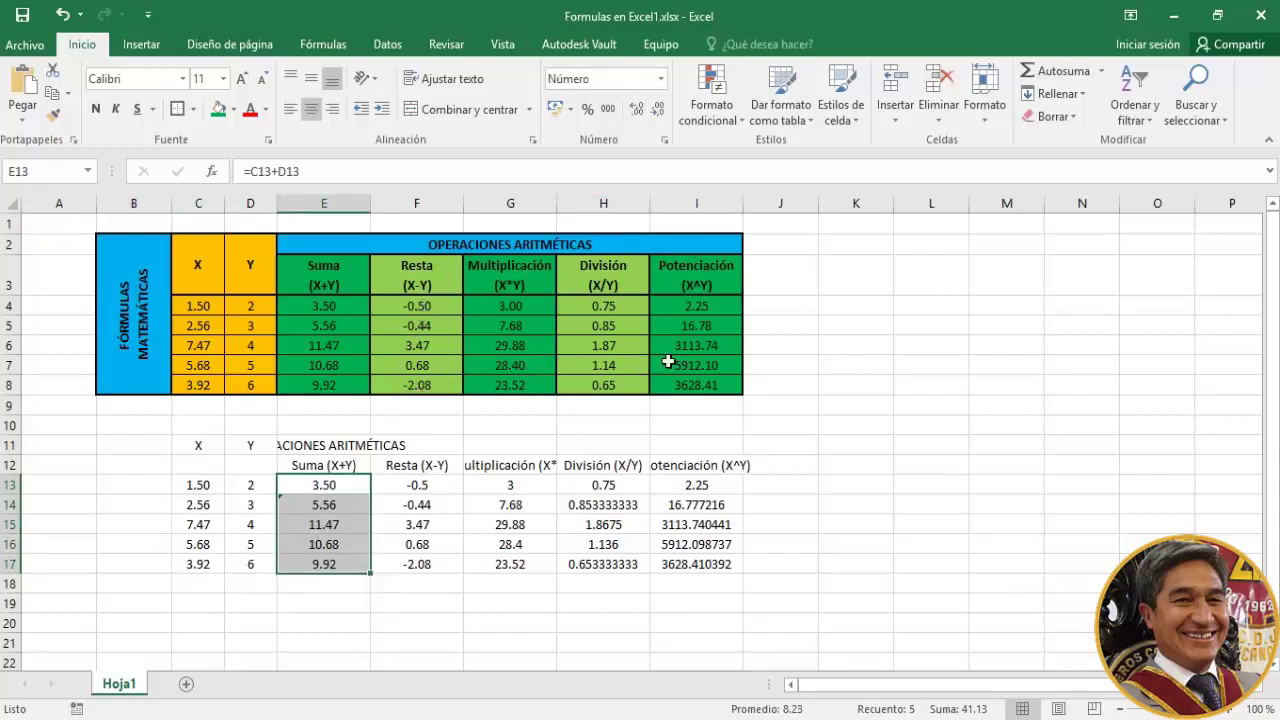
{"action": "left_click_drag", "start_coordinate": [414, 485], "coordinate": [673, 562]}
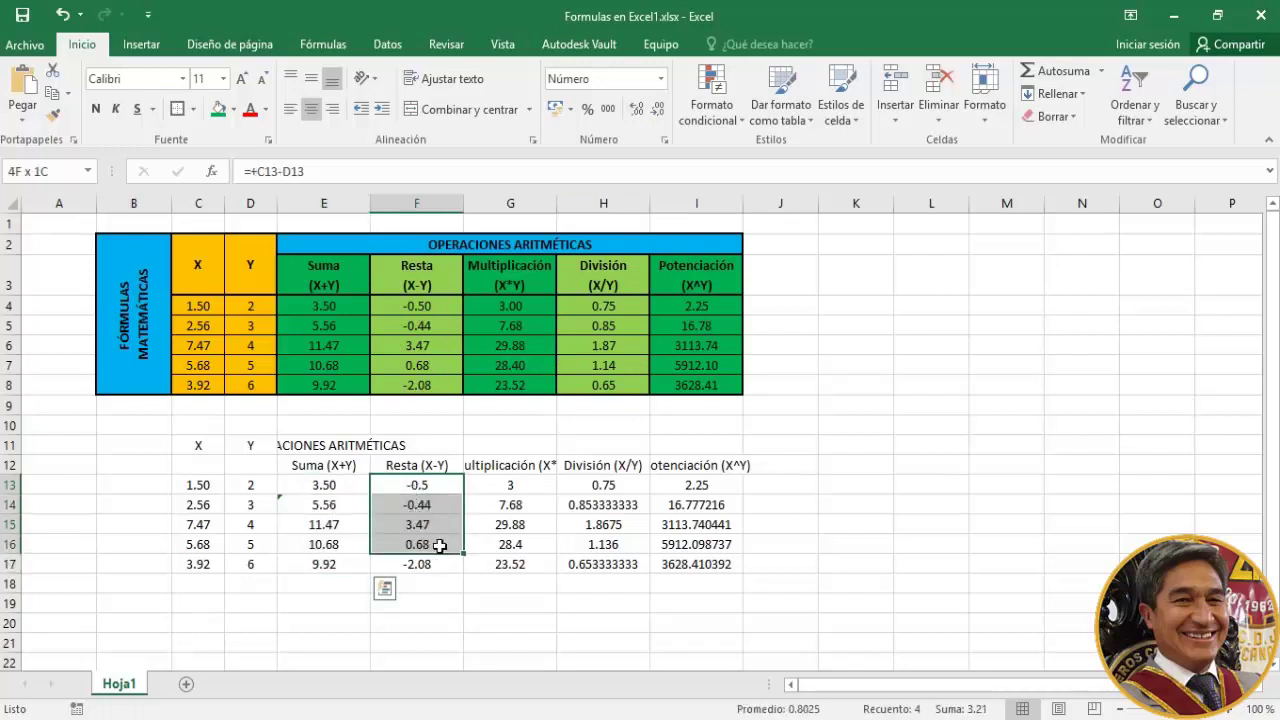
{"action": "left_click", "coordinate": [632, 109]}
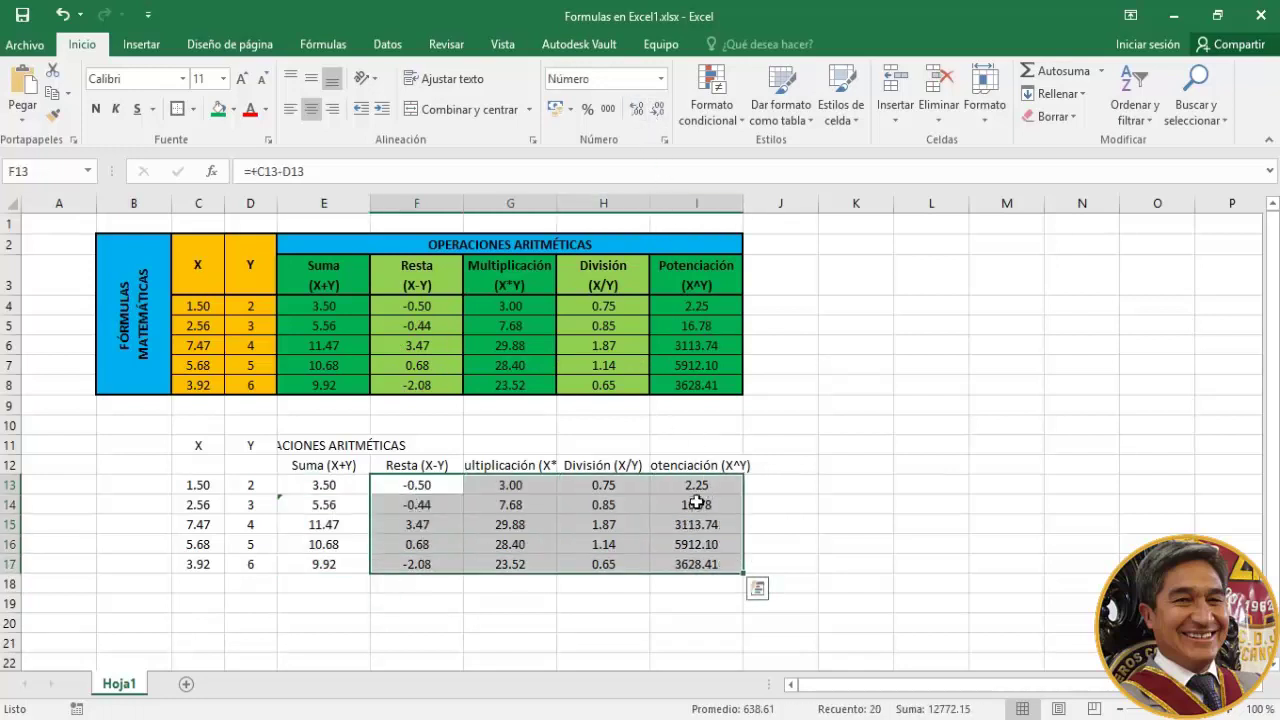
{"action": "left_click", "coordinate": [386, 530]}
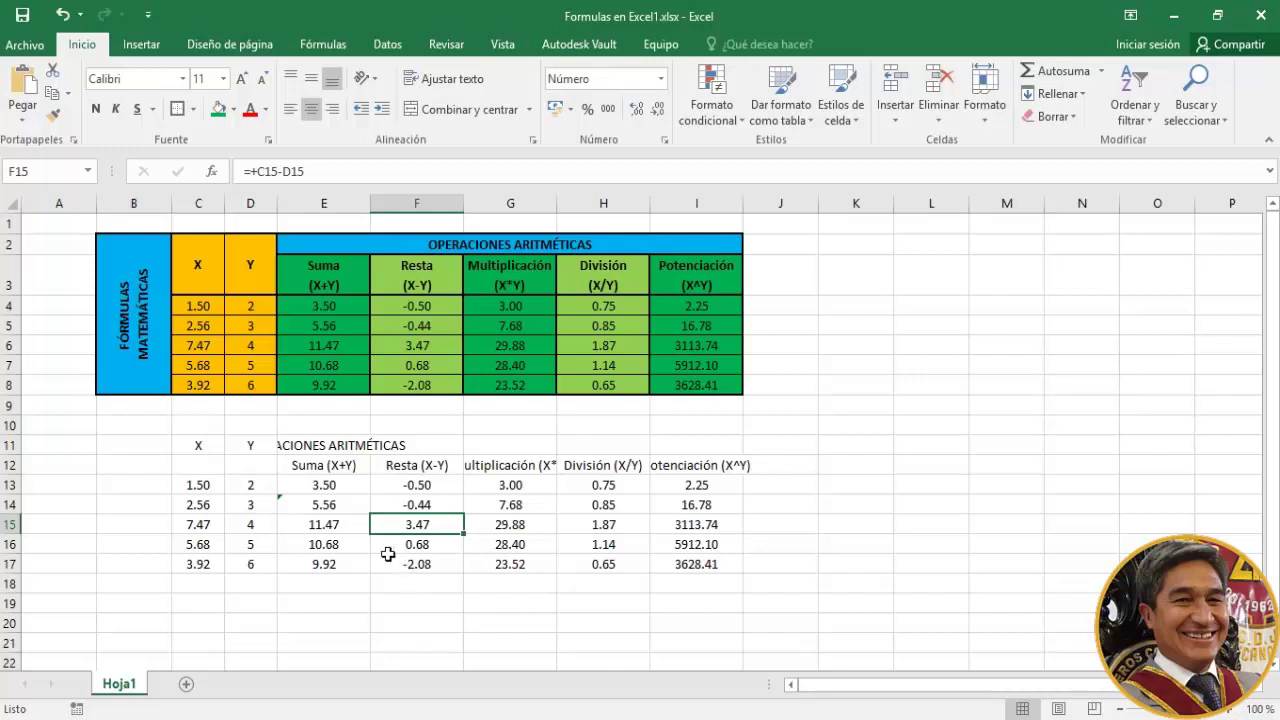
Bold the C11:I12 headers and merge-and-centre OPERACIONES ARITMÉTICAS across E11:I11
{"action": "left_click_drag", "start_coordinate": [209, 446], "coordinate": [689, 461]}
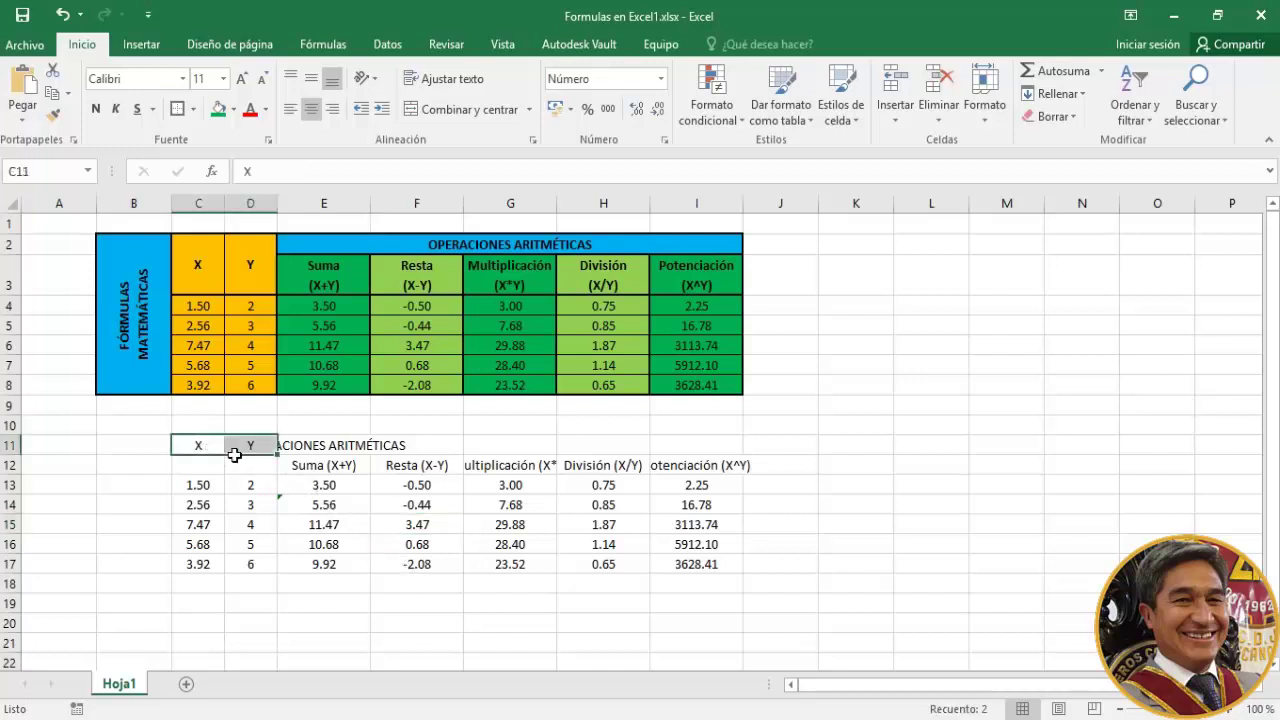
{"action": "left_click", "coordinate": [97, 109]}
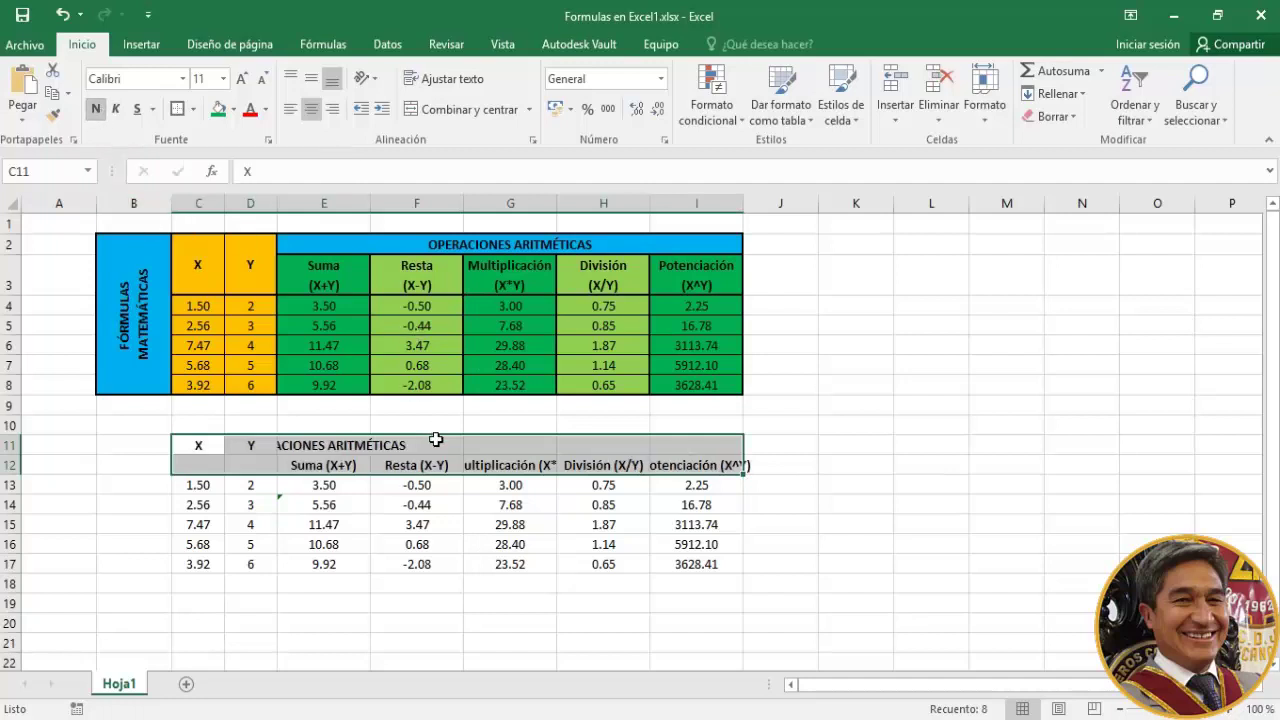
{"action": "left_click", "coordinate": [345, 447]}
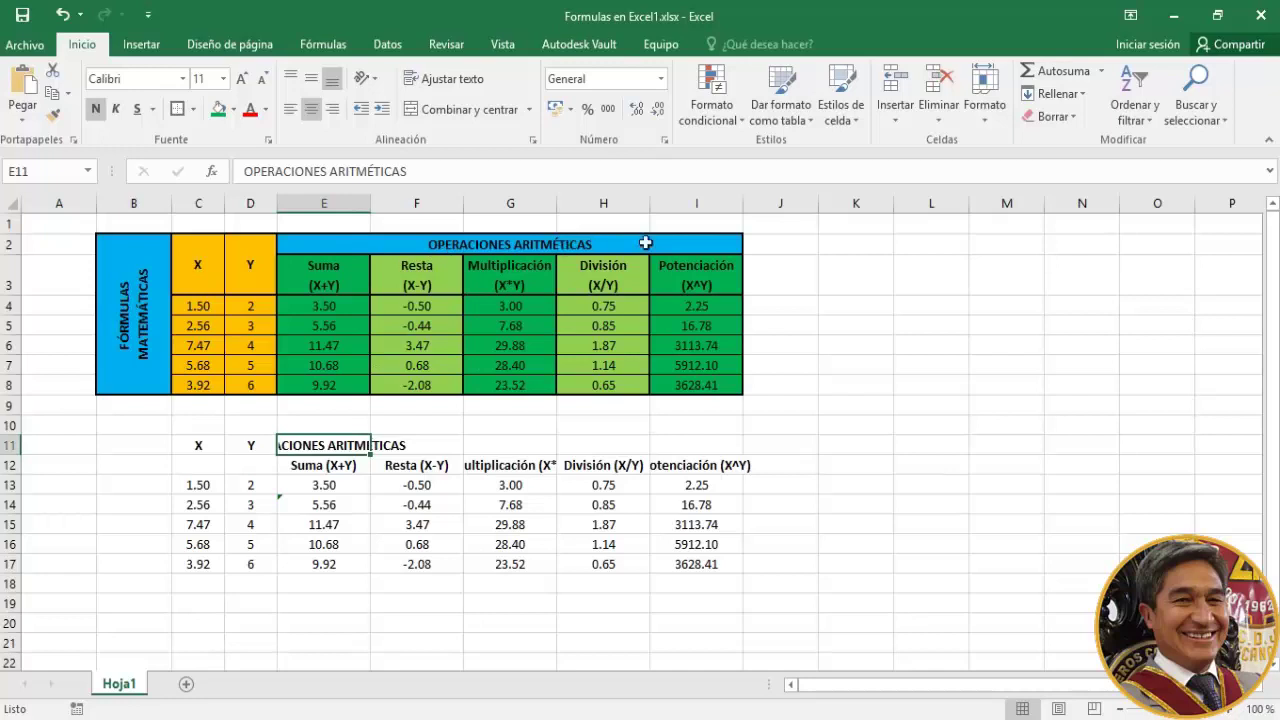
{"action": "left_click_drag", "start_coordinate": [340, 450], "coordinate": [688, 446]}
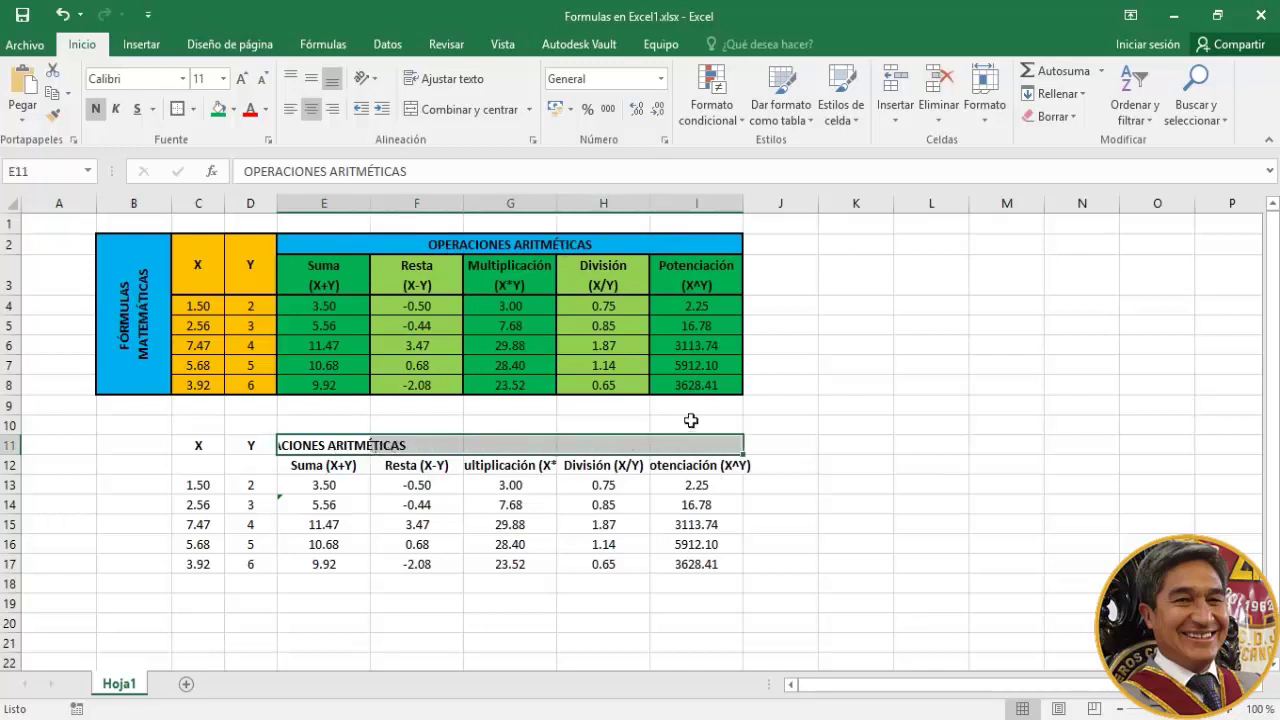
{"action": "left_click", "coordinate": [416, 112]}
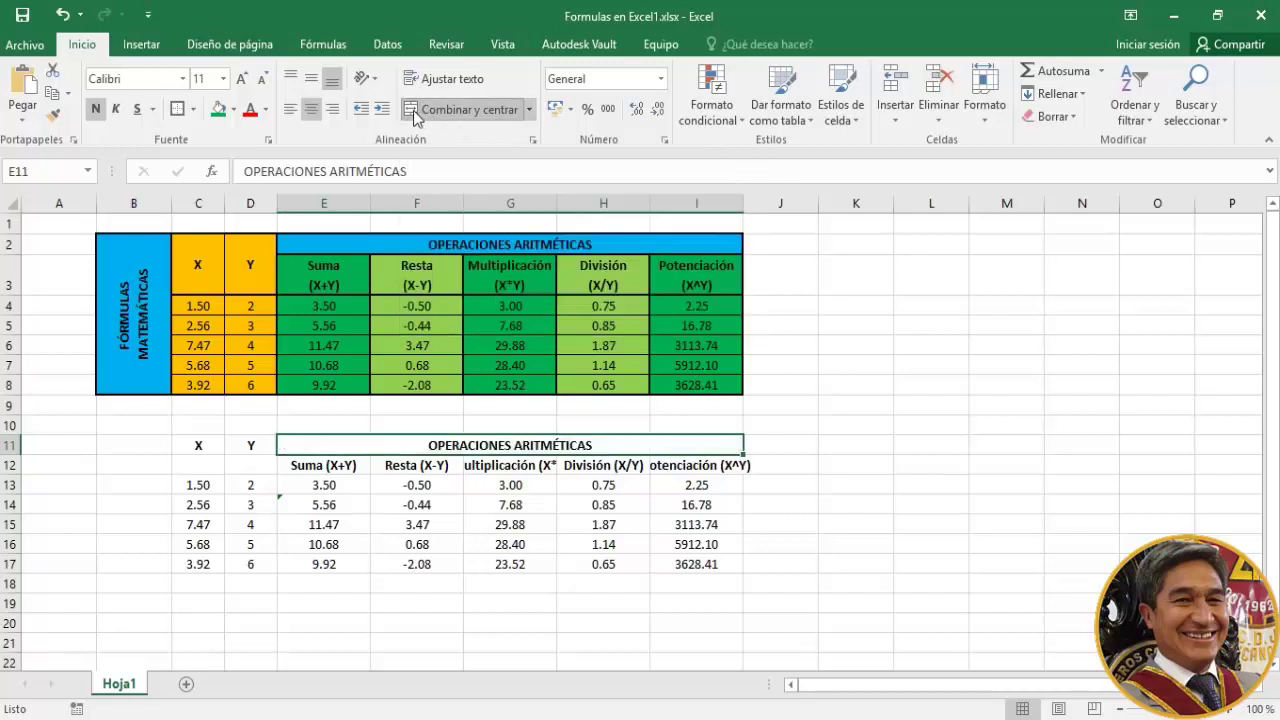
{"action": "left_click", "coordinate": [484, 502]}
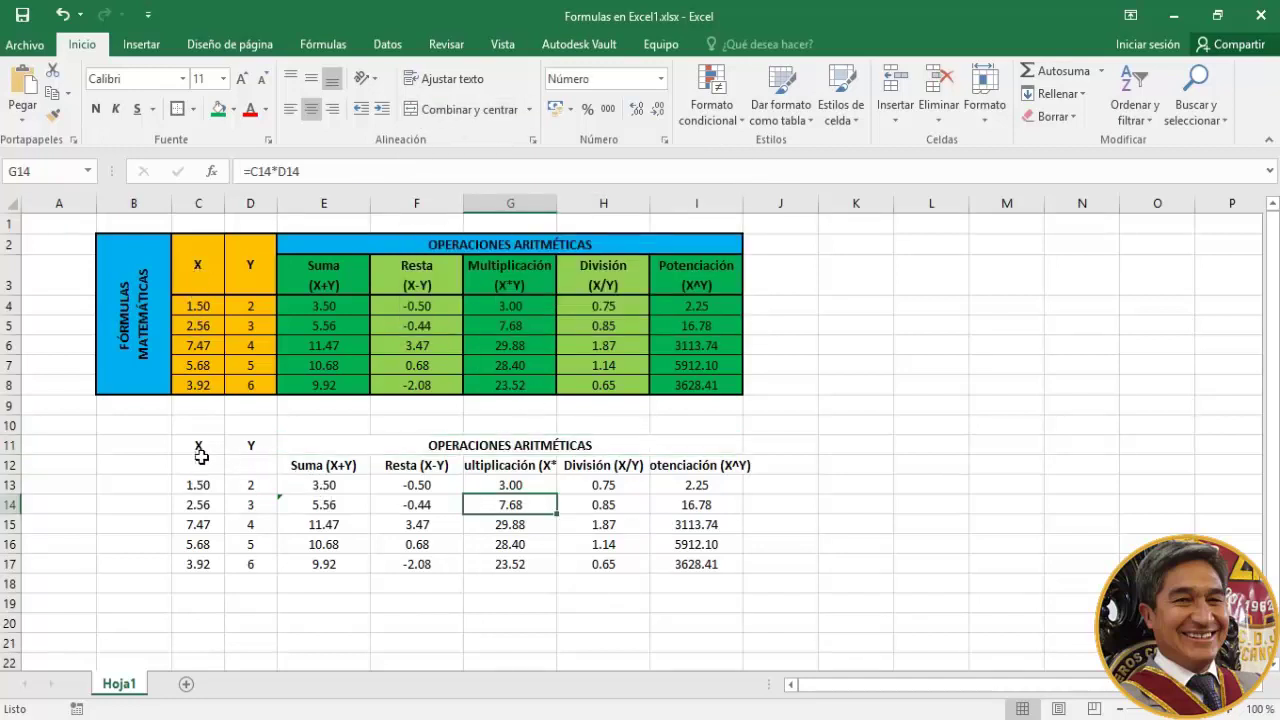
Merge X across C11:C12 and Y across D11:D12, then open alignment settings for E12:I12
{"action": "left_click_drag", "start_coordinate": [198, 445], "coordinate": [198, 465]}
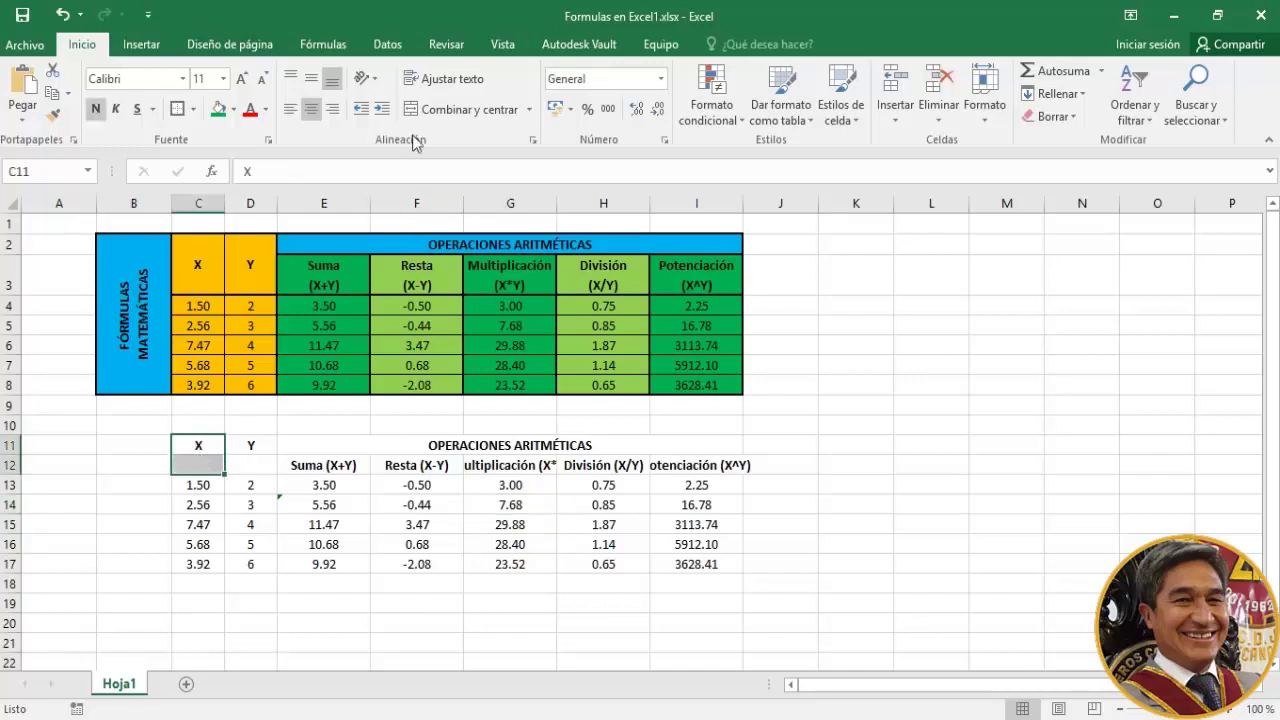
{"action": "left_click", "coordinate": [416, 110]}
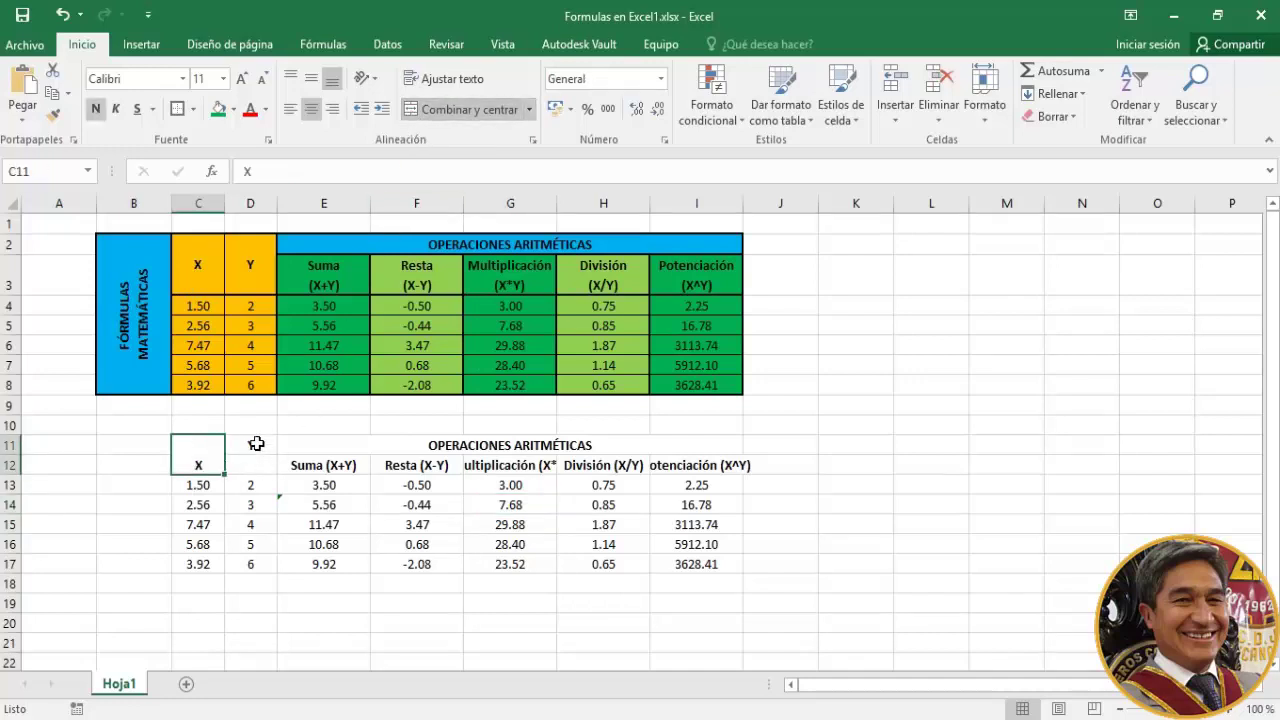
{"action": "left_click_drag", "start_coordinate": [251, 445], "coordinate": [251, 464]}
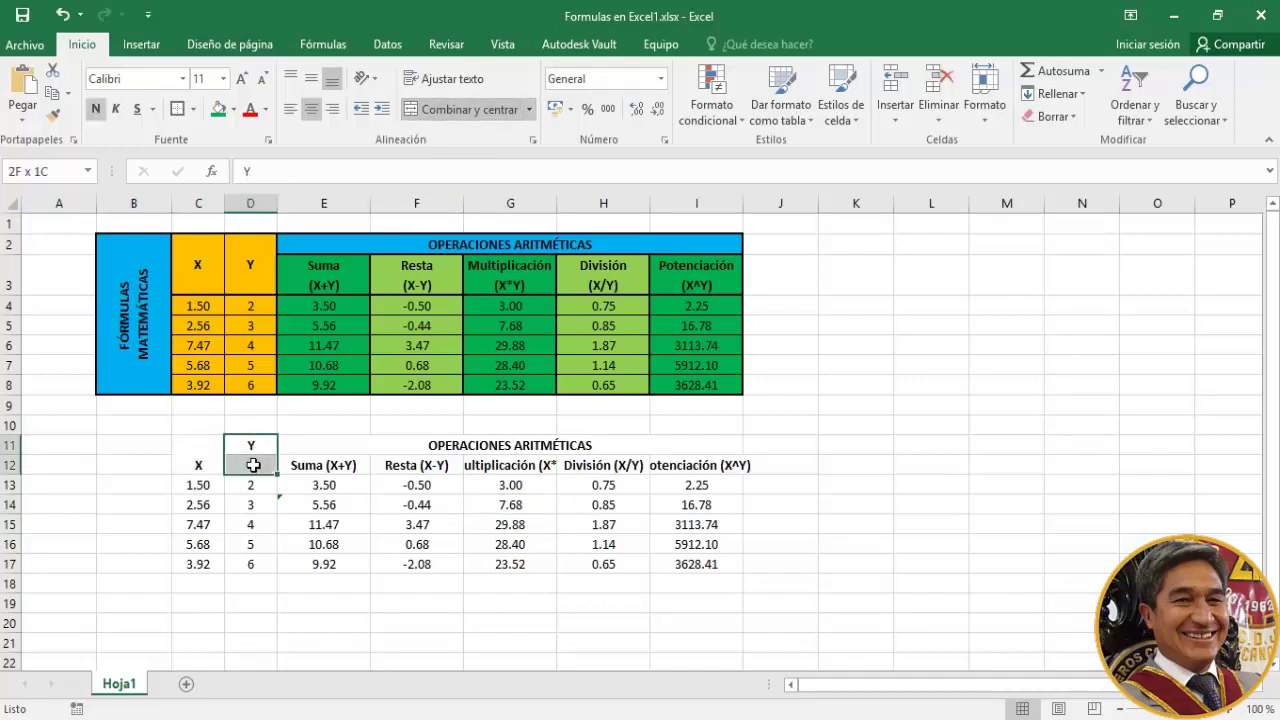
{"action": "left_click", "coordinate": [433, 111]}
{"action": "left_click", "coordinate": [290, 447]}
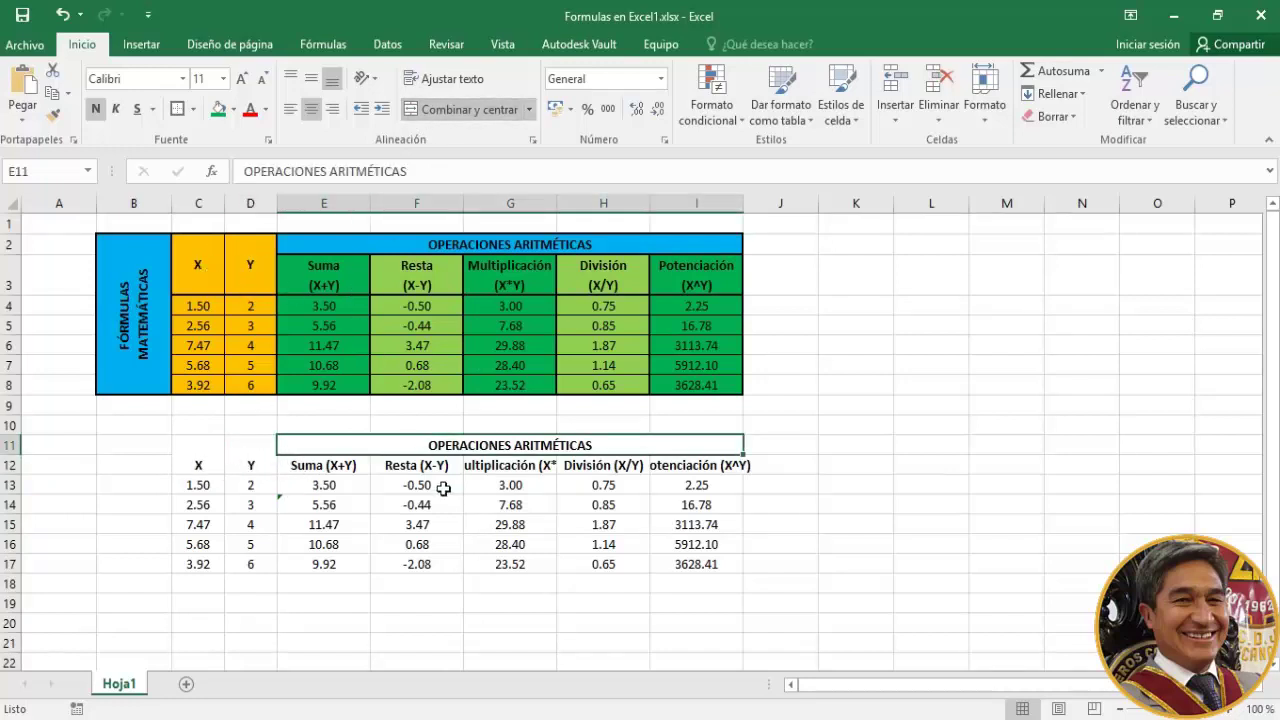
{"action": "left_click", "coordinate": [500, 524]}
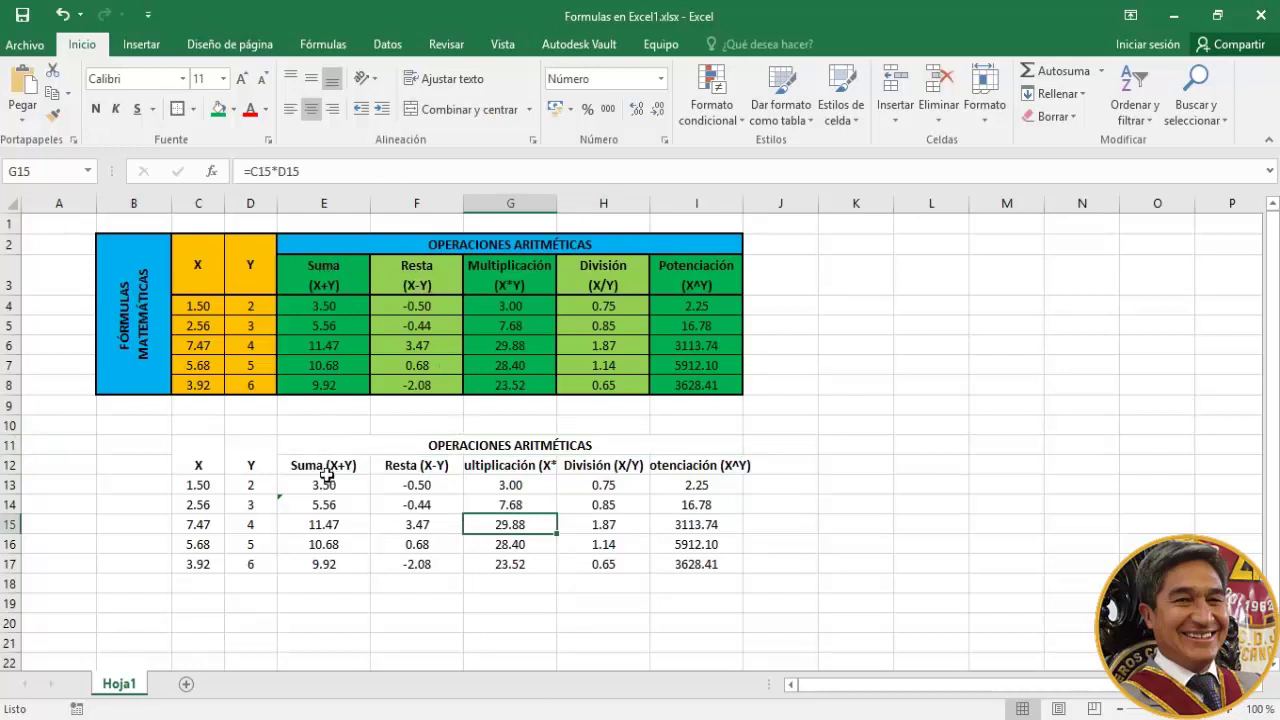
{"action": "left_click_drag", "start_coordinate": [303, 465], "coordinate": [674, 465]}
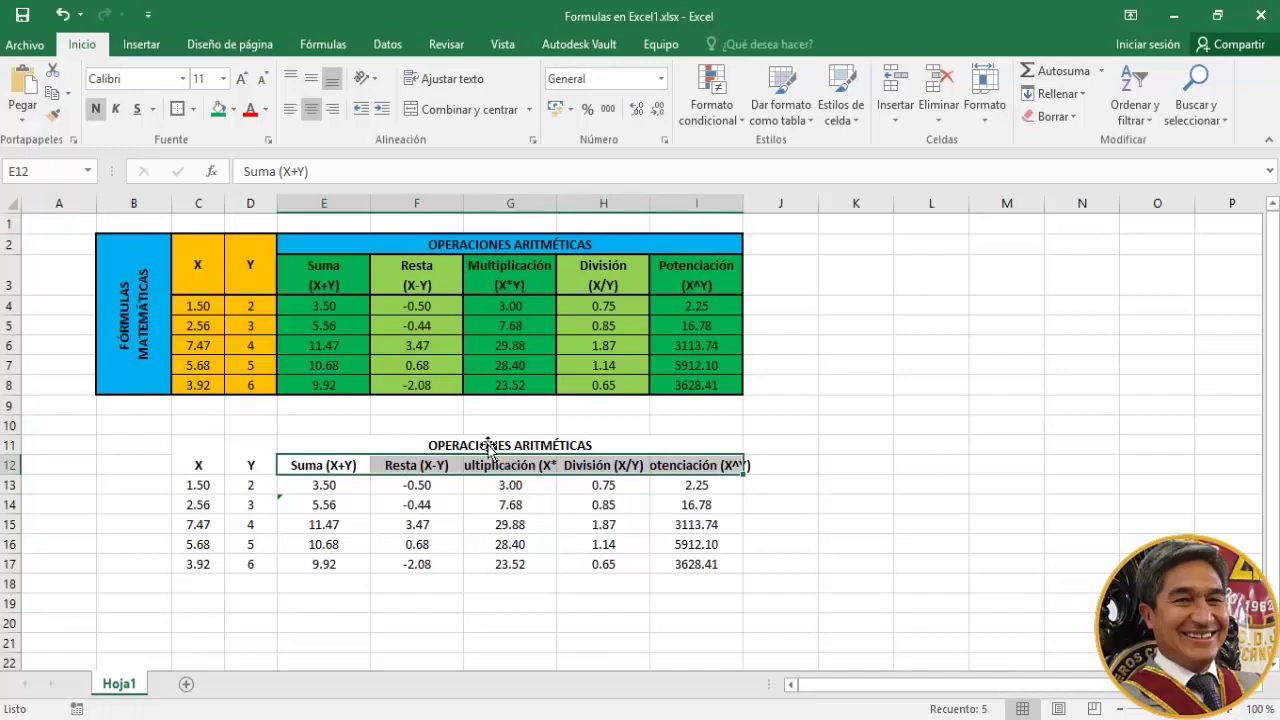
{"action": "left_click", "coordinate": [533, 142]}
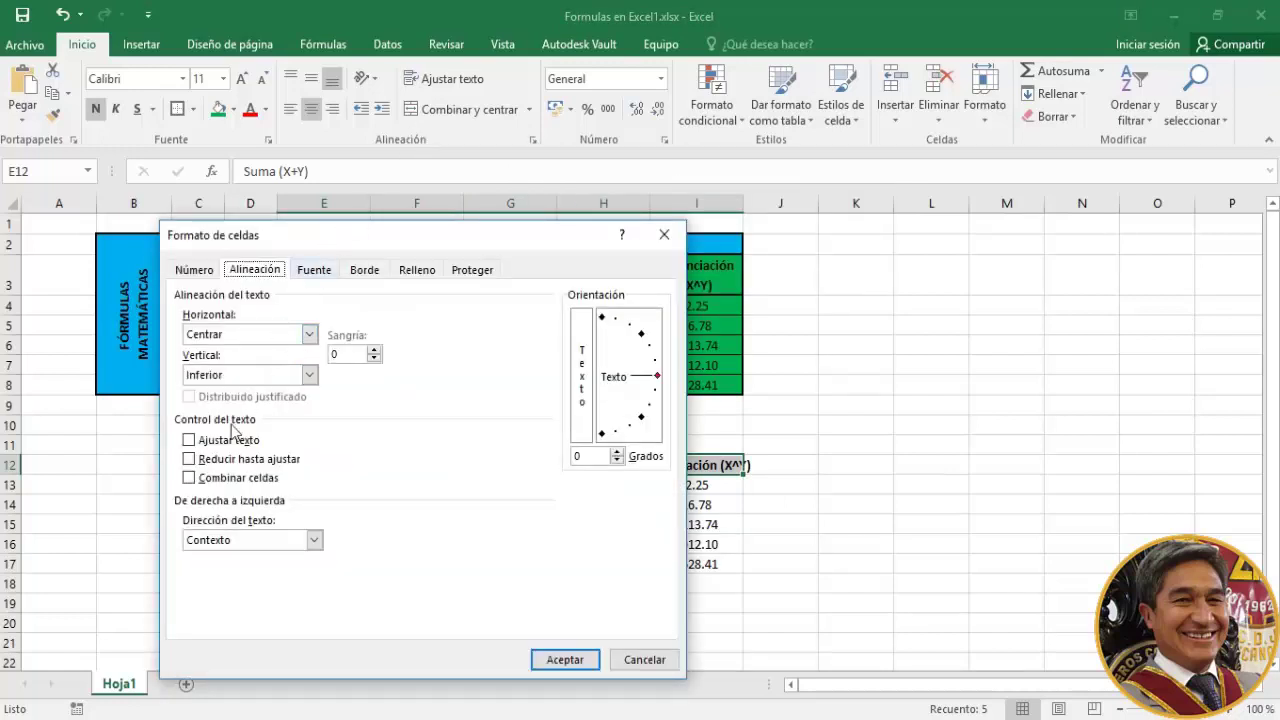
Wrap the E12:I12 header text and centre it vertically
{"action": "left_click", "coordinate": [189, 441]}
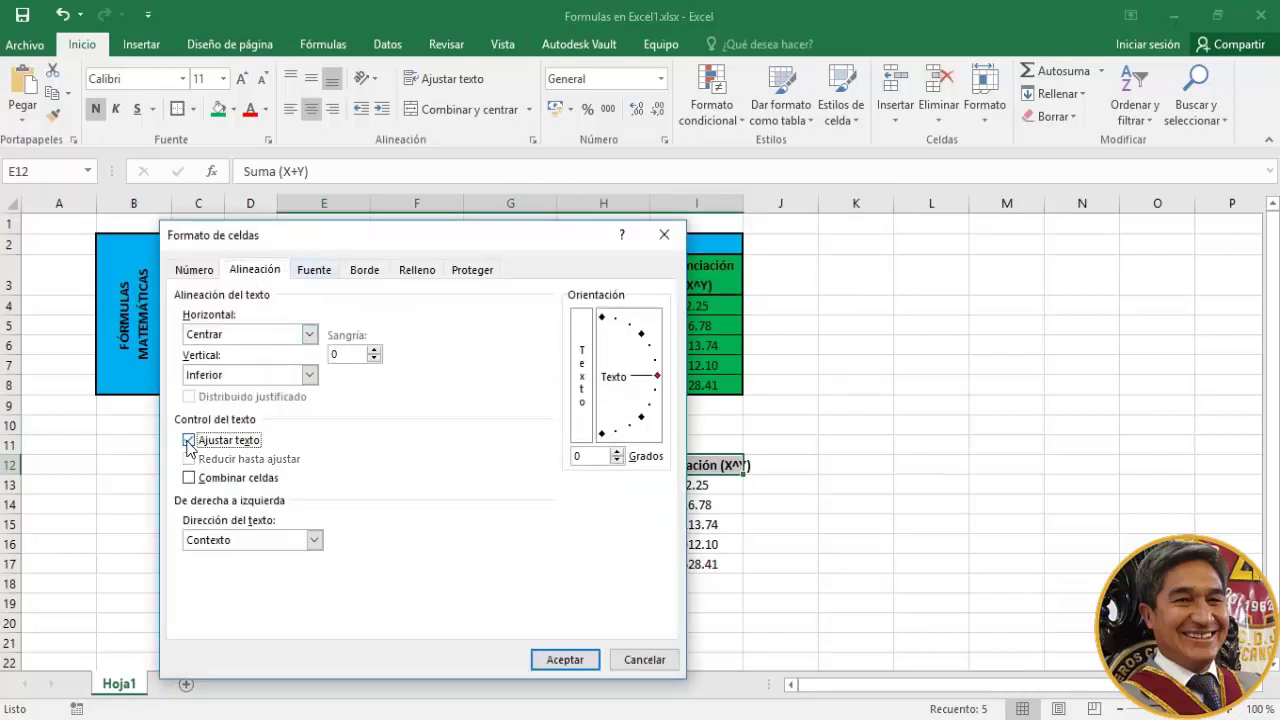
{"action": "left_click", "coordinate": [309, 375]}
{"action": "left_click", "coordinate": [218, 406]}
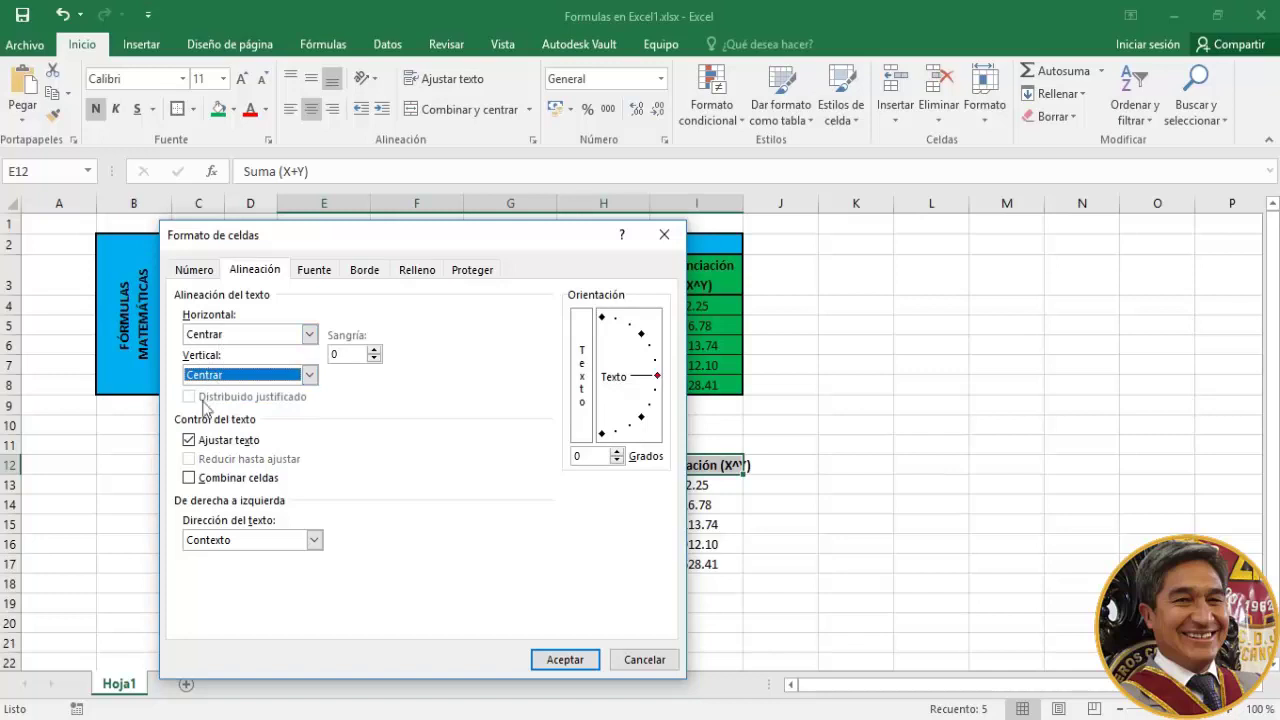
{"action": "left_click", "coordinate": [571, 661]}
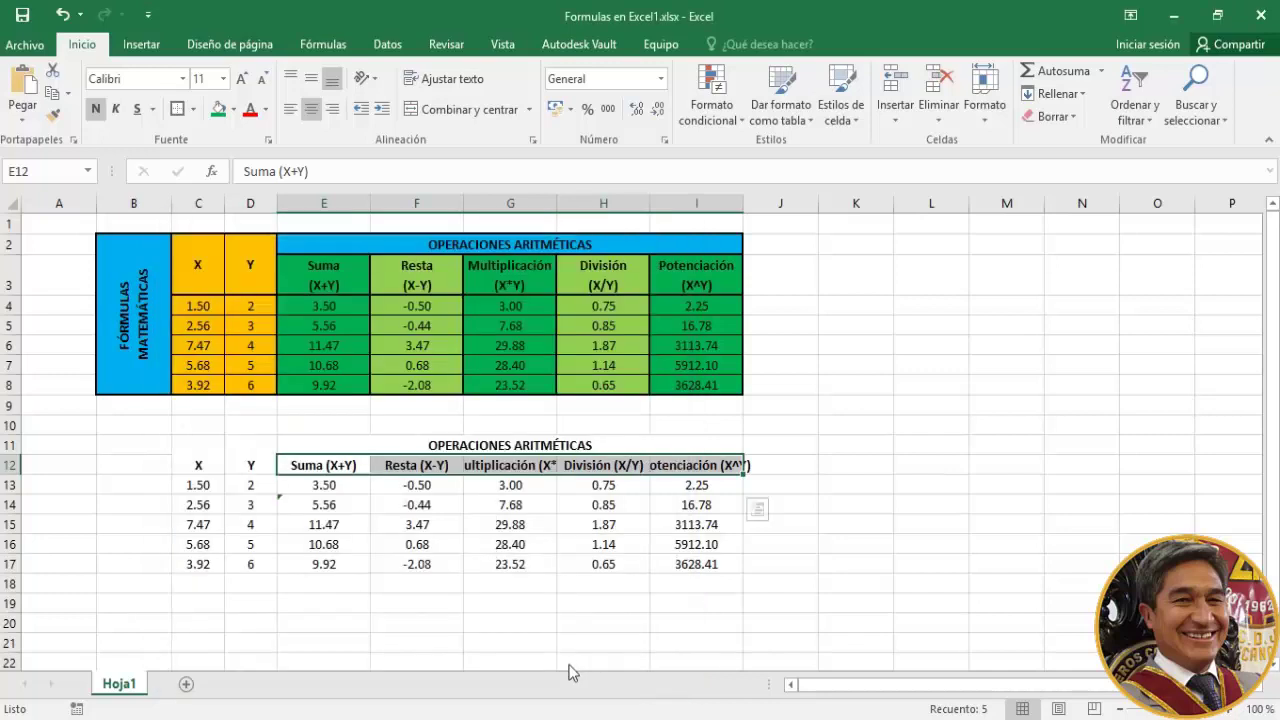
Check how the Suma, Resta, Multiplicación and División headers wrap, trying a wider column G then undoing it
{"action": "left_click", "coordinate": [505, 546]}
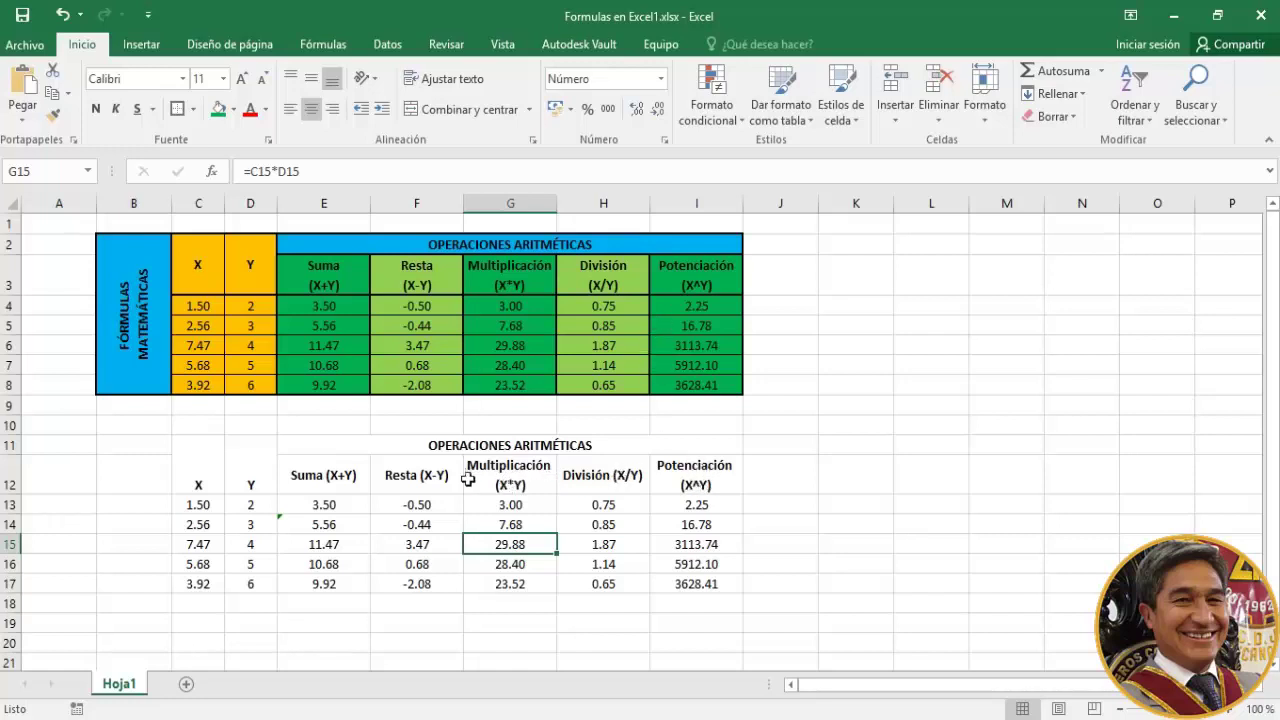
{"action": "left_click", "coordinate": [427, 478]}
{"action": "left_click", "coordinate": [335, 480]}
{"action": "left_click", "coordinate": [440, 484]}
{"action": "left_click", "coordinate": [528, 476]}
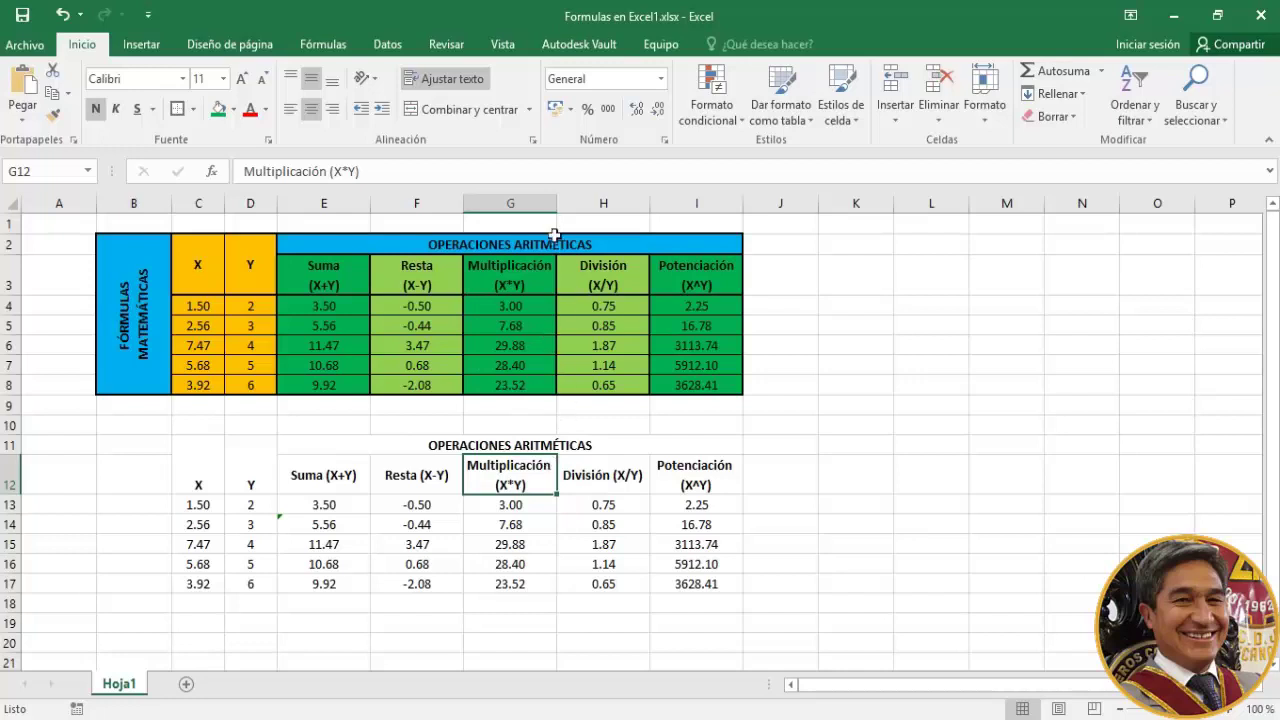
{"action": "left_click_drag", "start_coordinate": [557, 205], "coordinate": [632, 206]}
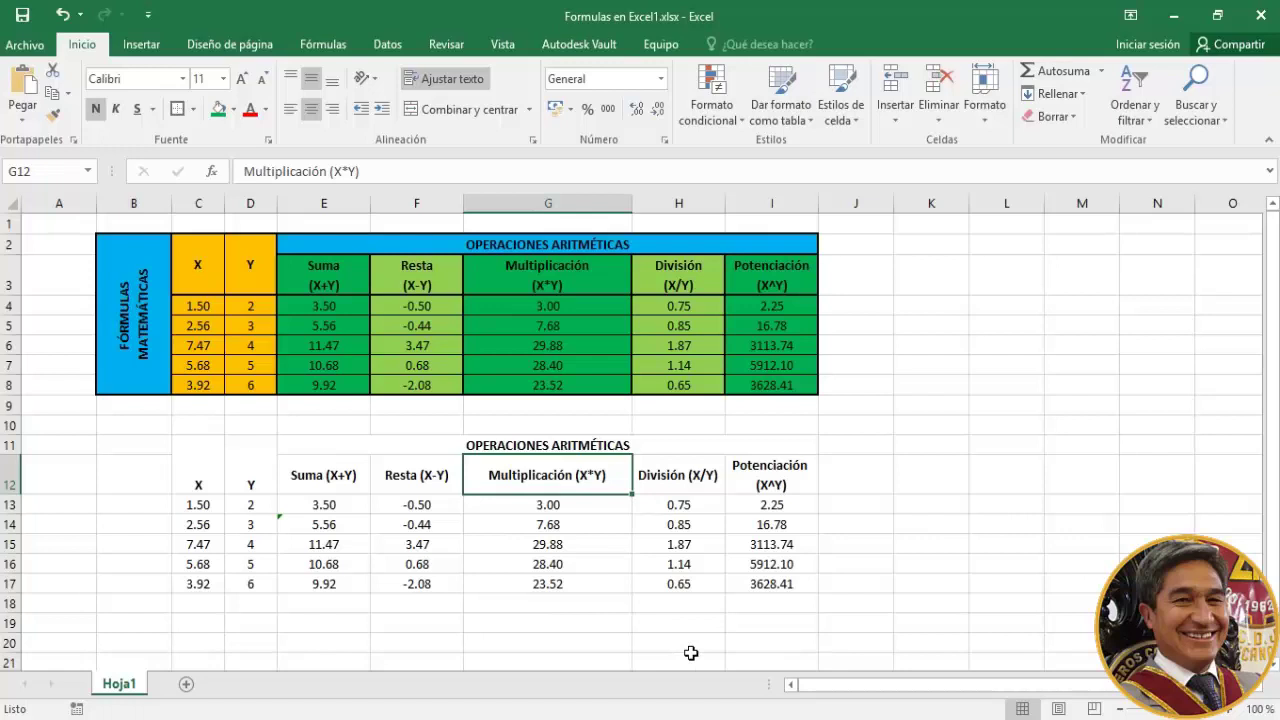
{"action": "key", "text": "ctrl+z"}
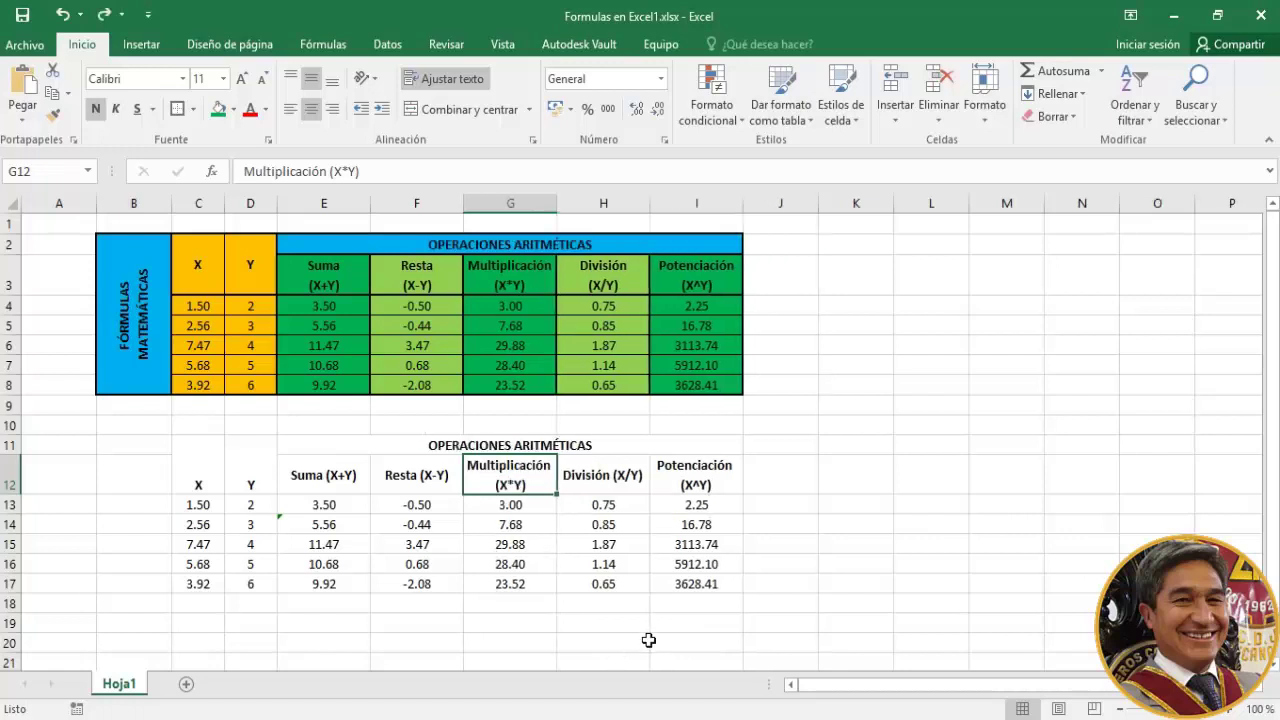
{"action": "left_click", "coordinate": [612, 488]}
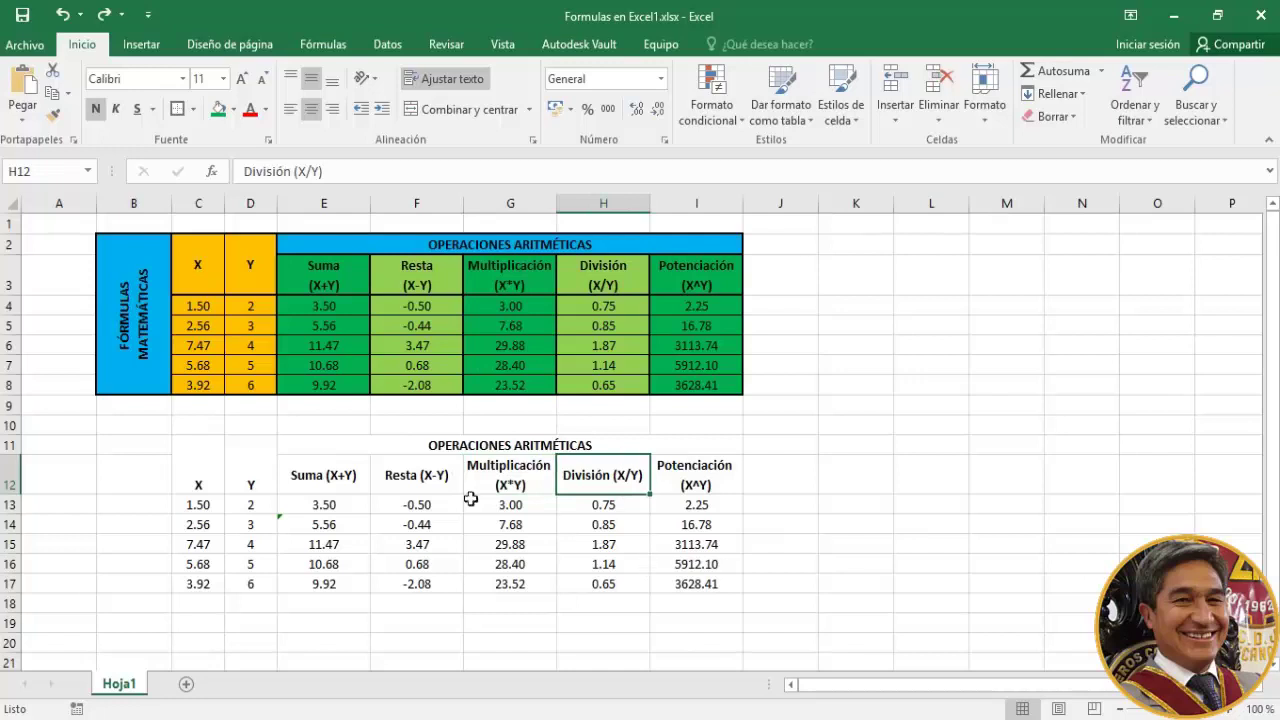
{"action": "left_click", "coordinate": [328, 476]}
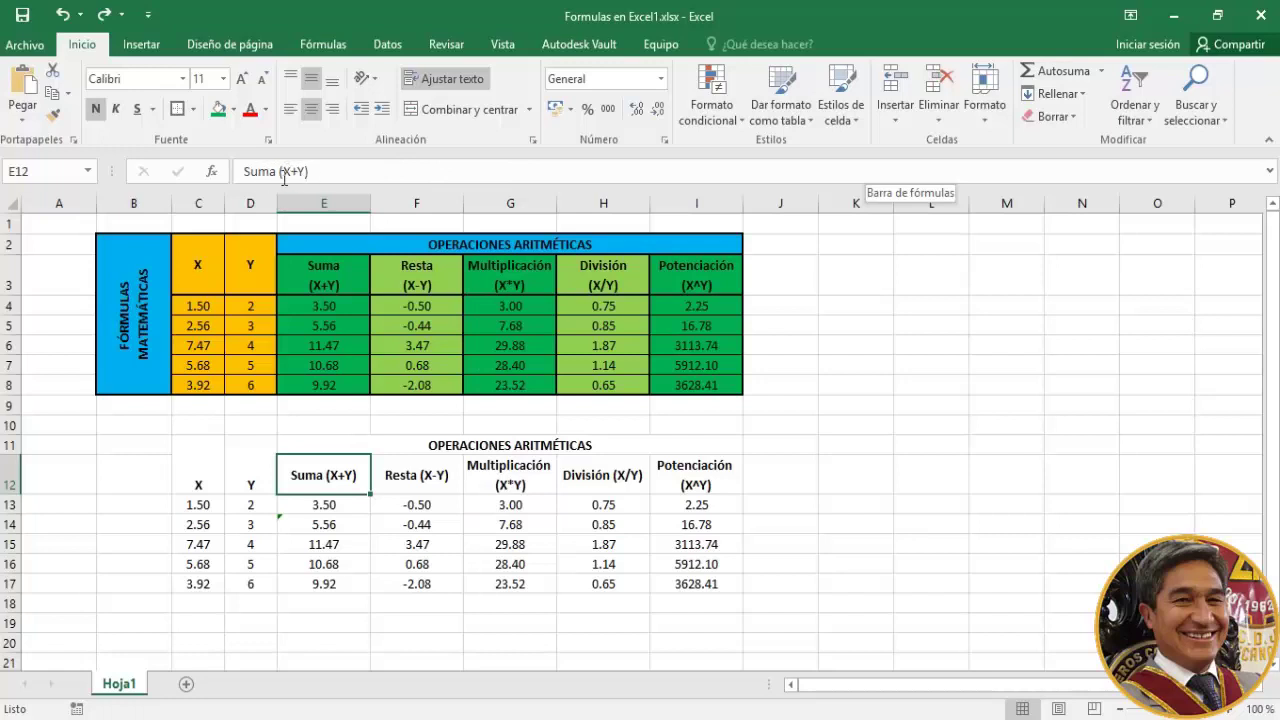
Break the E12 header into 'Suma' above '(X+Y)' using the formula bar
{"action": "left_click", "coordinate": [1271, 172]}
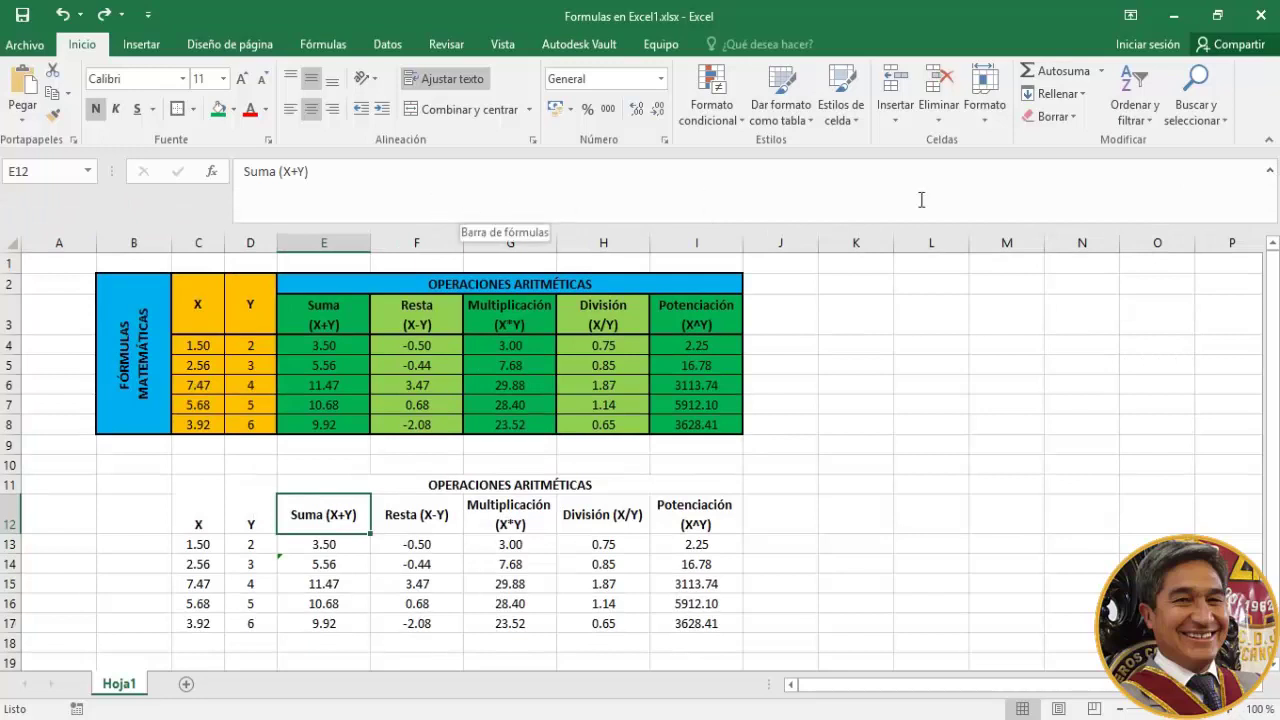
{"action": "left_click", "coordinate": [1271, 172]}
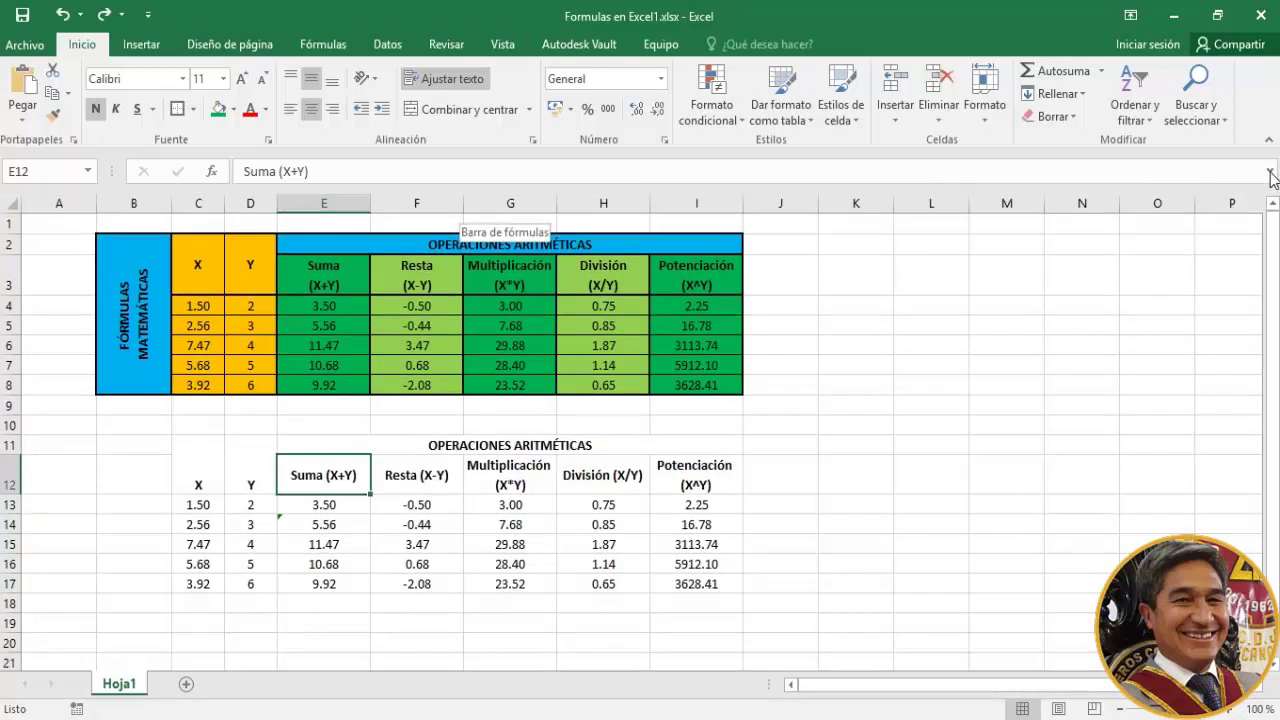
{"action": "left_click", "coordinate": [279, 172]}
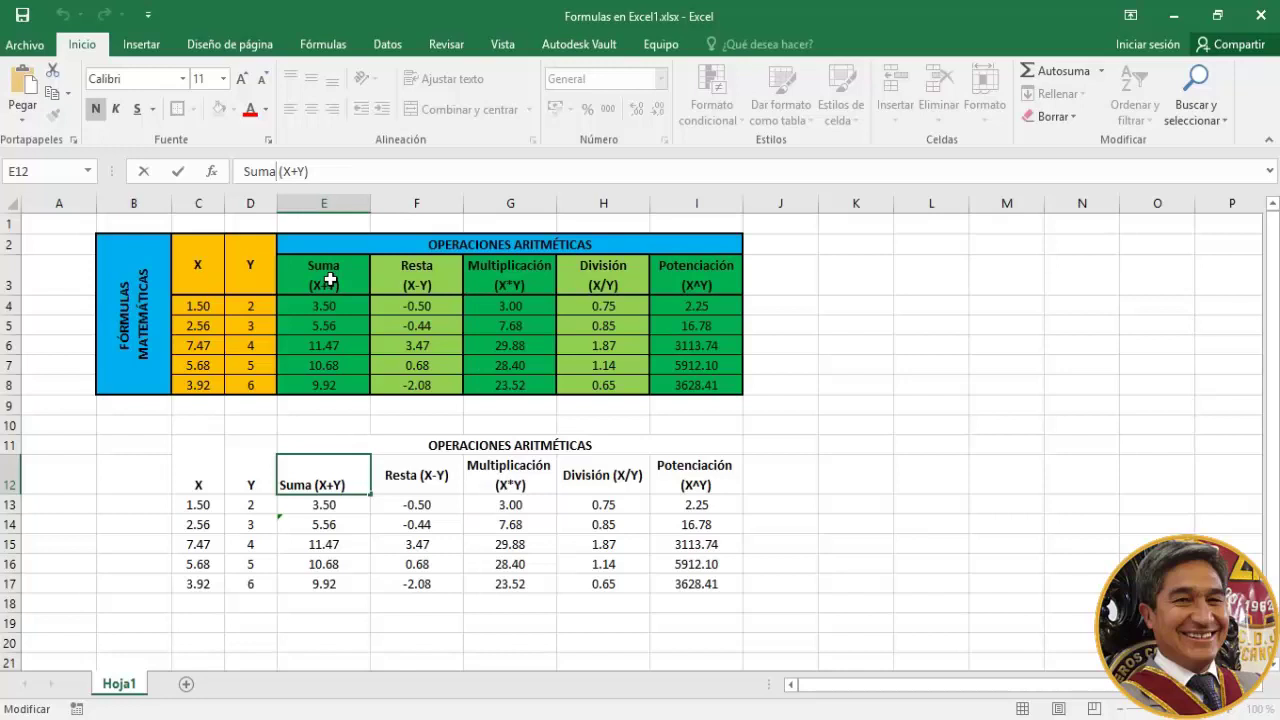
{"action": "key", "text": "alt"}
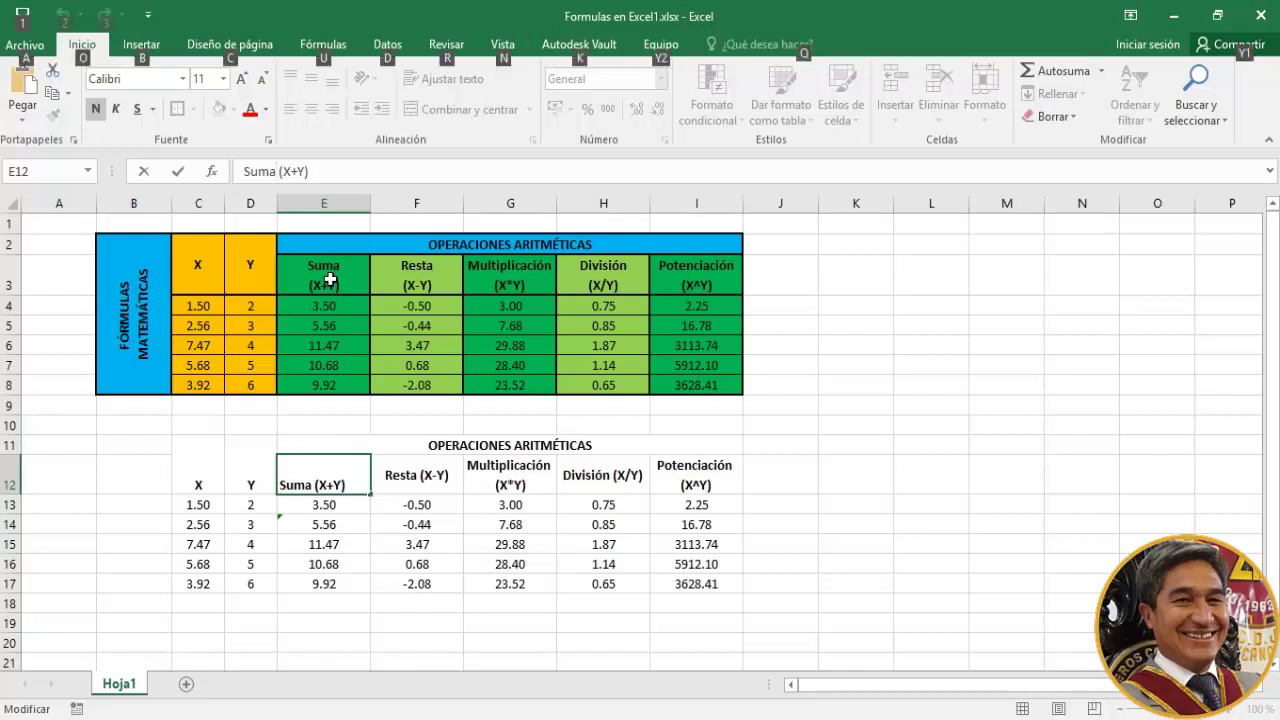
{"action": "key", "text": "BackSpace"}
{"action": "key", "text": "BackSpace"}
{"action": "key", "text": "BackSpace"}
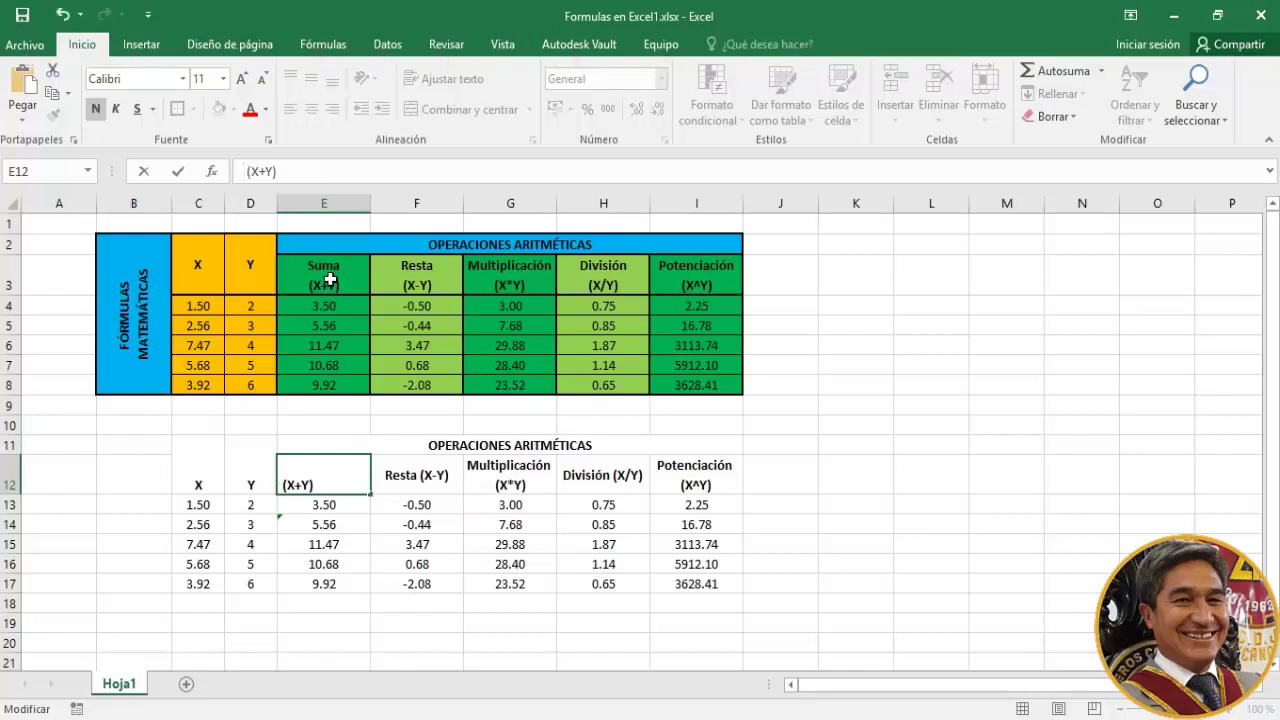
{"action": "left_click", "coordinate": [1270, 171]}
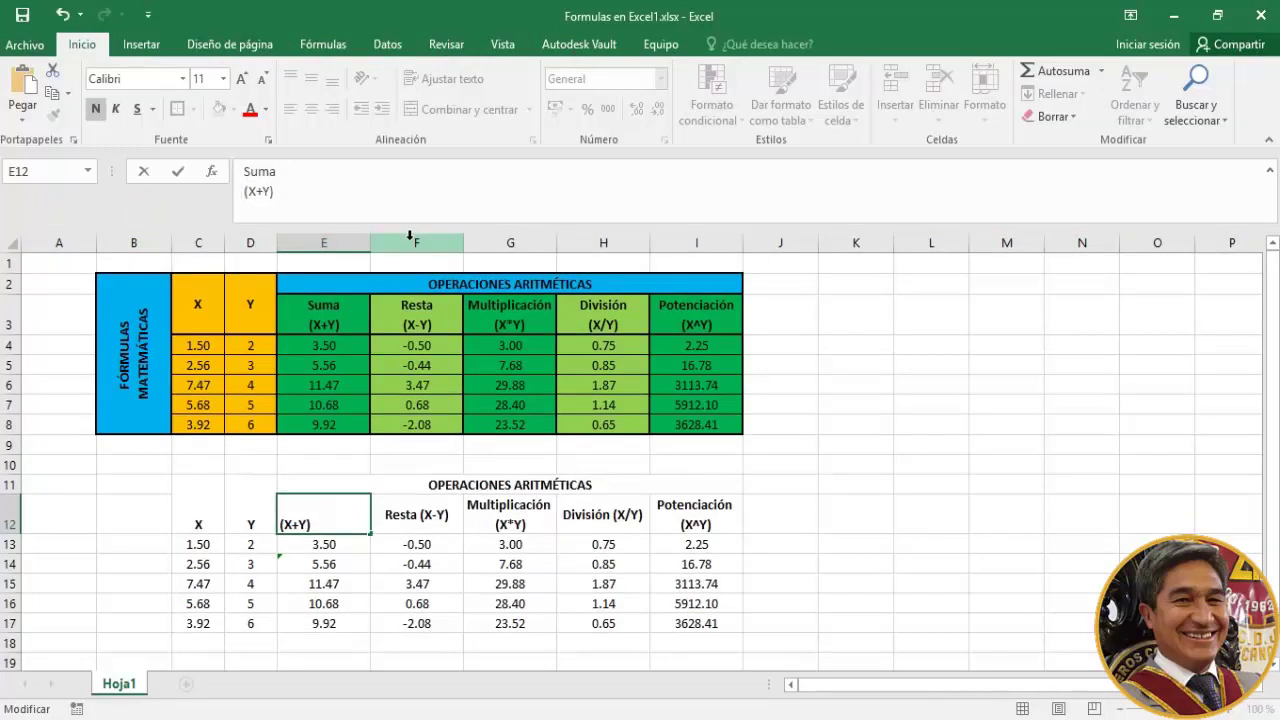
{"action": "key", "text": "Return"}
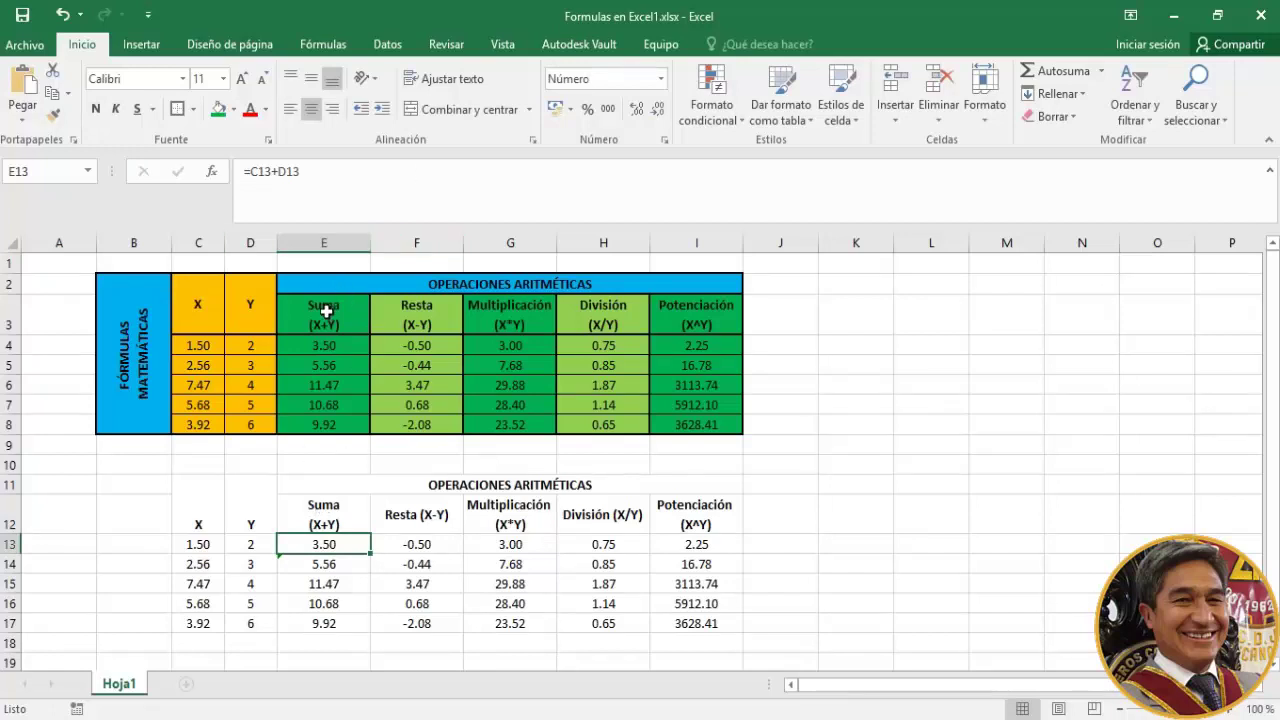
{"action": "left_click", "coordinate": [418, 511]}
Break the F12 header into 'Resta' above '(X-Y)'
{"action": "left_click", "coordinate": [277, 172]}
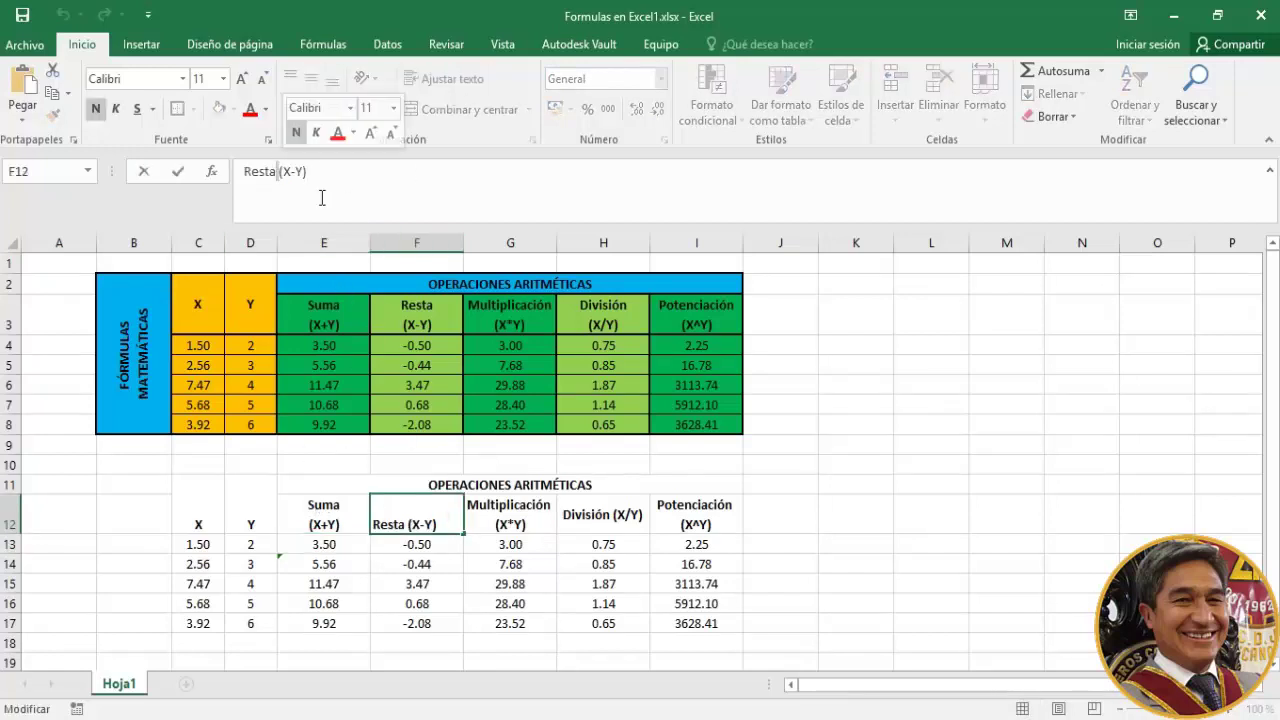
{"action": "key", "text": "Right"}
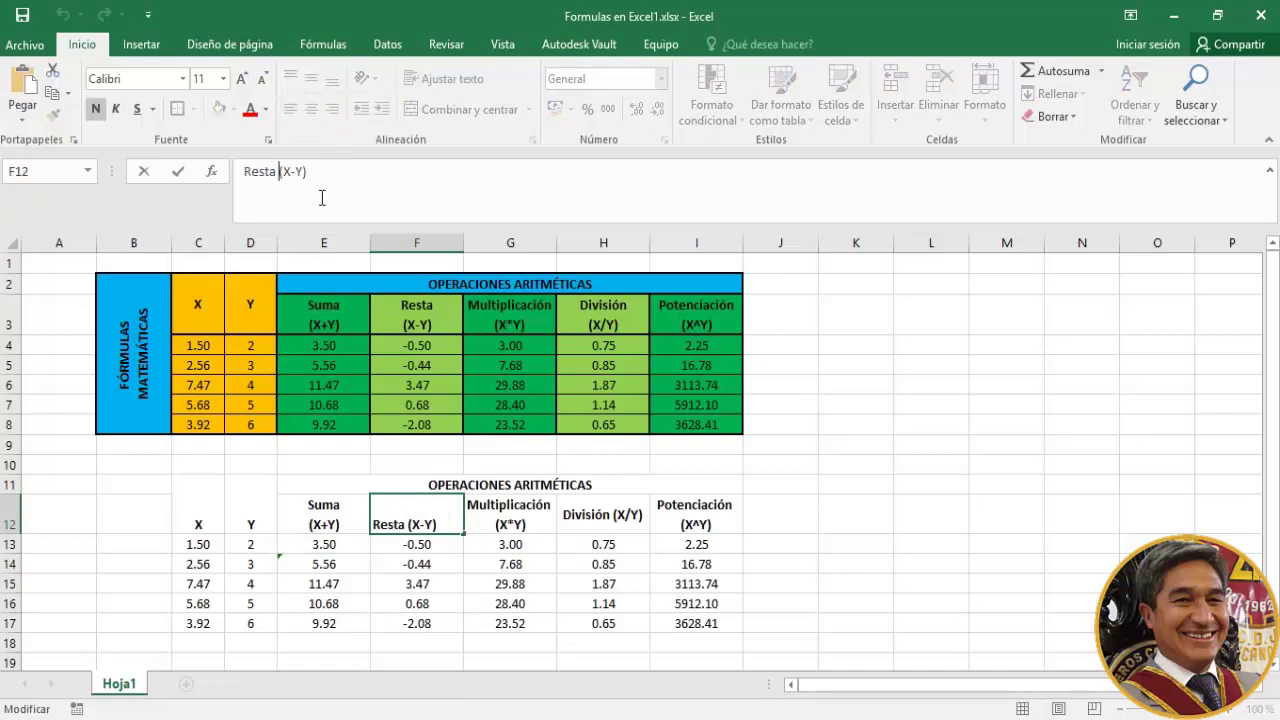
{"action": "key", "text": "BackSpace"}
{"action": "key", "text": "alt+Return"}
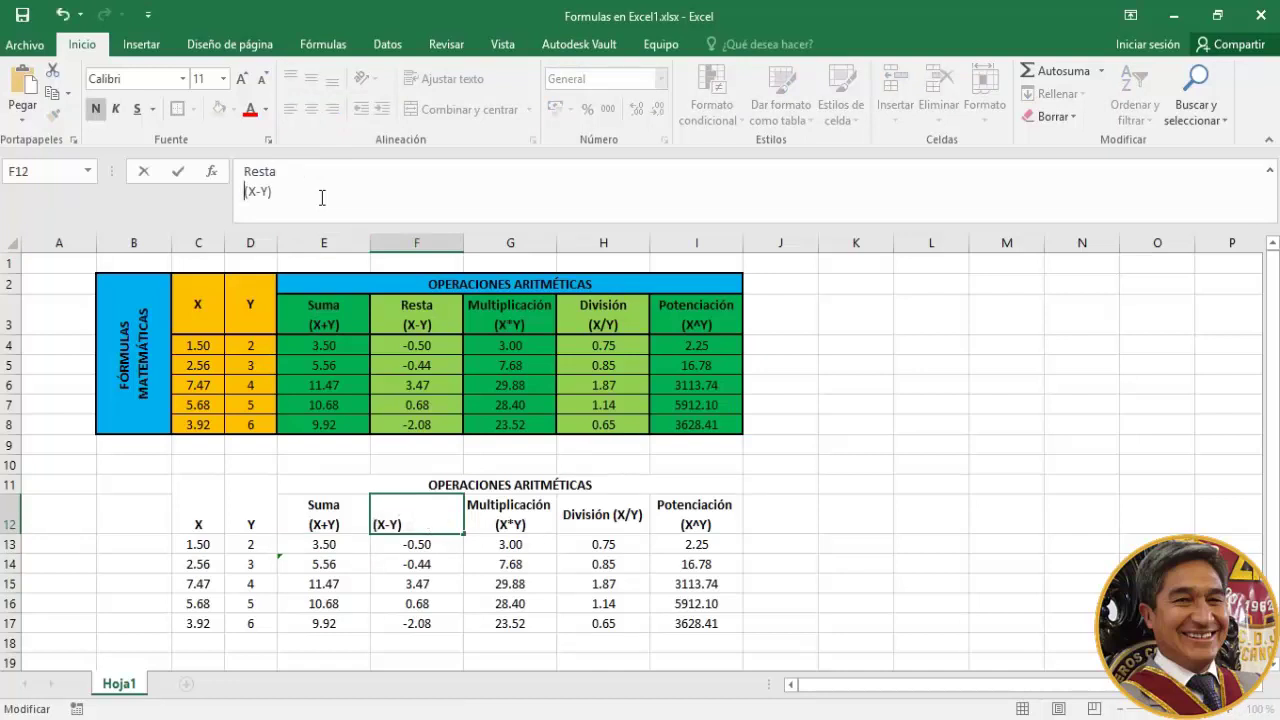
{"action": "key", "text": "Return"}
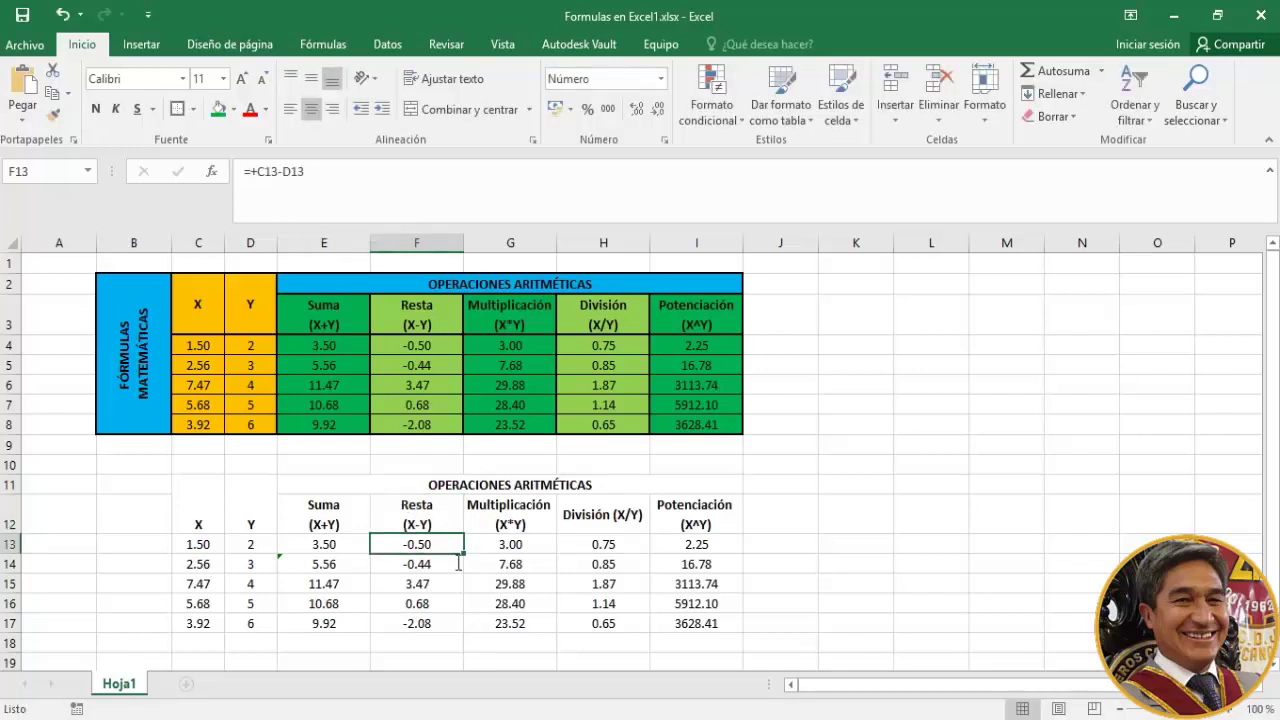
{"action": "left_click", "coordinate": [425, 525]}
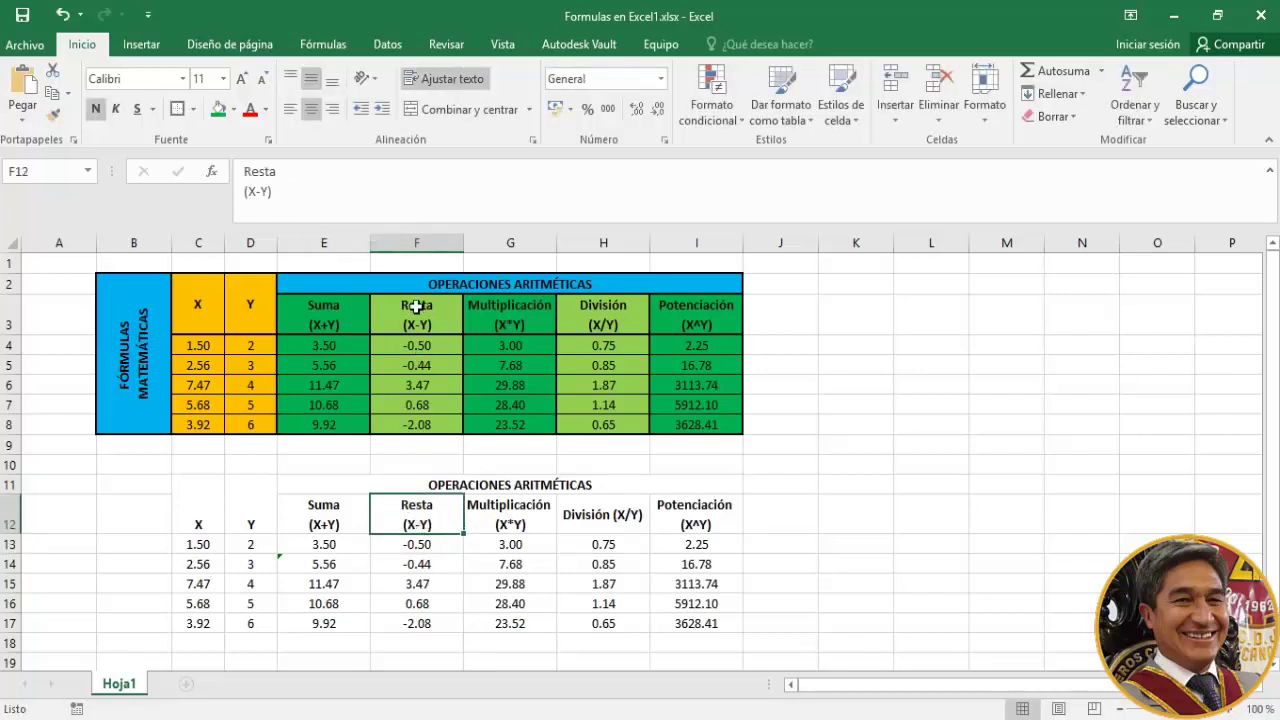
Break the G12 header into 'Multiplicación' above '(X*Y)', keeping column G's original width
{"action": "left_click", "coordinate": [536, 522]}
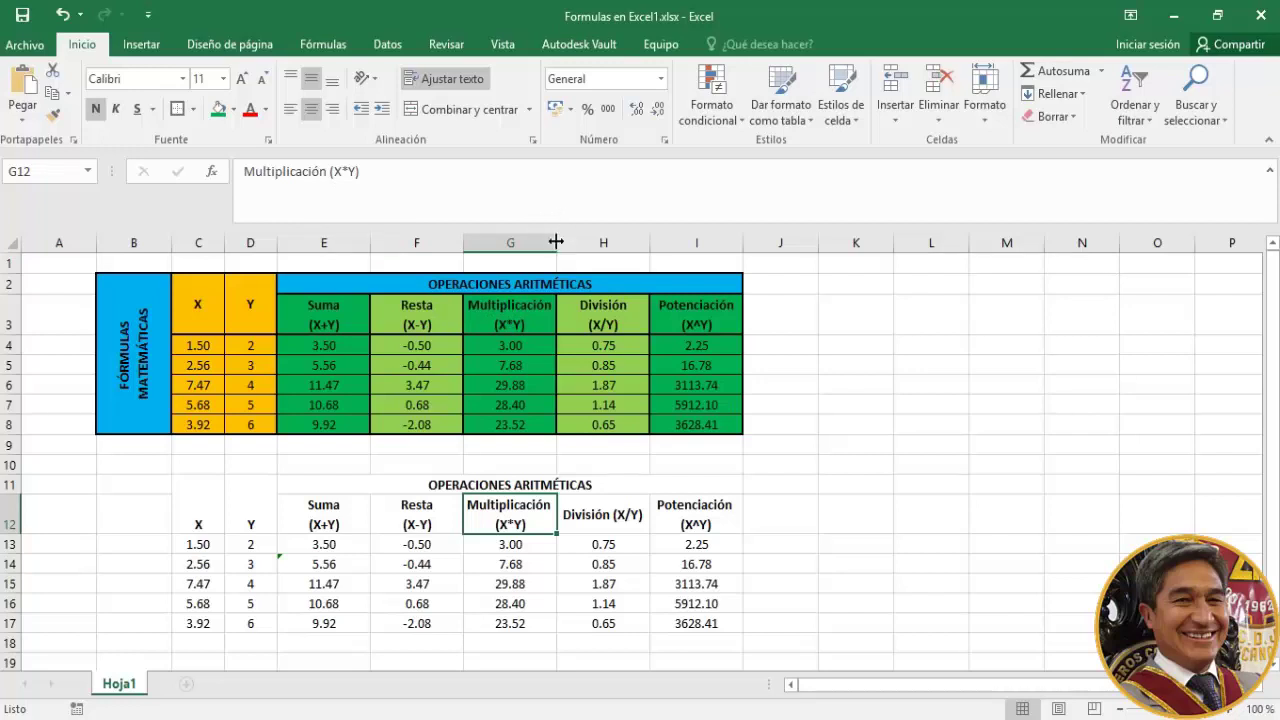
{"action": "mouse_move", "coordinate": [556, 242]}
{"action": "left_mouse_down"}
{"action": "mouse_move", "coordinate": [700, 242]}
{"action": "mouse_move", "coordinate": [652, 242]}
{"action": "left_mouse_up"}
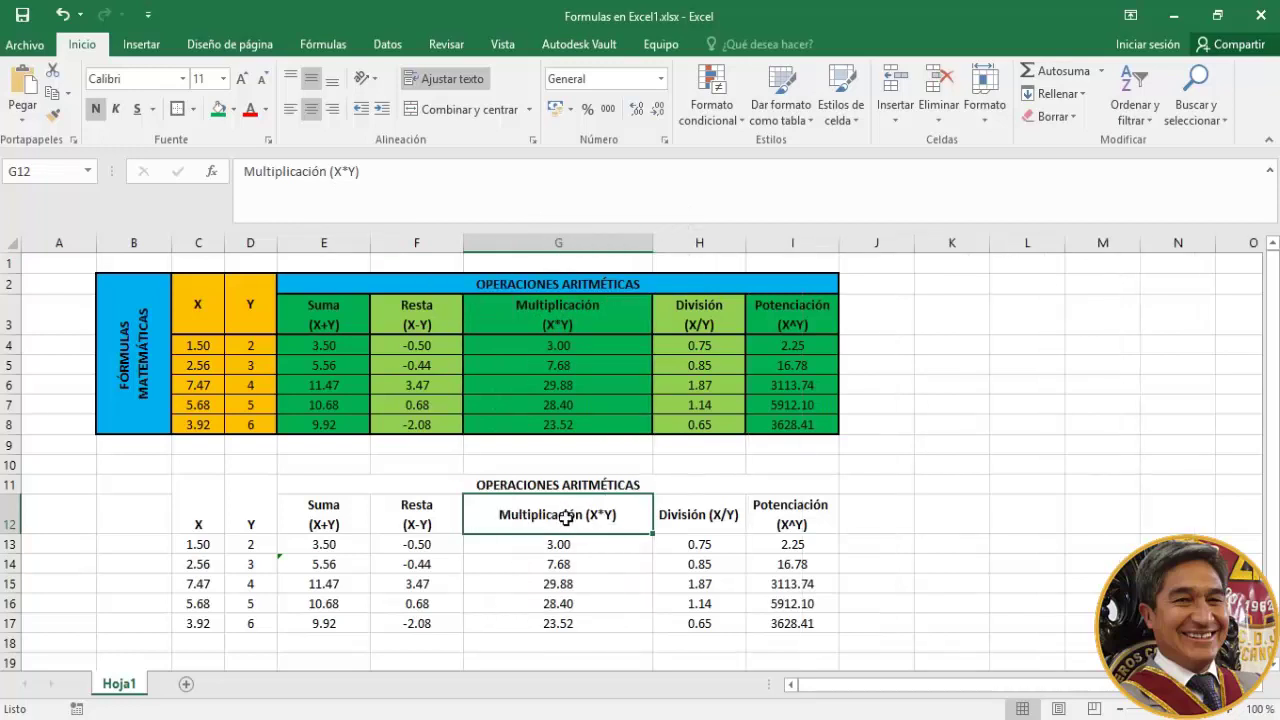
{"action": "key", "text": "ctrl+z"}
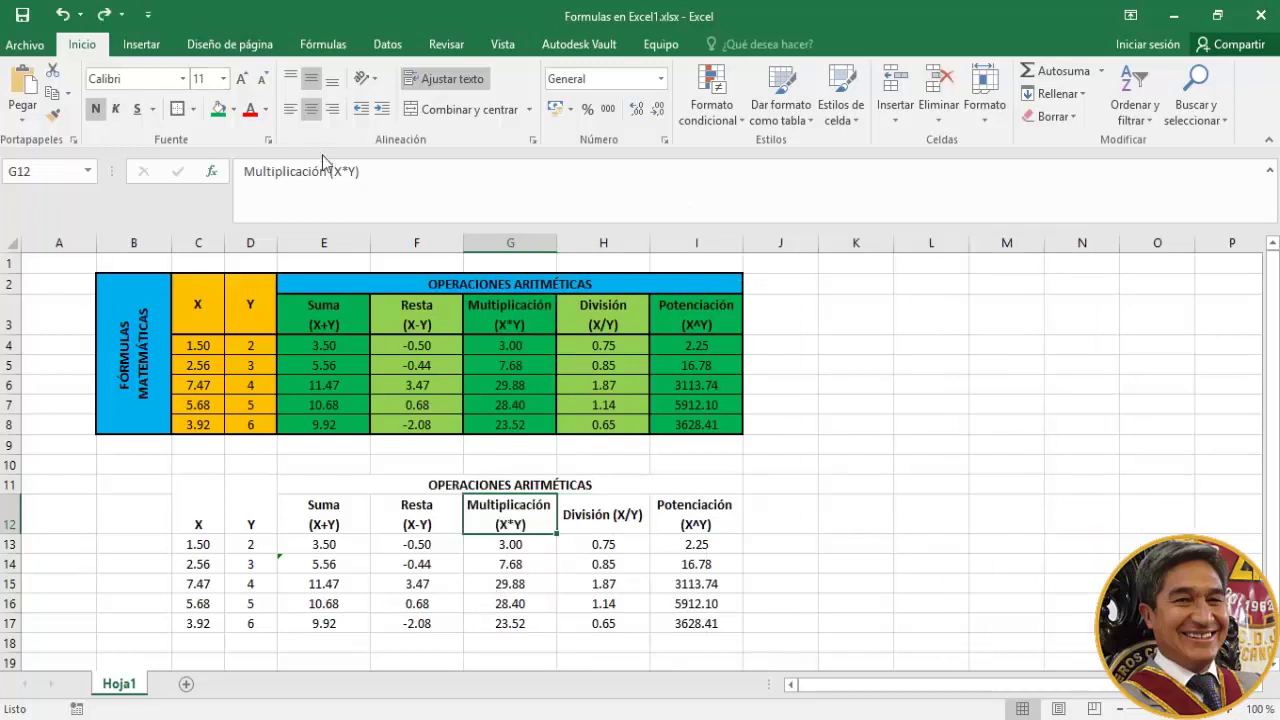
{"action": "left_click", "coordinate": [329, 172]}
{"action": "key", "text": "BackSpace"}
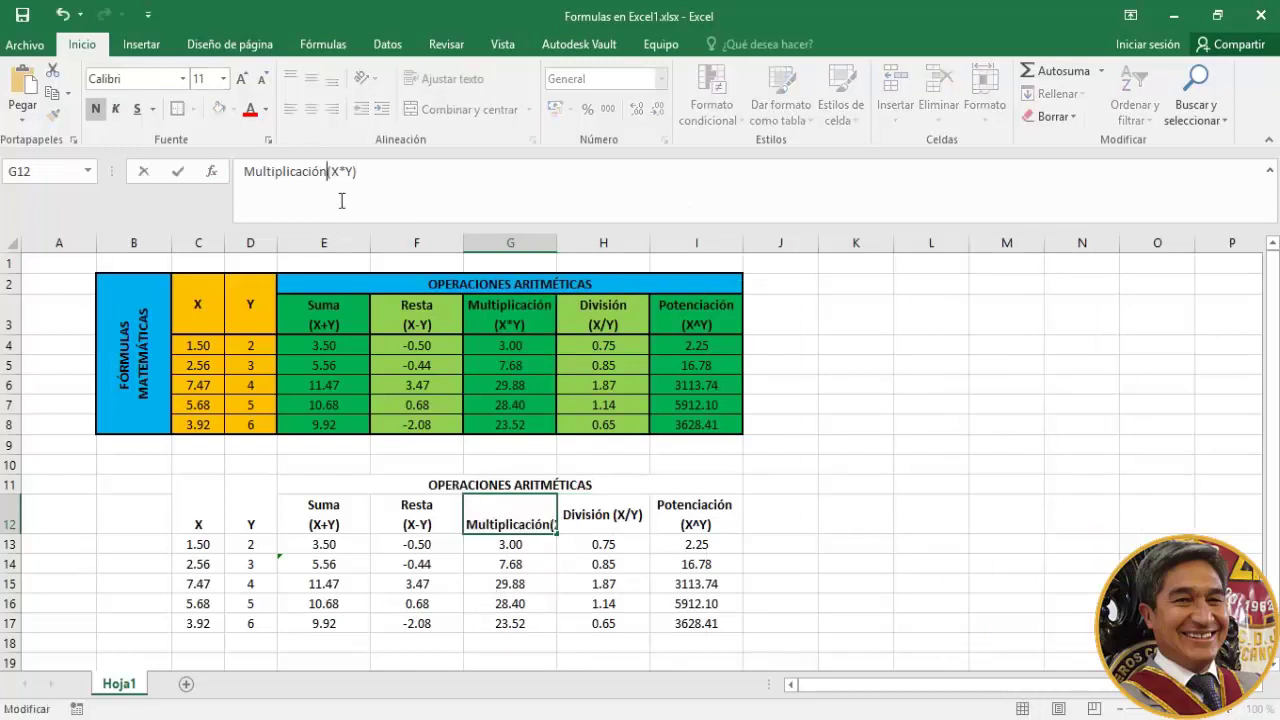
{"action": "key", "text": "alt+Return"}
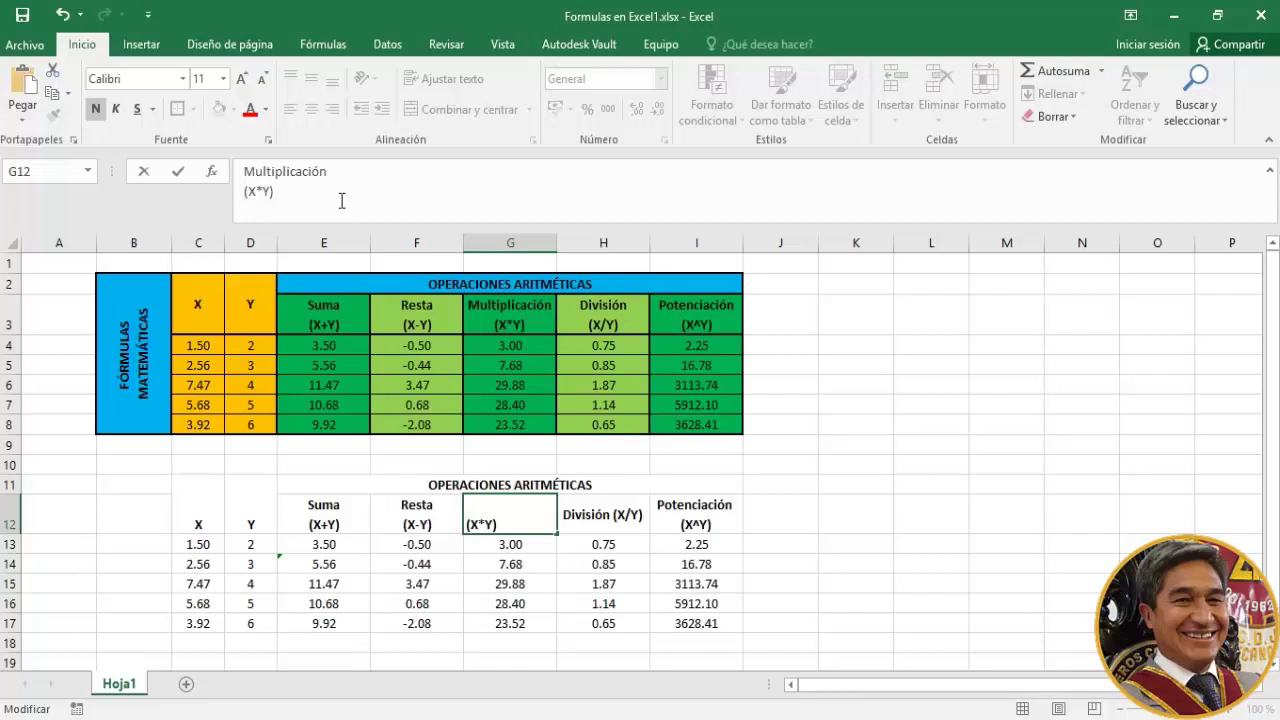
{"action": "key", "text": "Return"}
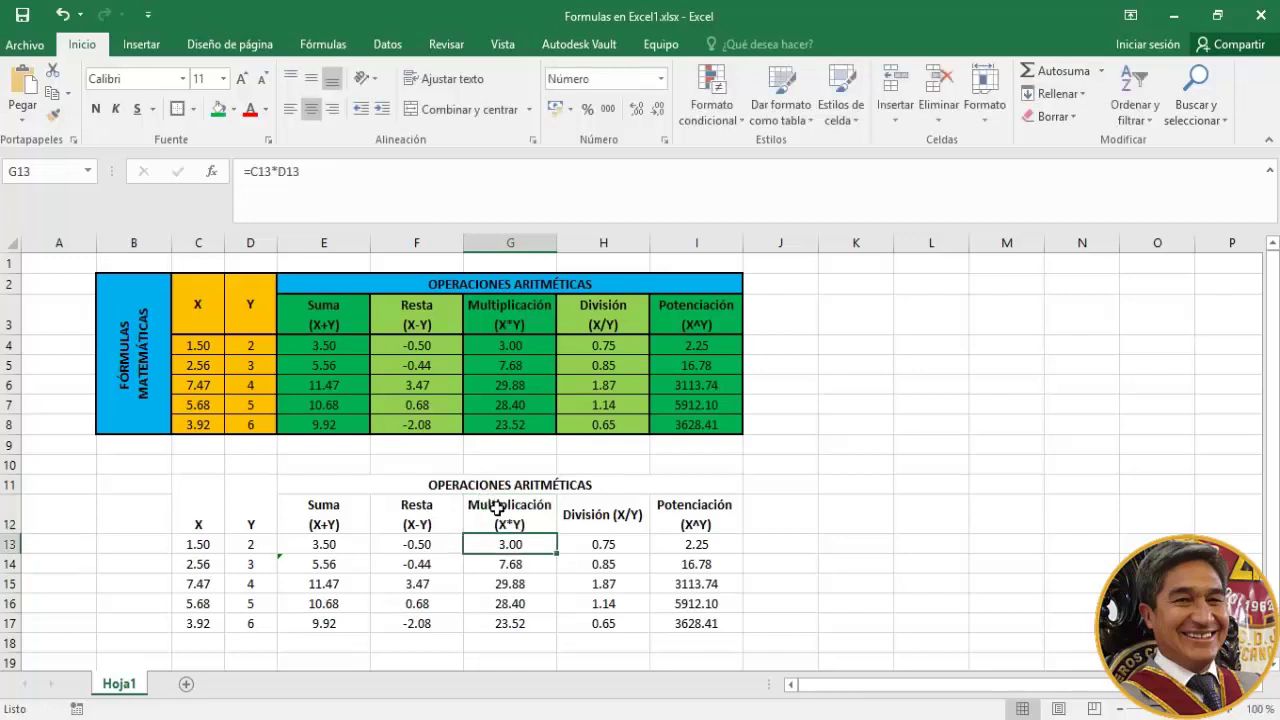
{"action": "left_click", "coordinate": [492, 510]}
Restore column G's width and break the H12 header into 'División' above '(X/Y)'
{"action": "left_click_drag", "start_coordinate": [560, 244], "coordinate": [656, 245]}
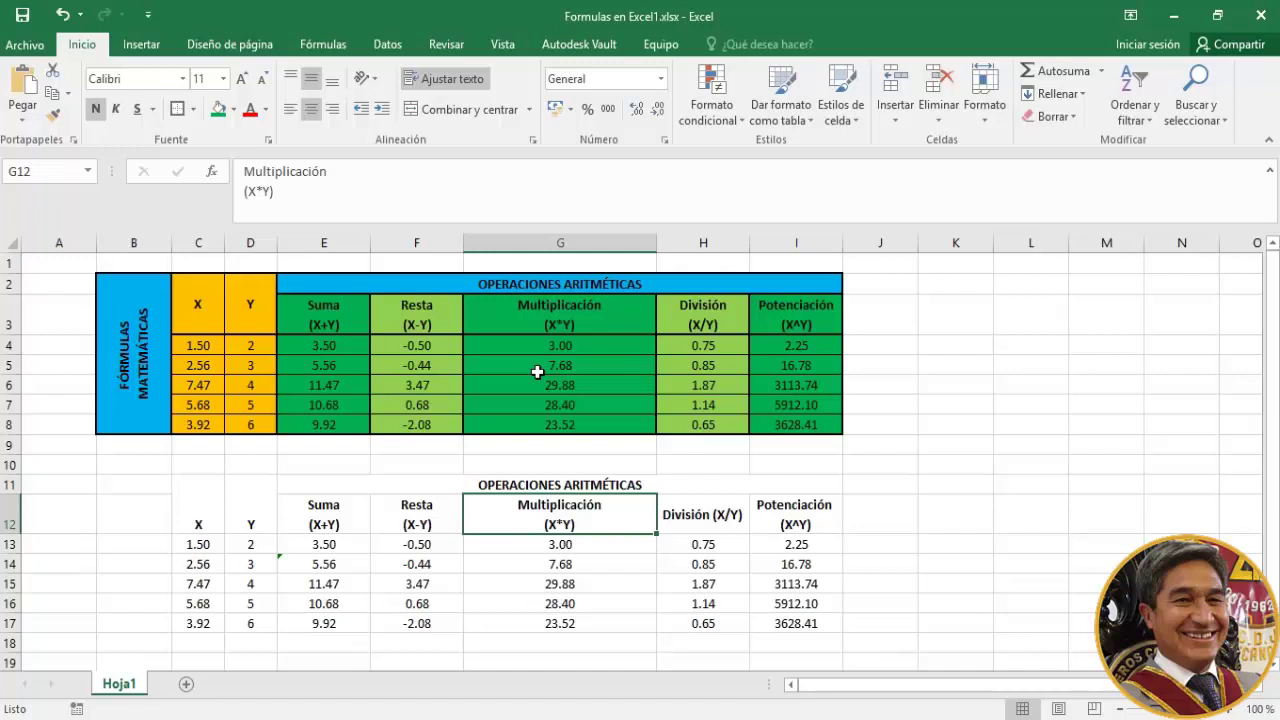
{"action": "key", "text": "ctrl+z"}
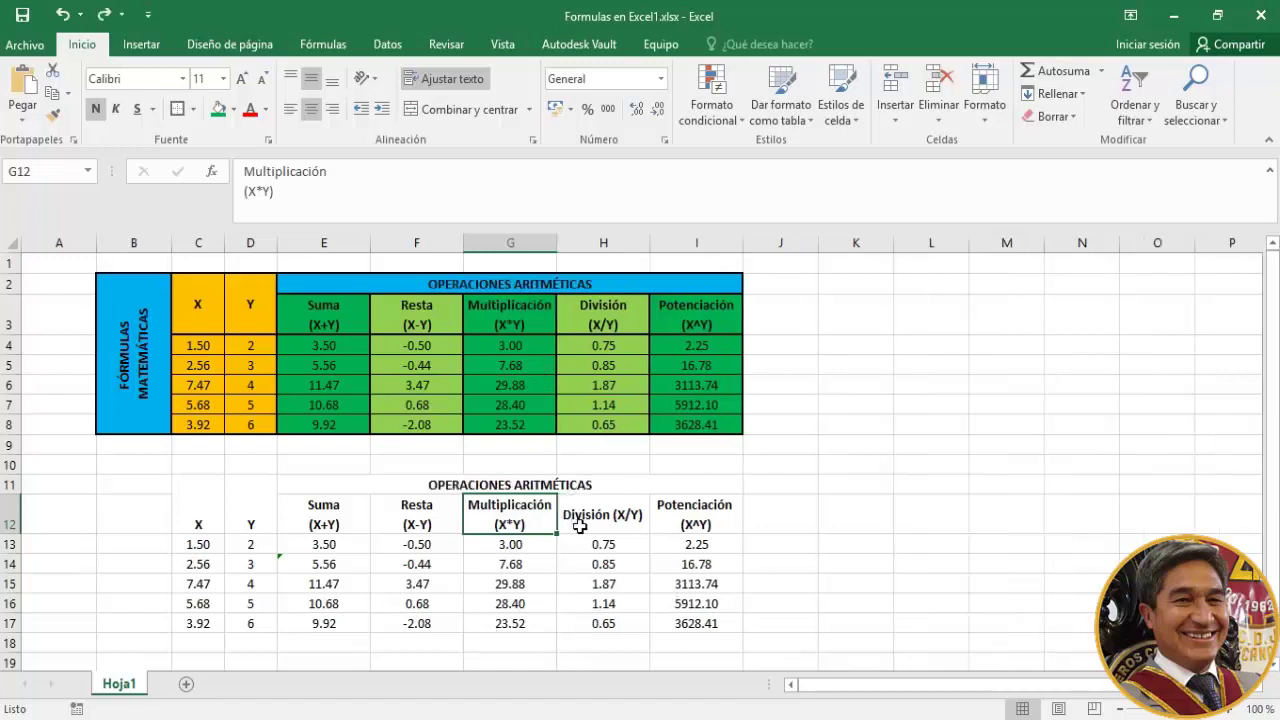
{"action": "left_click", "coordinate": [580, 522]}
{"action": "left_click", "coordinate": [297, 175]}
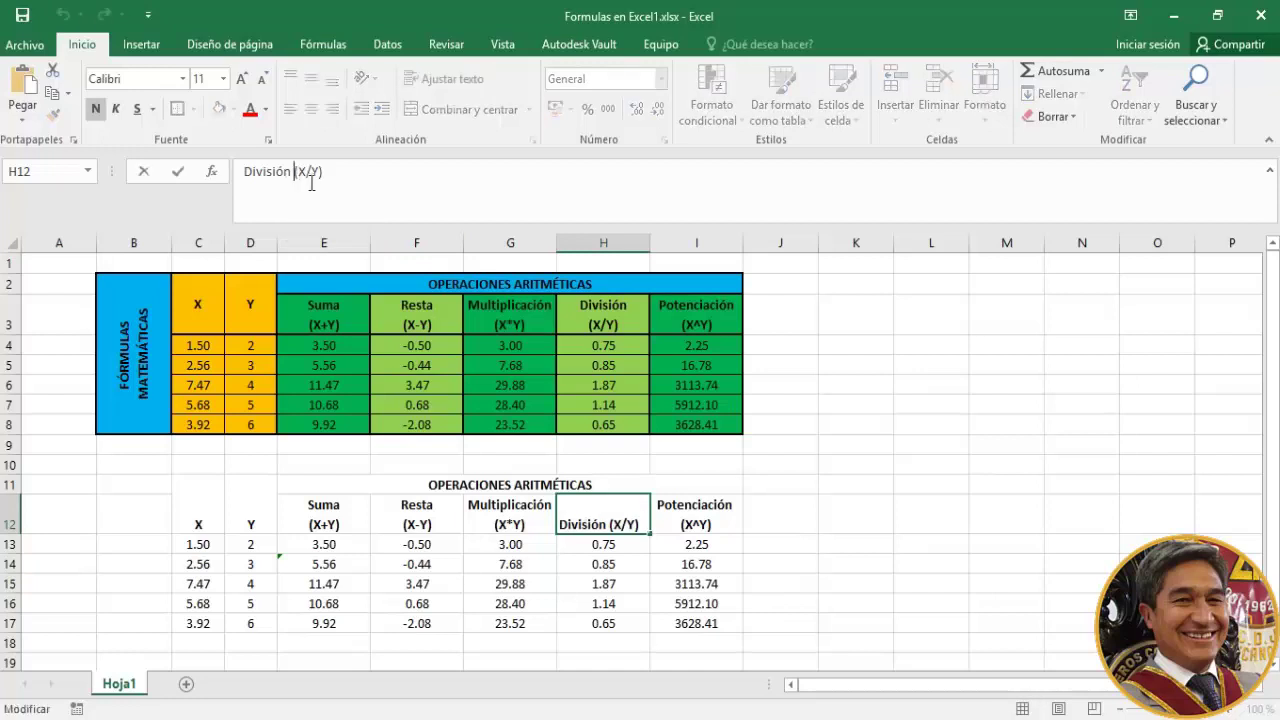
{"action": "key", "text": "BackSpace"}
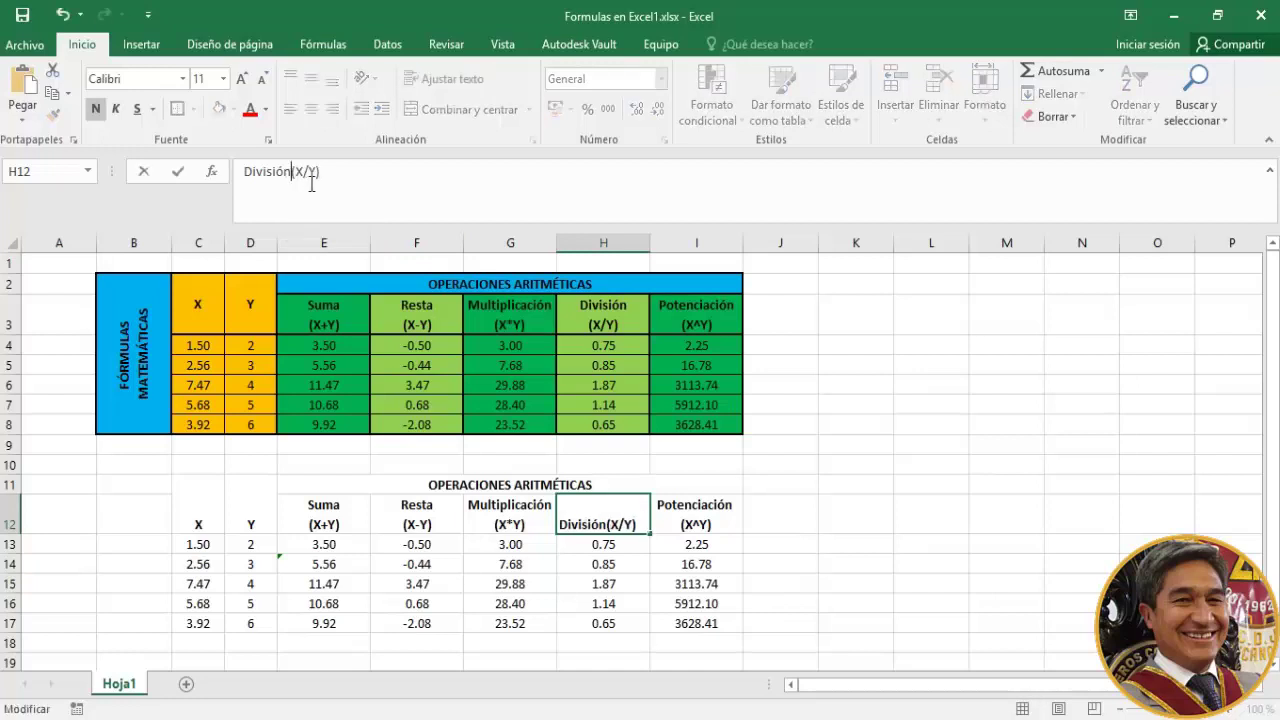
{"action": "key", "text": "alt+Return"}
{"action": "key", "text": "Return"}
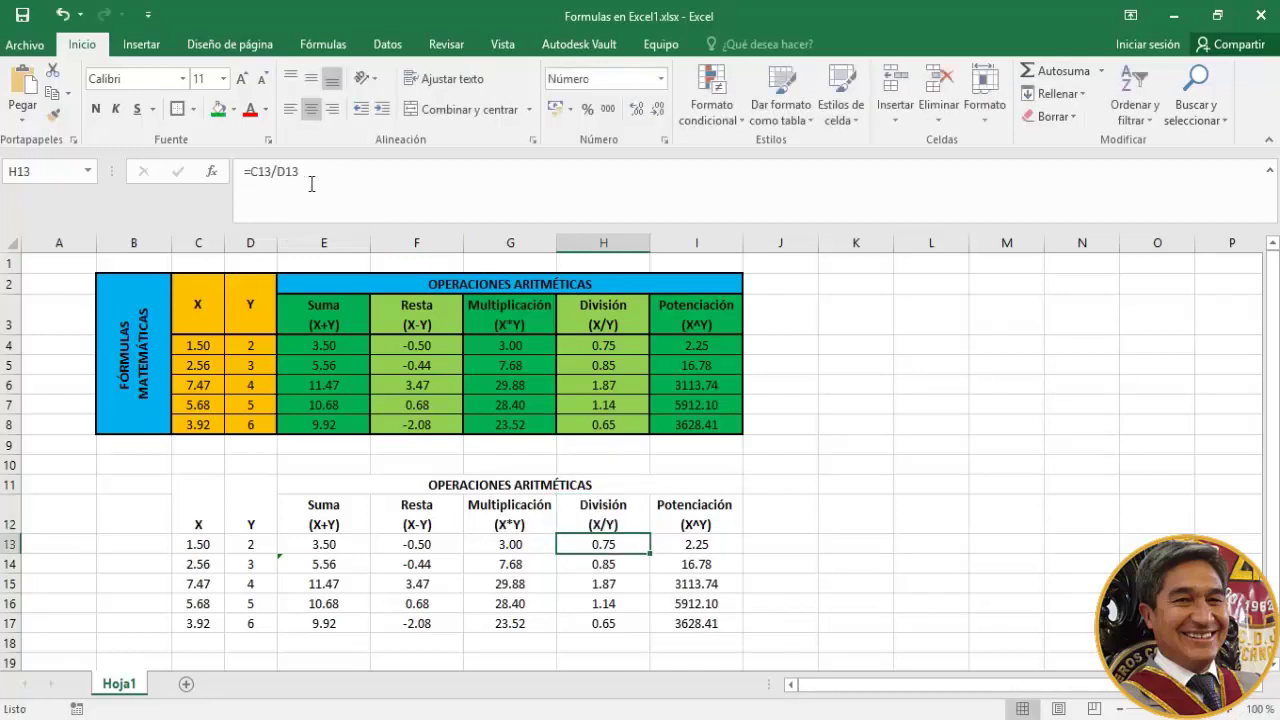
Break the I12 header into 'Potenciación' above '(X^Y)'
{"action": "left_click", "coordinate": [682, 518]}
{"action": "left_click", "coordinate": [350, 203]}
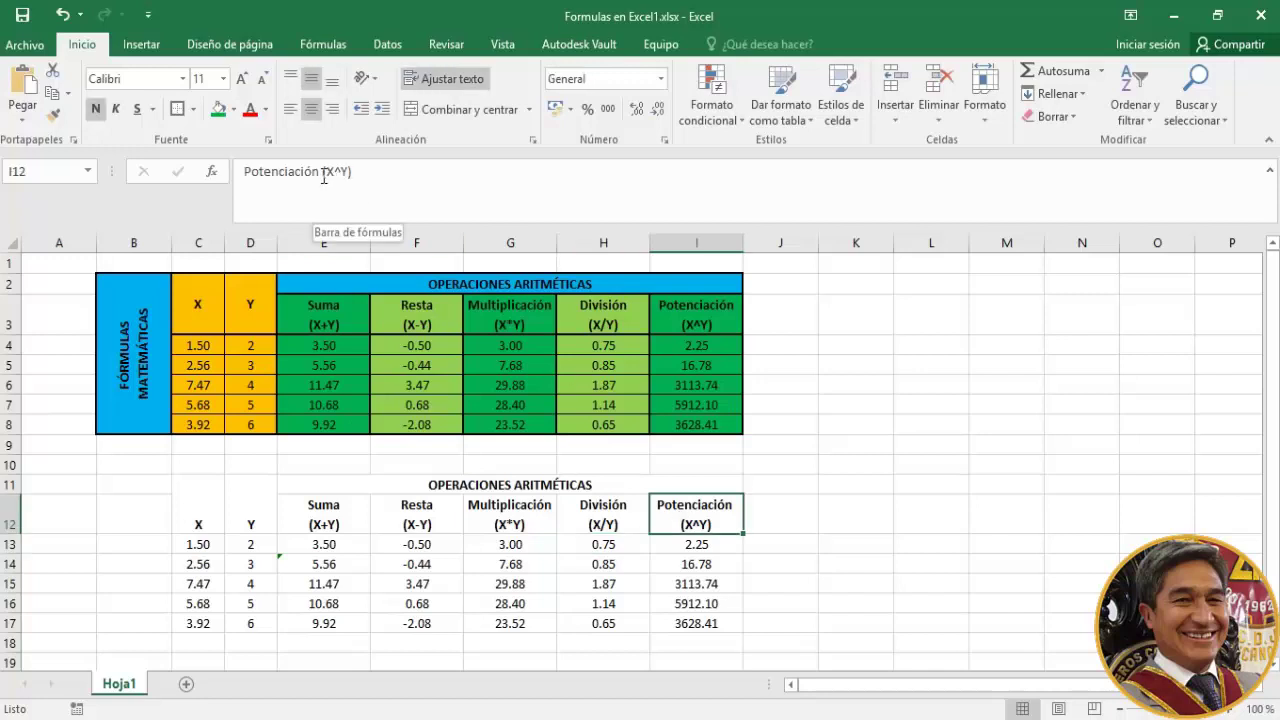
{"action": "key", "text": "BackSpace"}
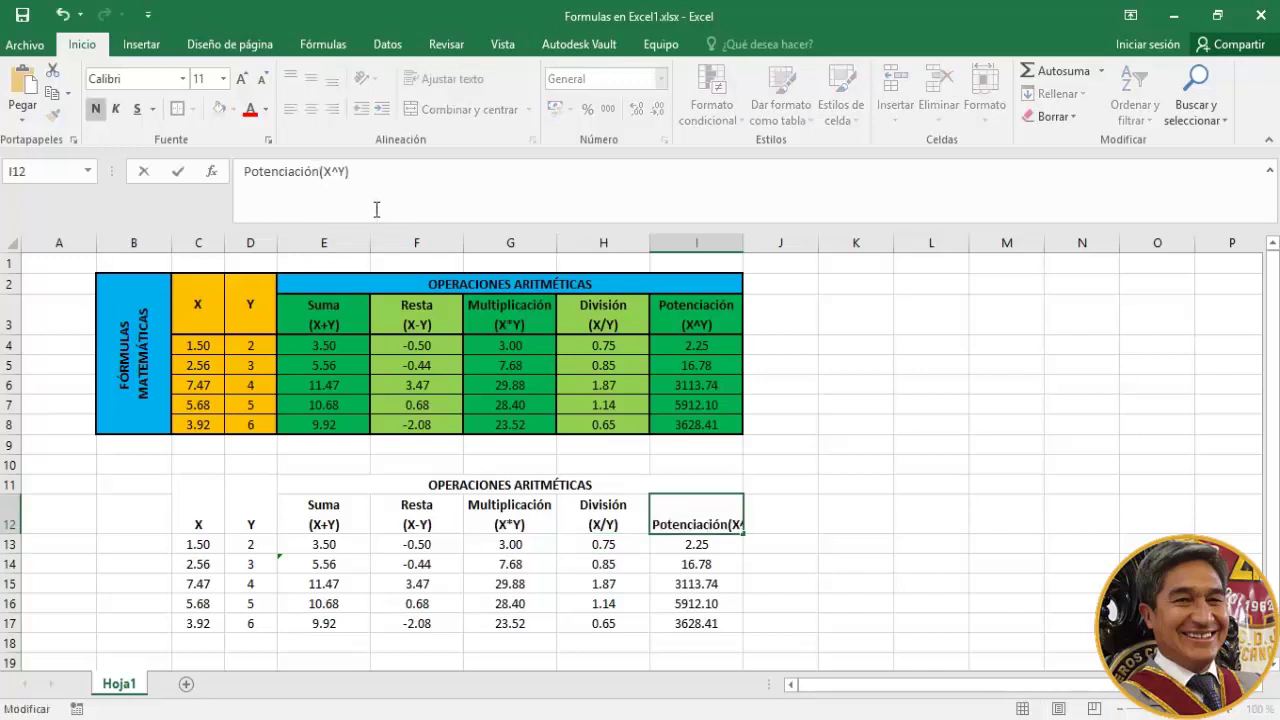
{"action": "key", "text": "alt+Return"}
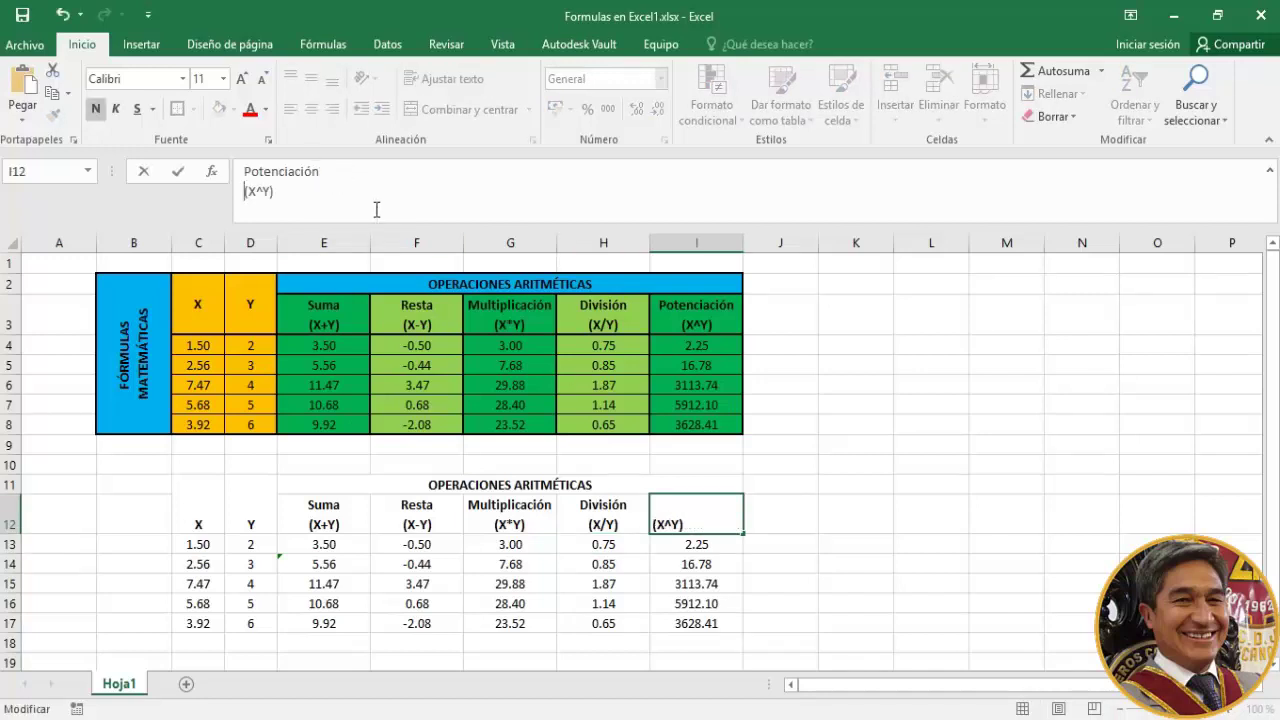
{"action": "key", "text": "Return"}
{"action": "key", "text": "Up"}
{"action": "key", "text": "Left"}
{"action": "key", "text": "Left"}
{"action": "key", "text": "Left"}
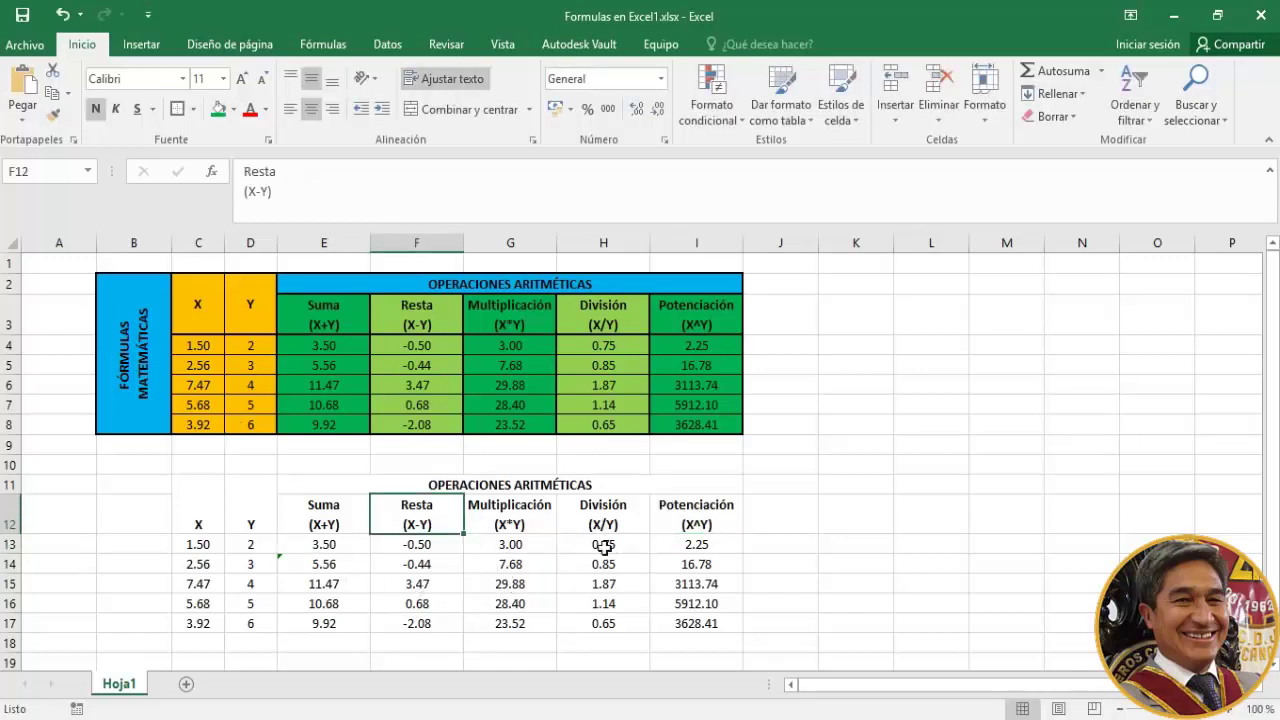
{"action": "left_click_drag", "start_coordinate": [203, 508], "coordinate": [237, 510]}
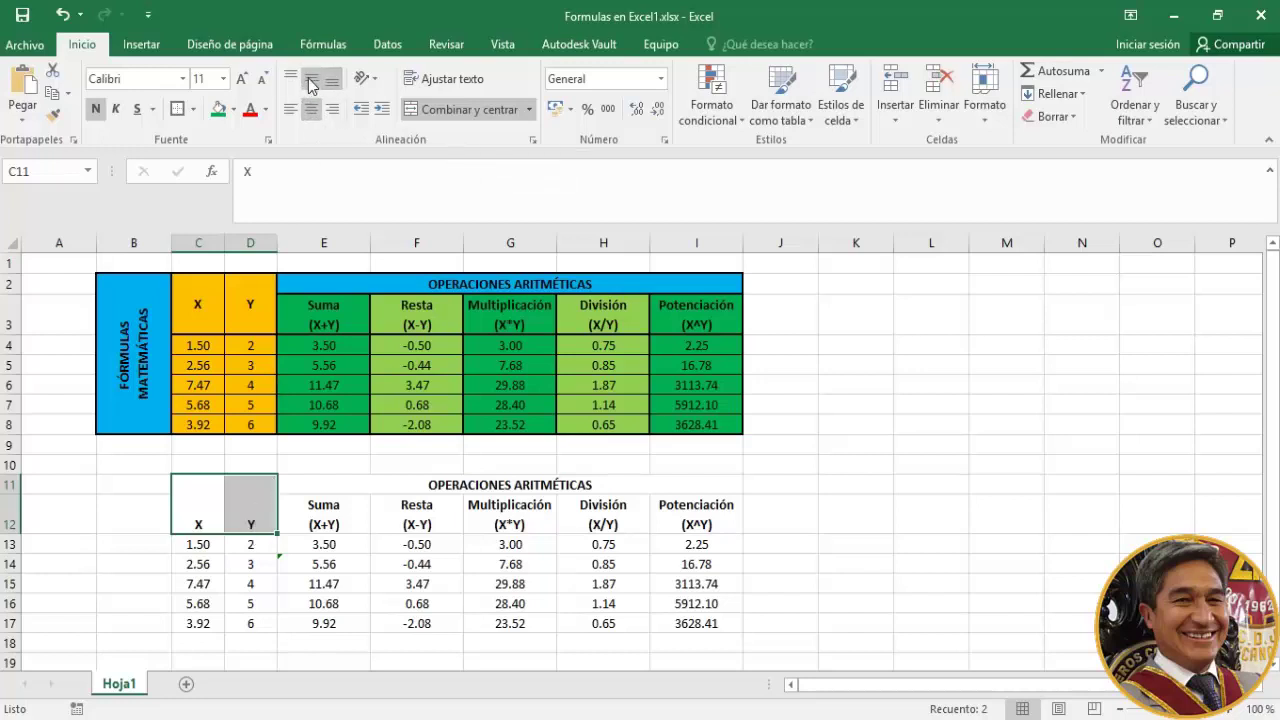
Vertically centre the X and Y headers in C11:D12
{"action": "left_click", "coordinate": [312, 80]}
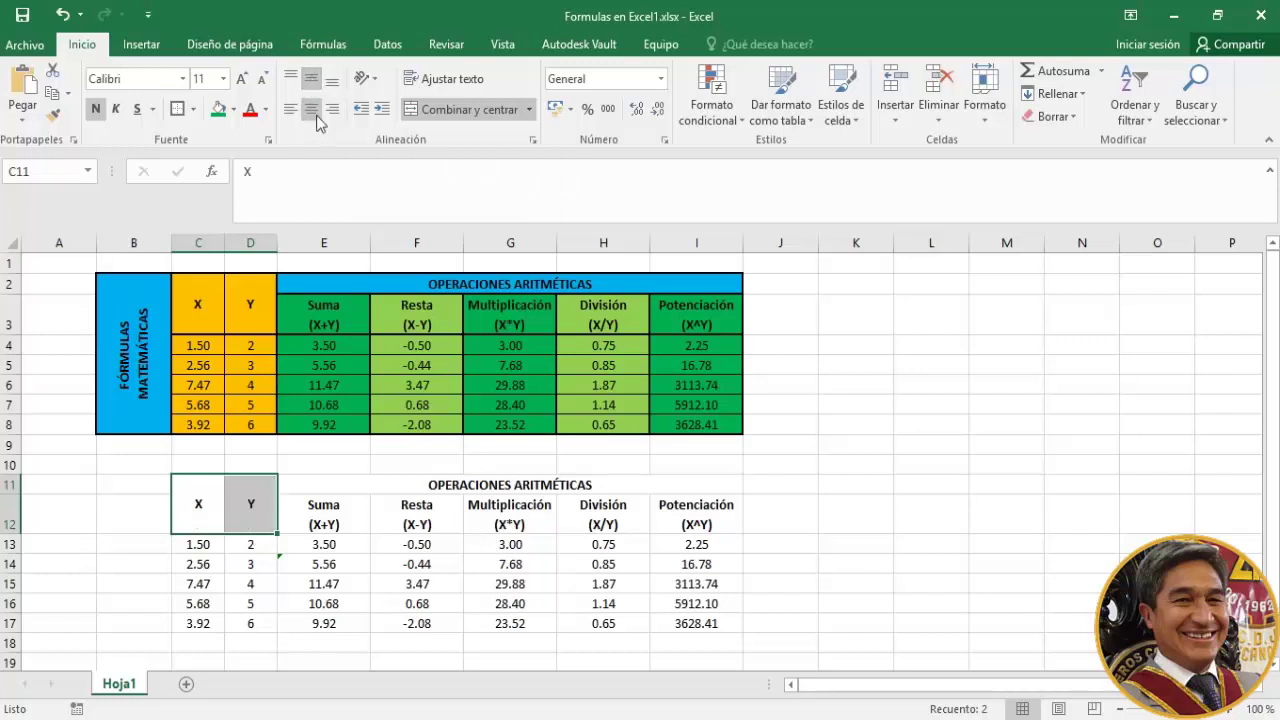
{"action": "left_click", "coordinate": [364, 521]}
{"action": "key", "text": "Right"}
{"action": "key", "text": "Right"}
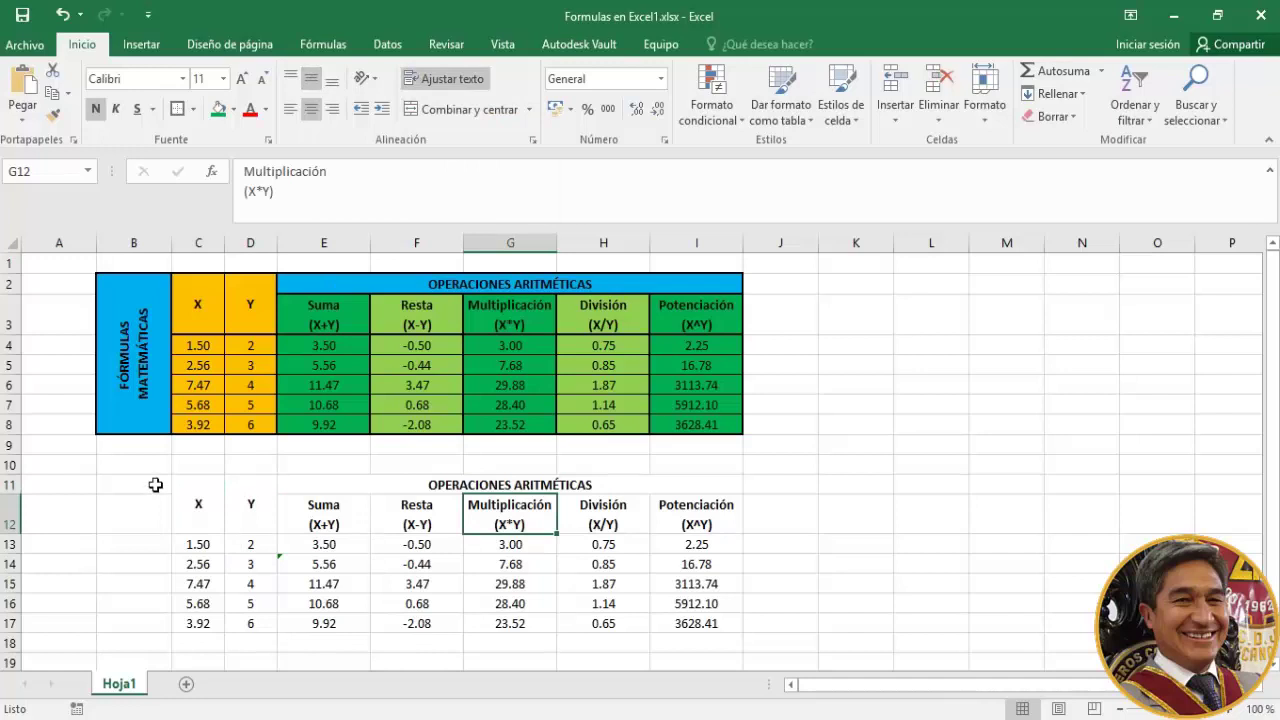
Merge B11:B17 and enter the label FÓRMULA MATEMÁTICA
{"action": "left_click_drag", "start_coordinate": [155, 485], "coordinate": [154, 615]}
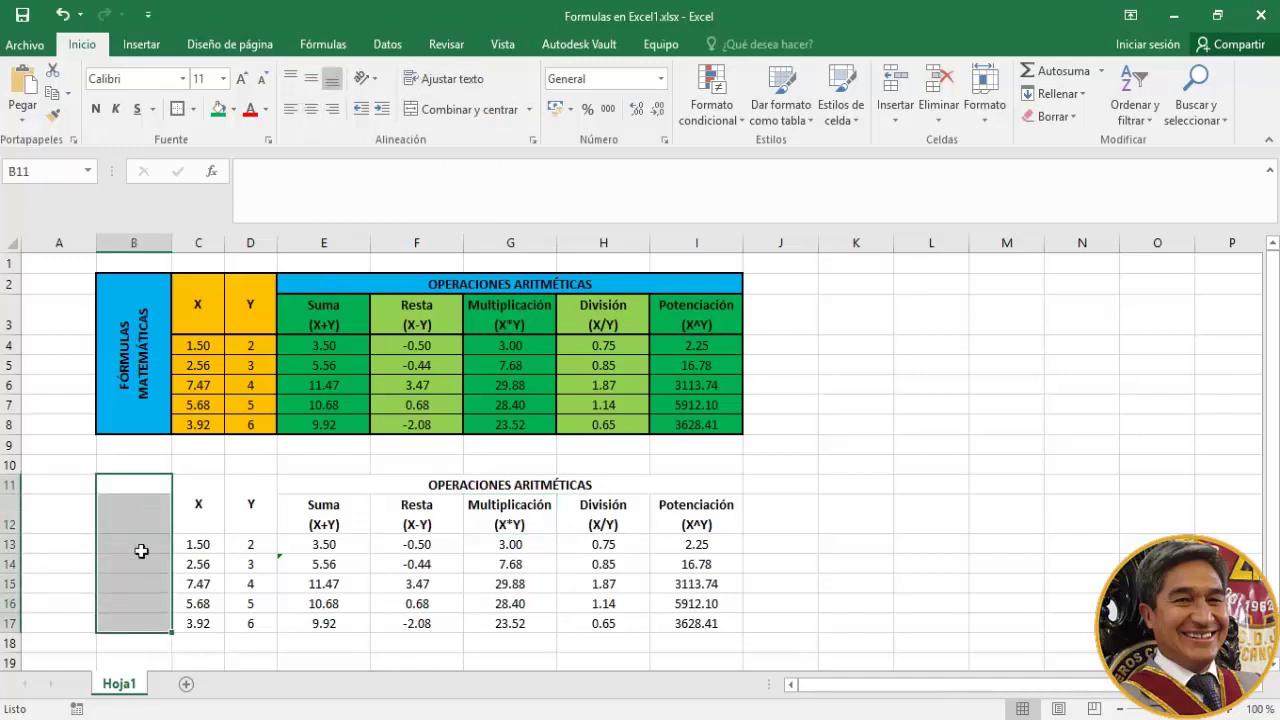
{"action": "left_click", "coordinate": [411, 112]}
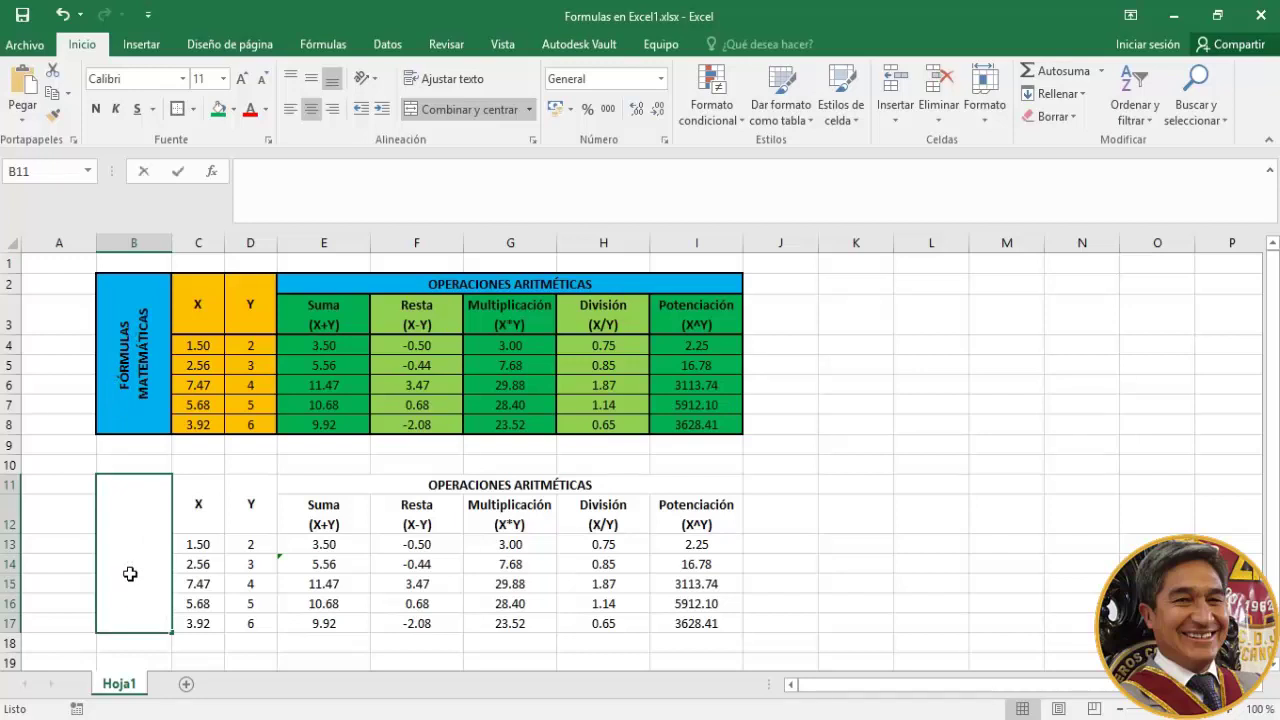
{"action": "type", "text": "FÓRMULA"}
{"action": "key", "text": "BackSpace"}
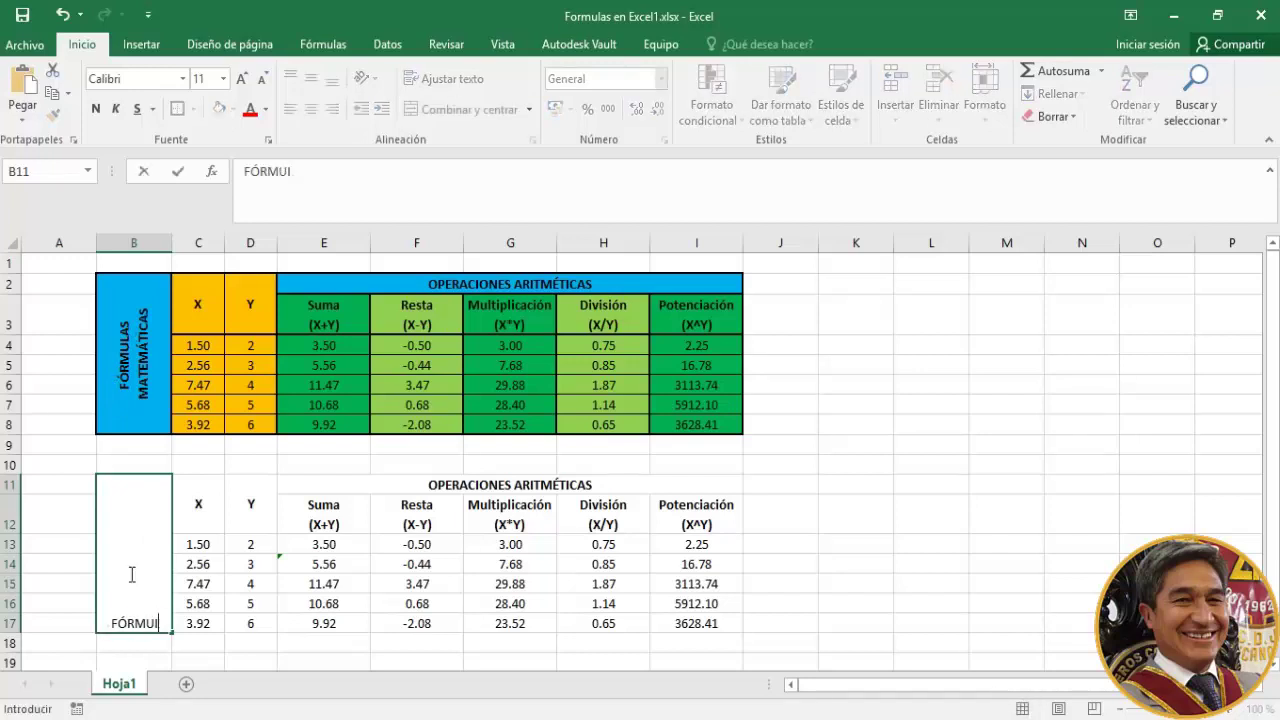
{"action": "type", "text": "A MATEMÁTICA"}
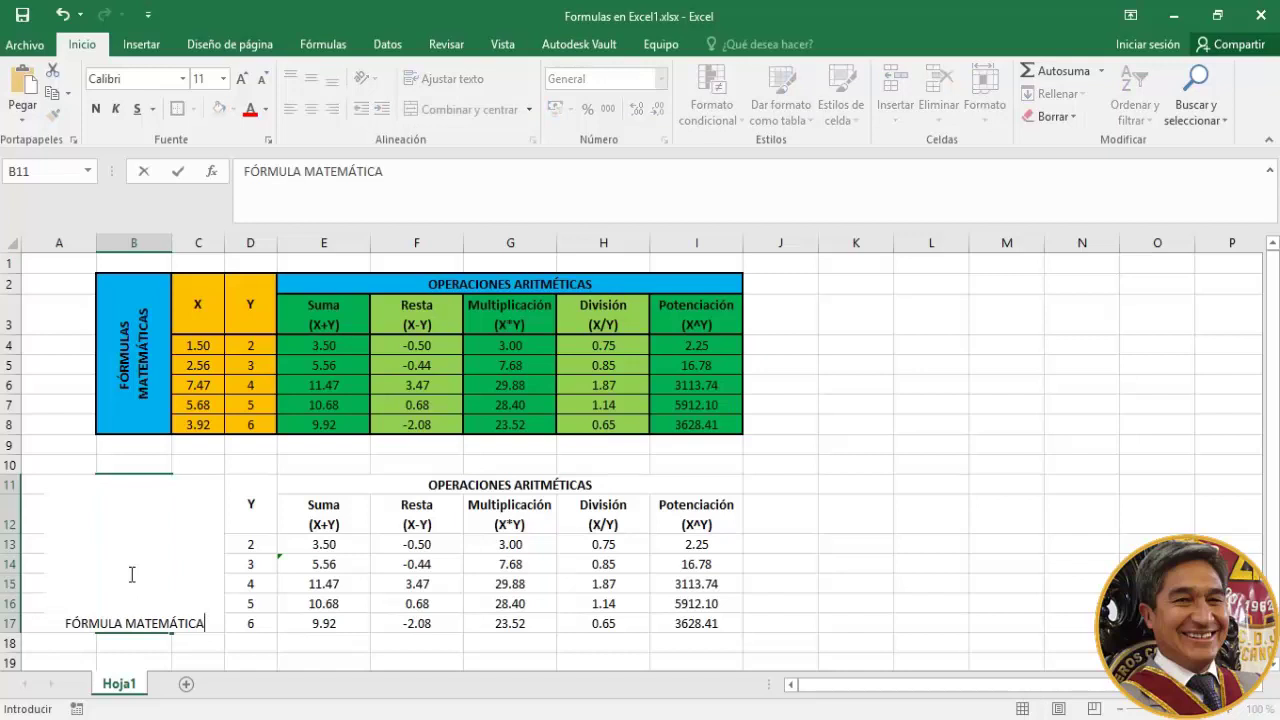
{"action": "key", "text": "Return"}
{"action": "left_click", "coordinate": [135, 612]}
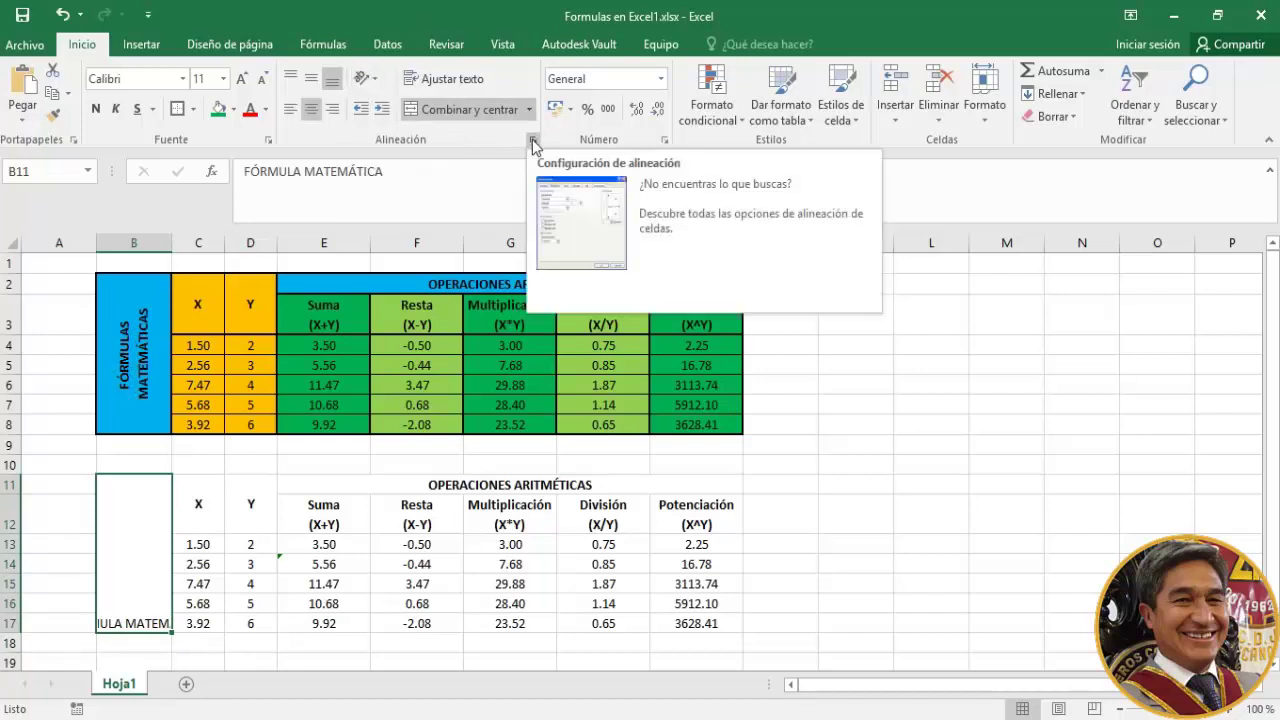
{"action": "left_click", "coordinate": [532, 143]}
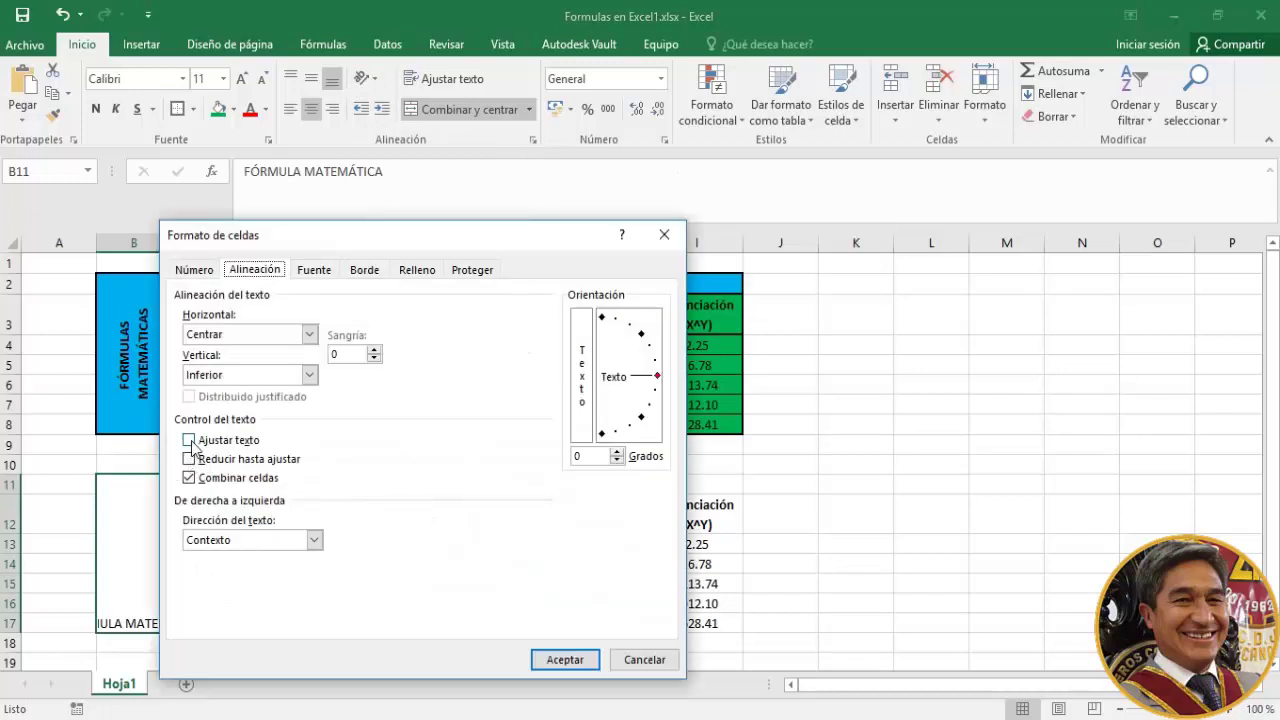
Give the label wrap text, vertical centre alignment and 90-degree orientation in Format Cells
{"action": "left_click", "coordinate": [190, 442]}
{"action": "left_click", "coordinate": [309, 375]}
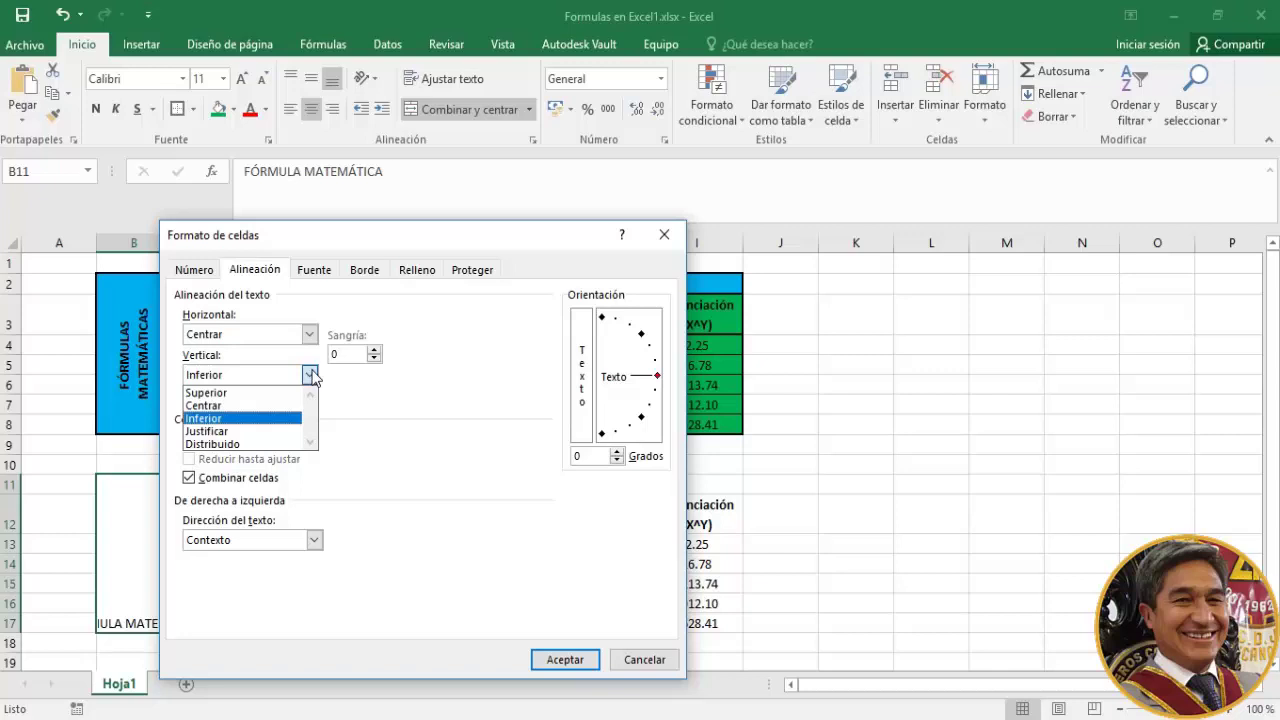
{"action": "left_click", "coordinate": [230, 405]}
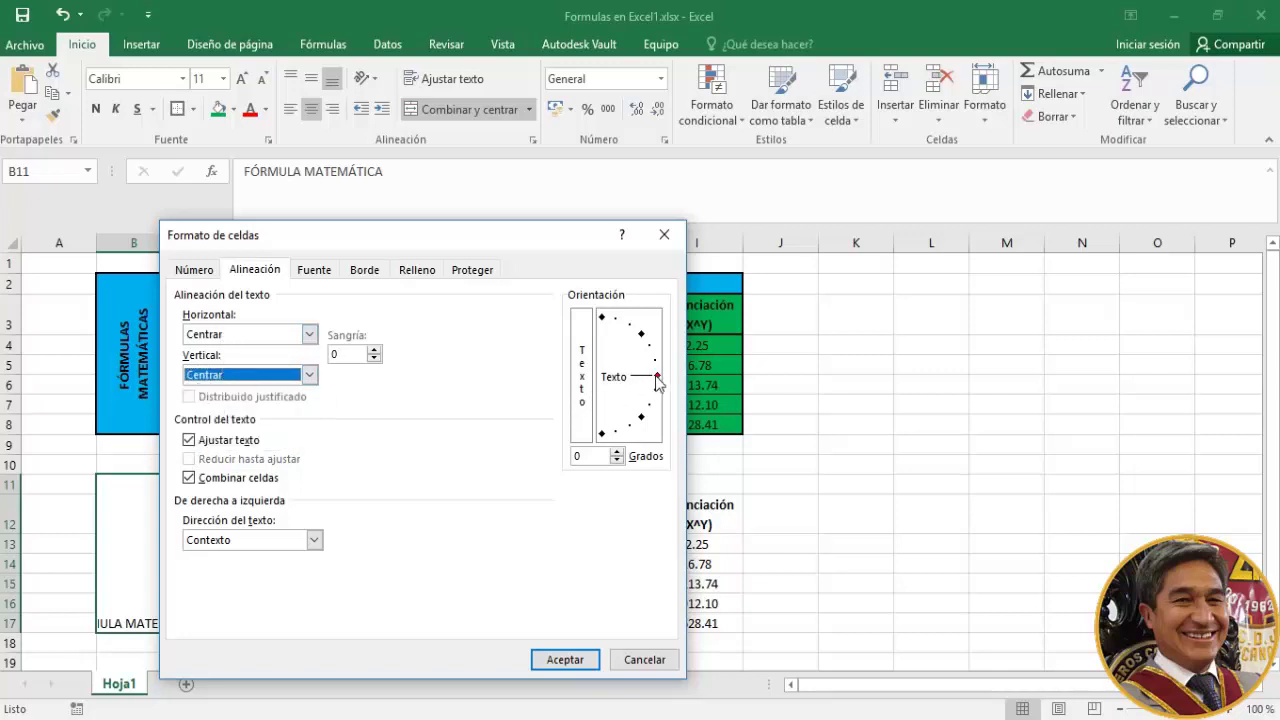
{"action": "left_click_drag", "start_coordinate": [656, 378], "coordinate": [601, 326]}
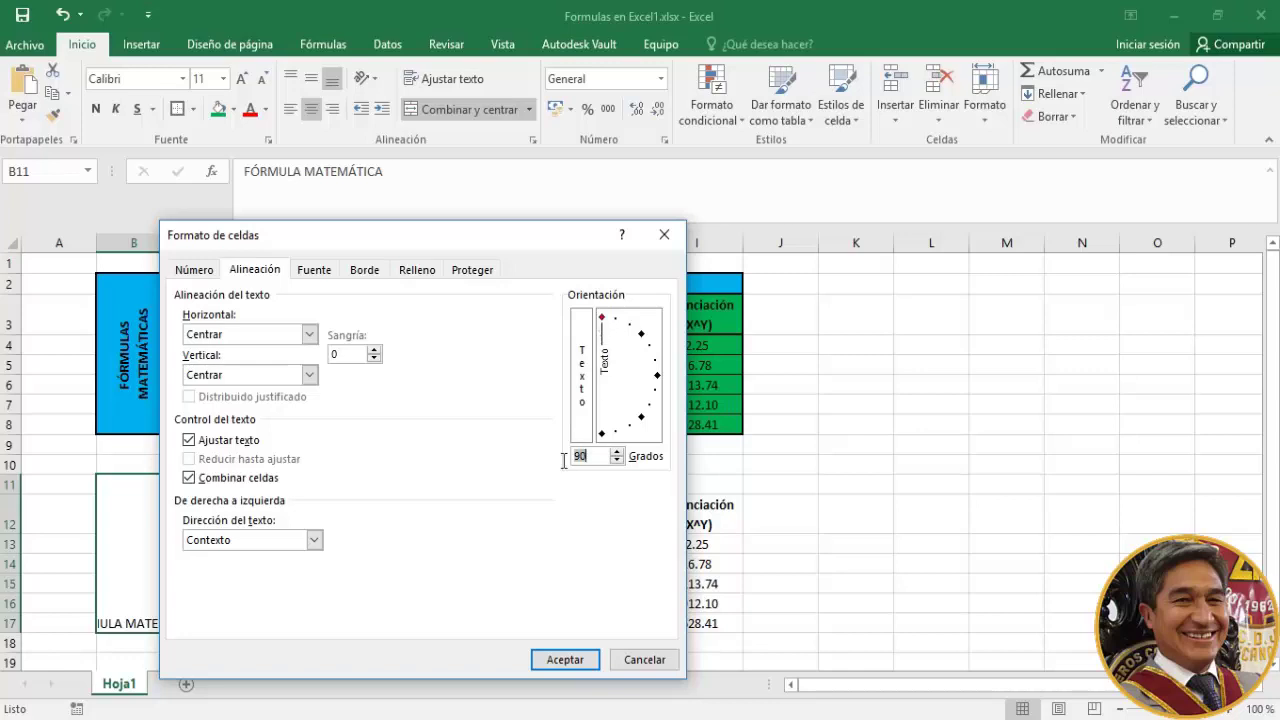
{"action": "left_click", "coordinate": [553, 662]}
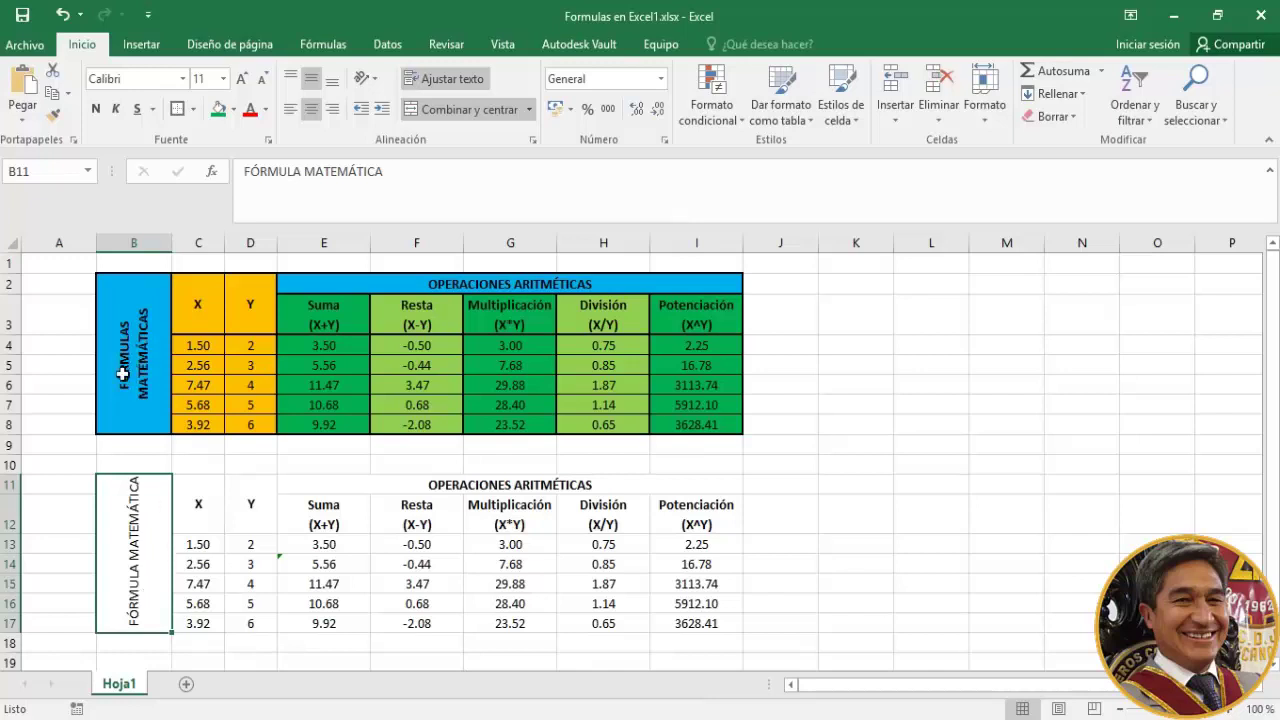
Split the B11 label so FÓRMULA sits above MATEMÁTICA on two lines
{"action": "left_click", "coordinate": [302, 174]}
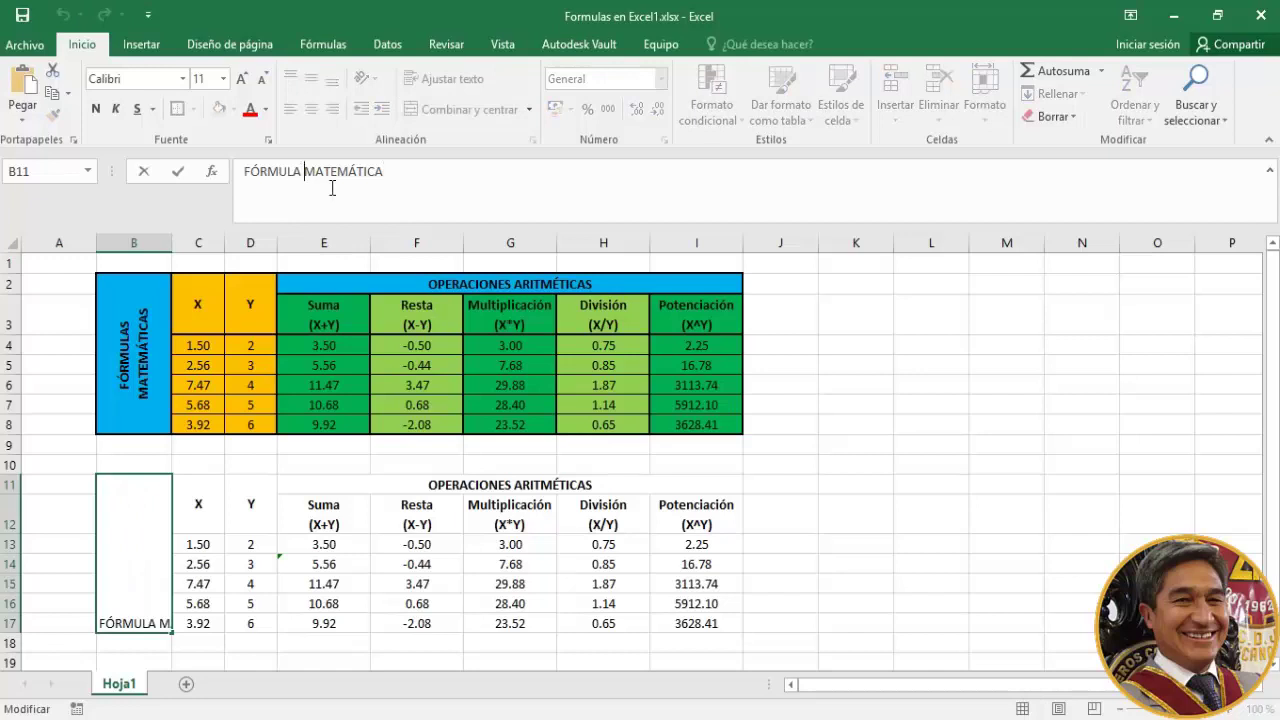
{"action": "key", "text": "BackSpace"}
{"action": "key", "text": "alt+Return"}
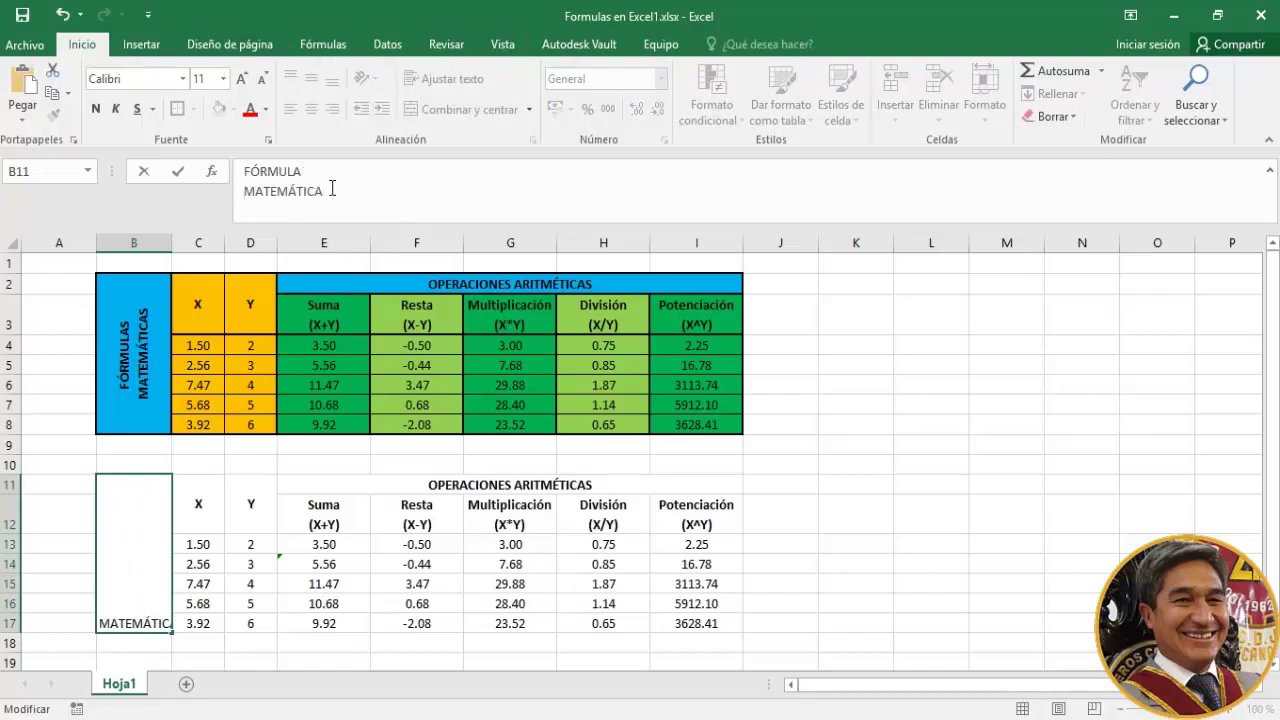
{"action": "key", "text": "ctrl+Return"}
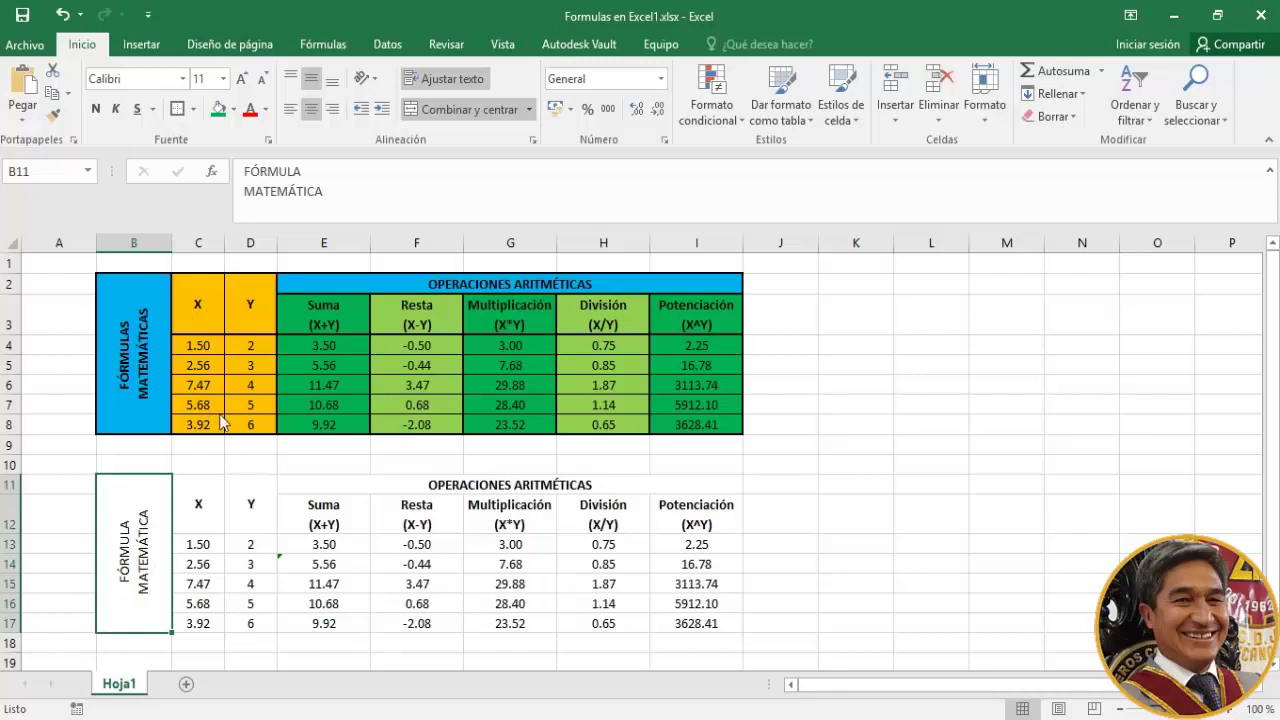
{"action": "left_click", "coordinate": [428, 487], "text": "ctrl"}
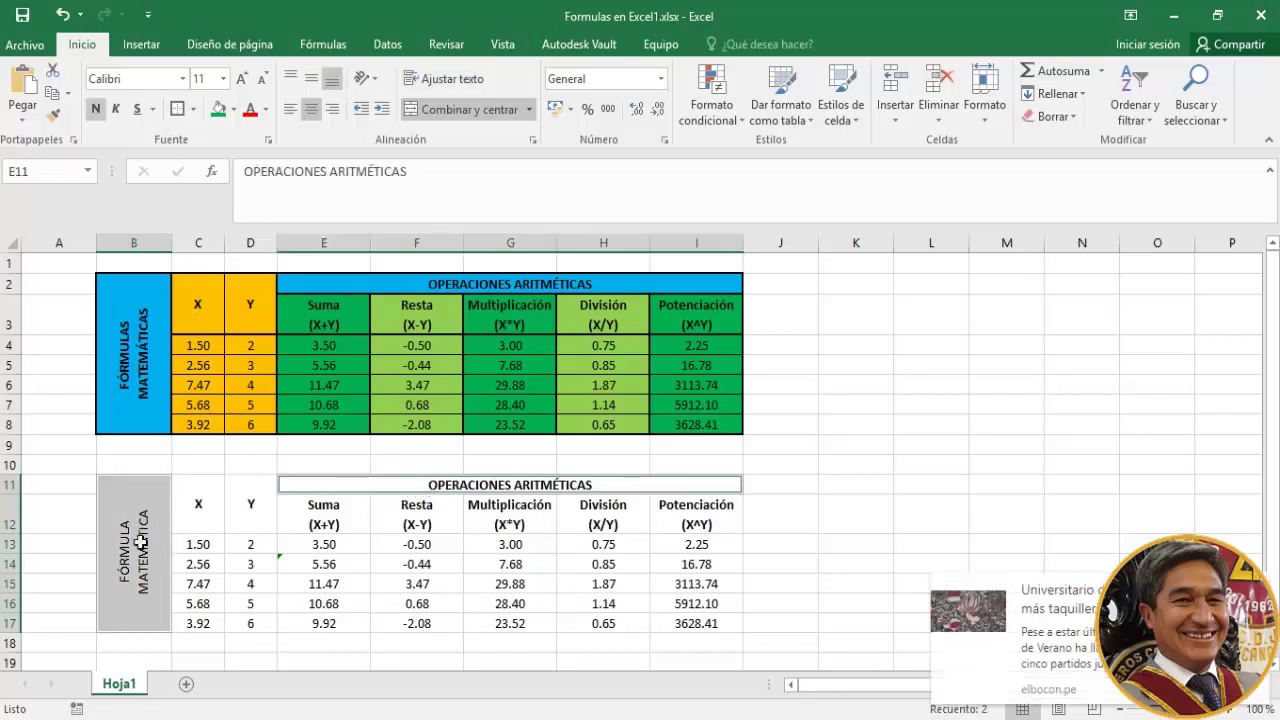
Fill the FÓRMULA MATEMÁTICA label and OPERACIONES ARITMÉTICAS title blue
{"action": "left_click", "coordinate": [232, 109]}
{"action": "left_click", "coordinate": [265, 284]}
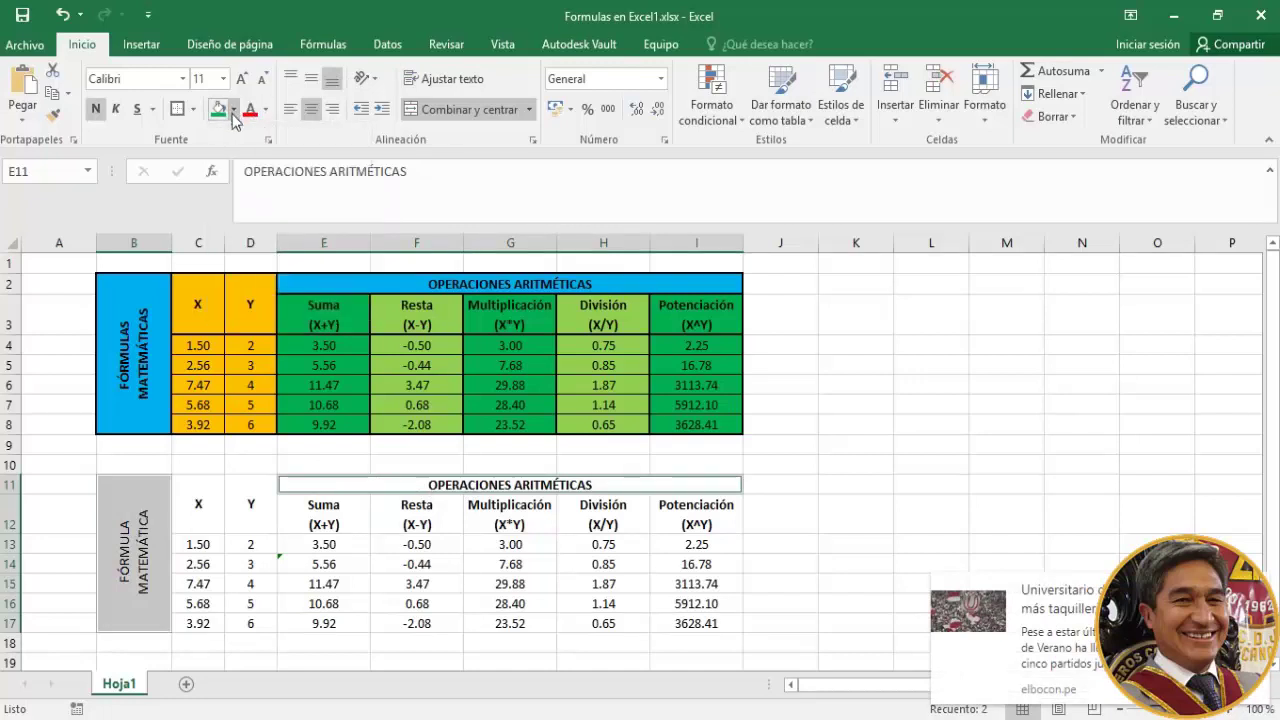
{"action": "left_click", "coordinate": [245, 546]}
{"action": "left_click", "coordinate": [145, 556]}
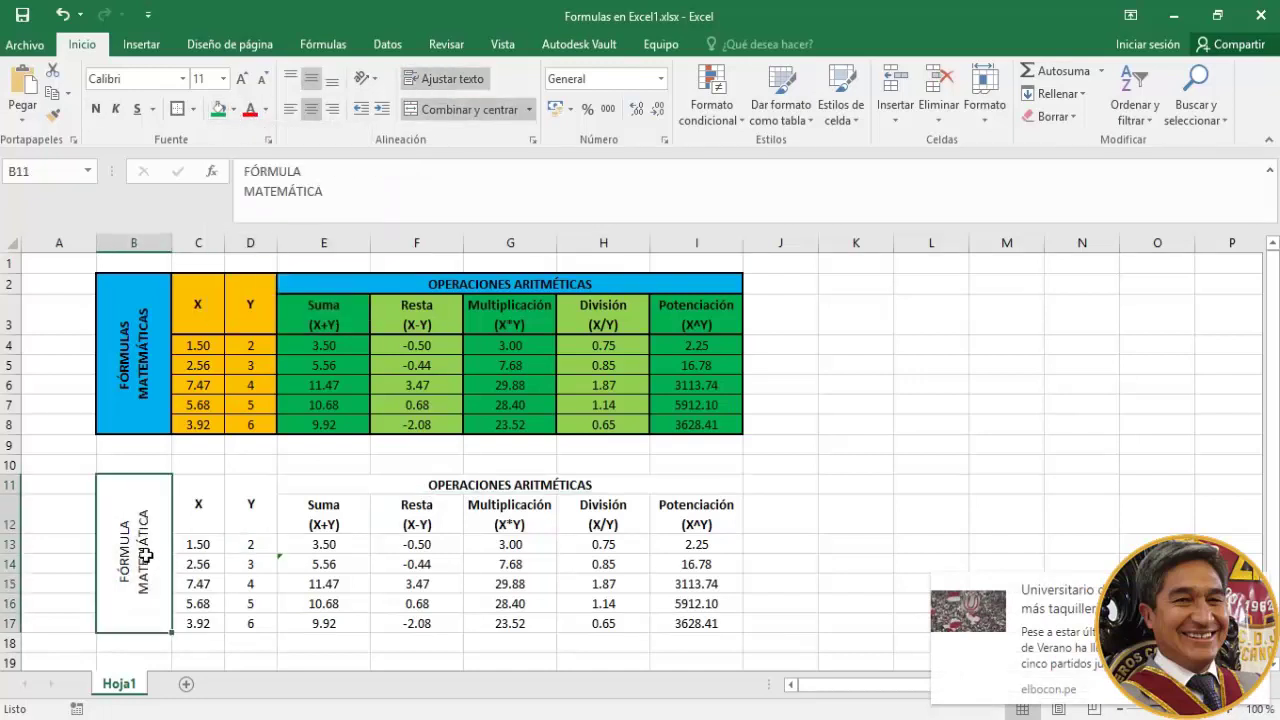
{"action": "left_click", "coordinate": [352, 488], "text": "ctrl"}
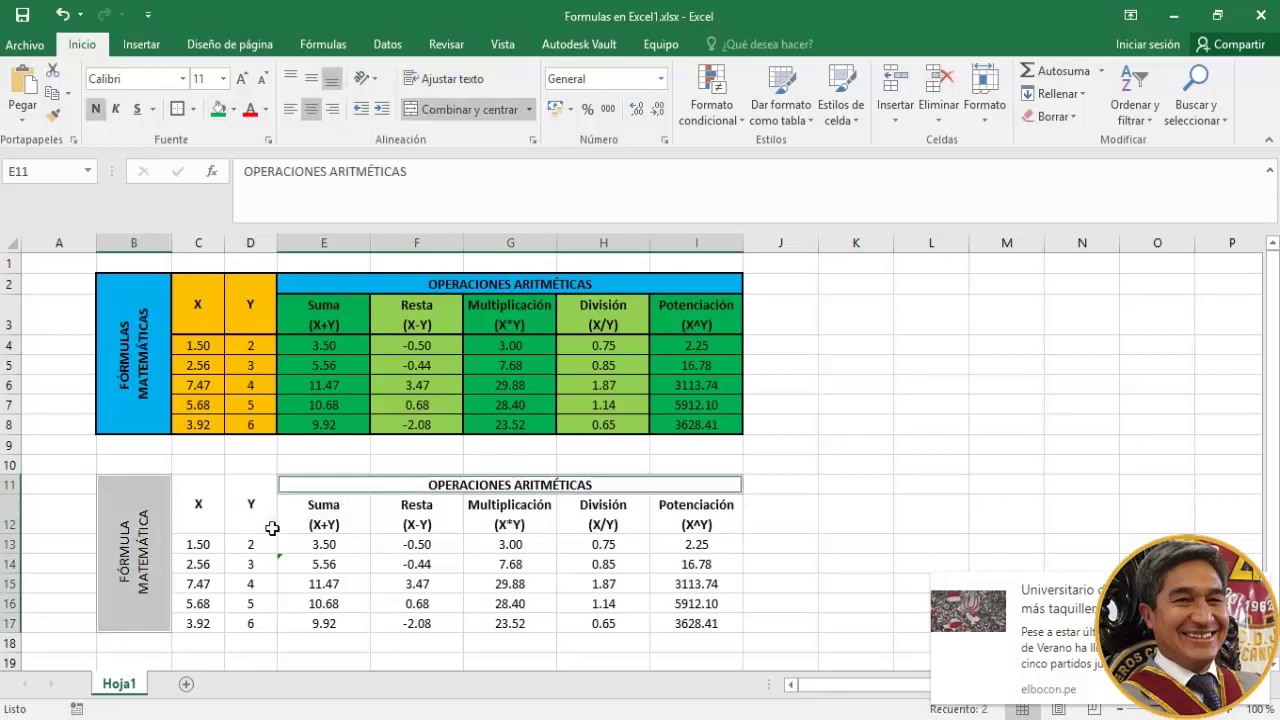
{"action": "left_click", "coordinate": [233, 110]}
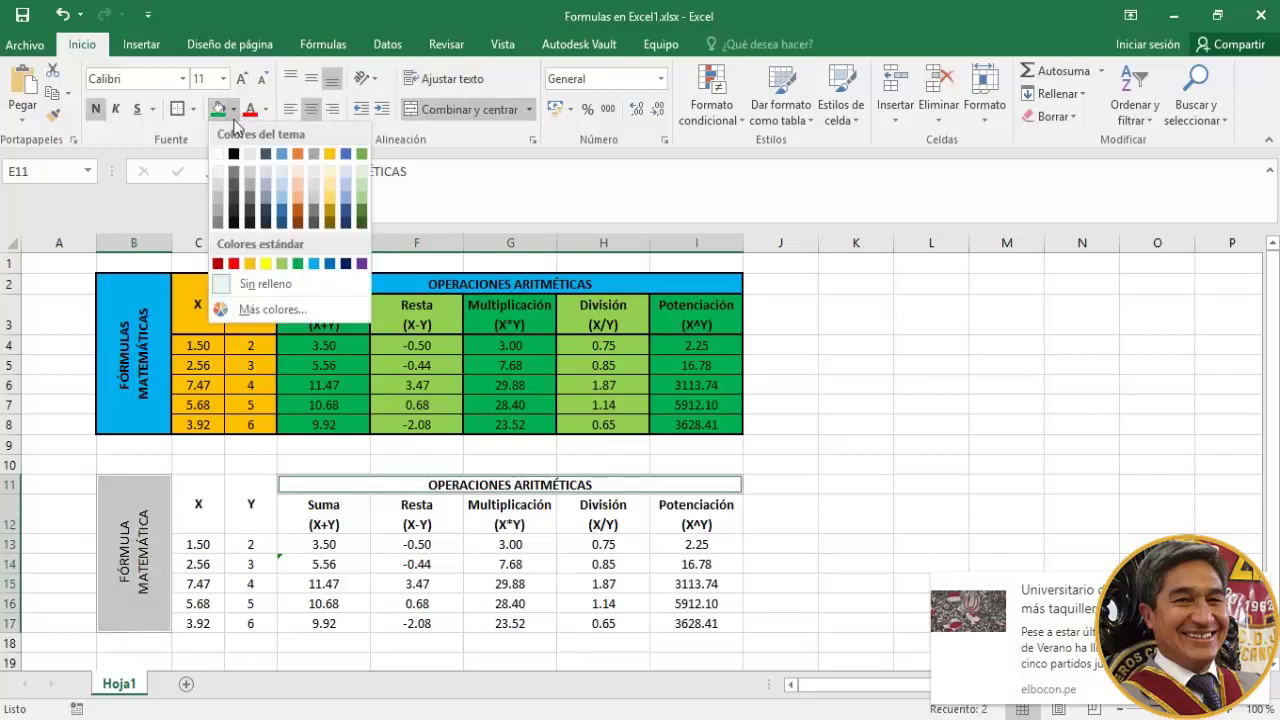
{"action": "left_click", "coordinate": [314, 264]}
Fill the X and Y columns C11:D17 orange
{"action": "left_click", "coordinate": [305, 564]}
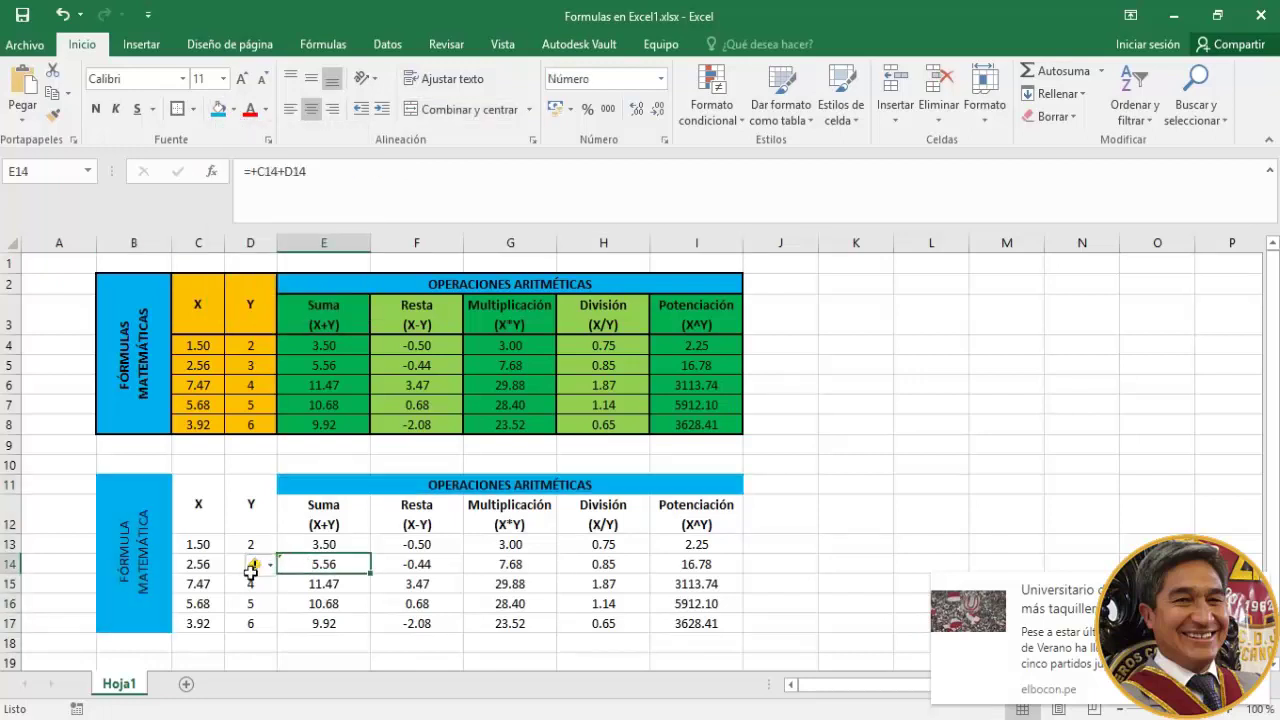
{"action": "left_click_drag", "start_coordinate": [200, 504], "coordinate": [251, 623]}
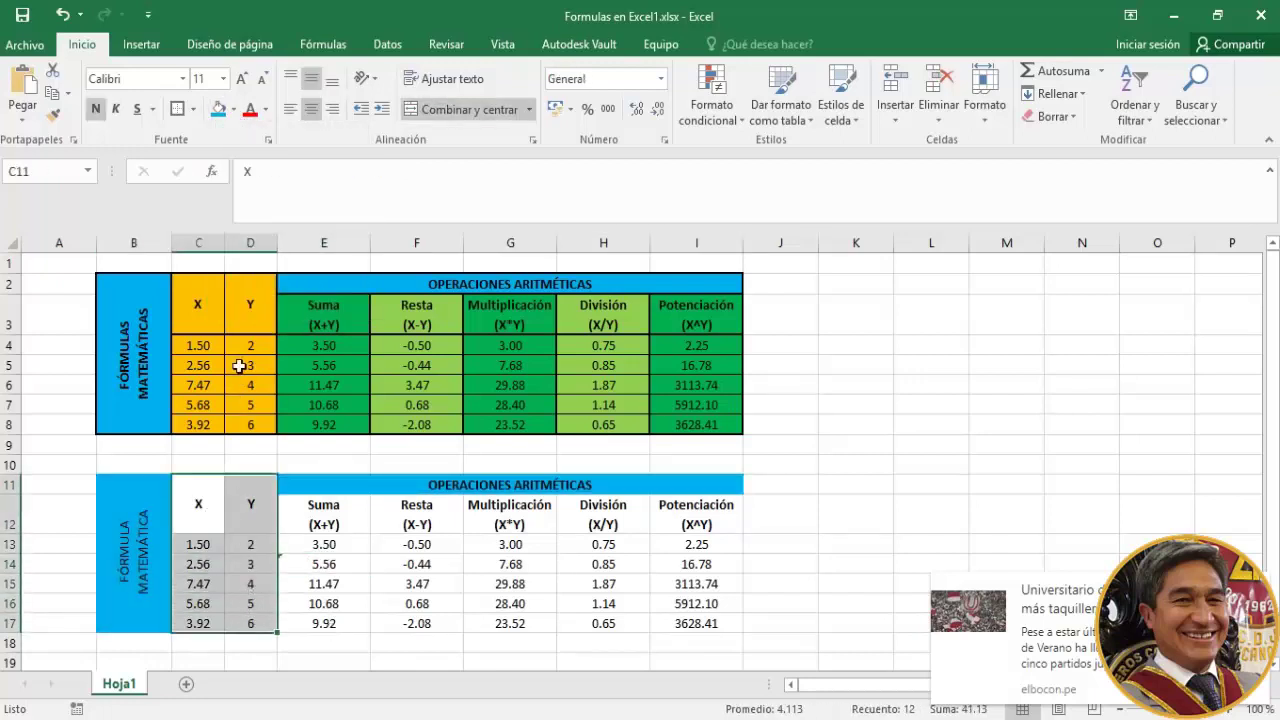
{"action": "left_click", "coordinate": [234, 110]}
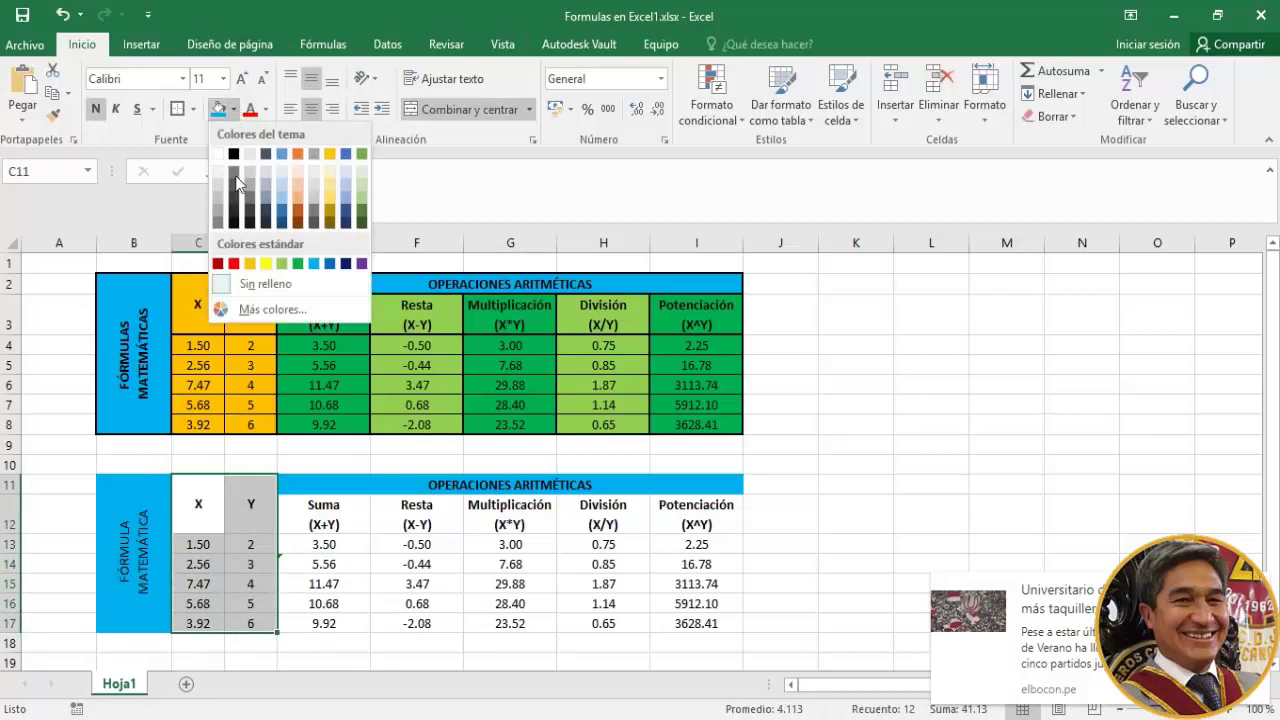
{"action": "left_click", "coordinate": [249, 263]}
Fill the Suma, Multiplicación and Potenciación columns green
{"action": "left_click", "coordinate": [323, 514]}
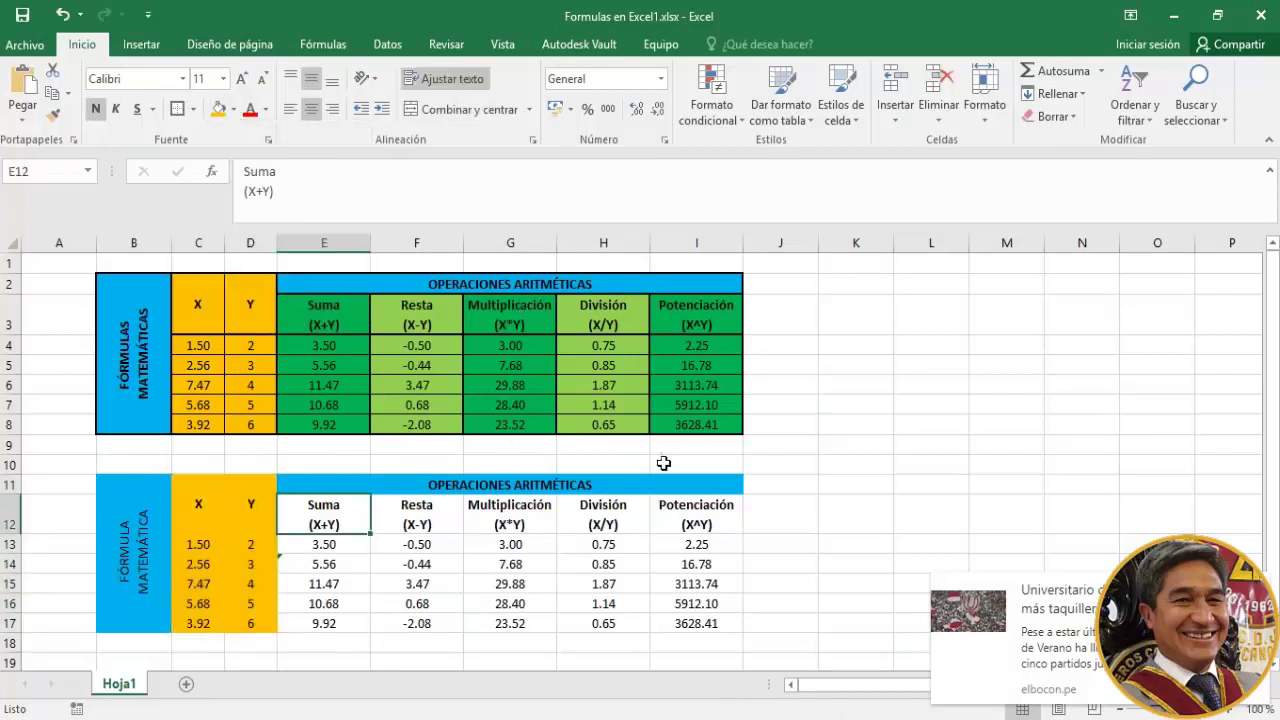
{"action": "left_click_drag", "start_coordinate": [325, 520], "coordinate": [322, 620]}
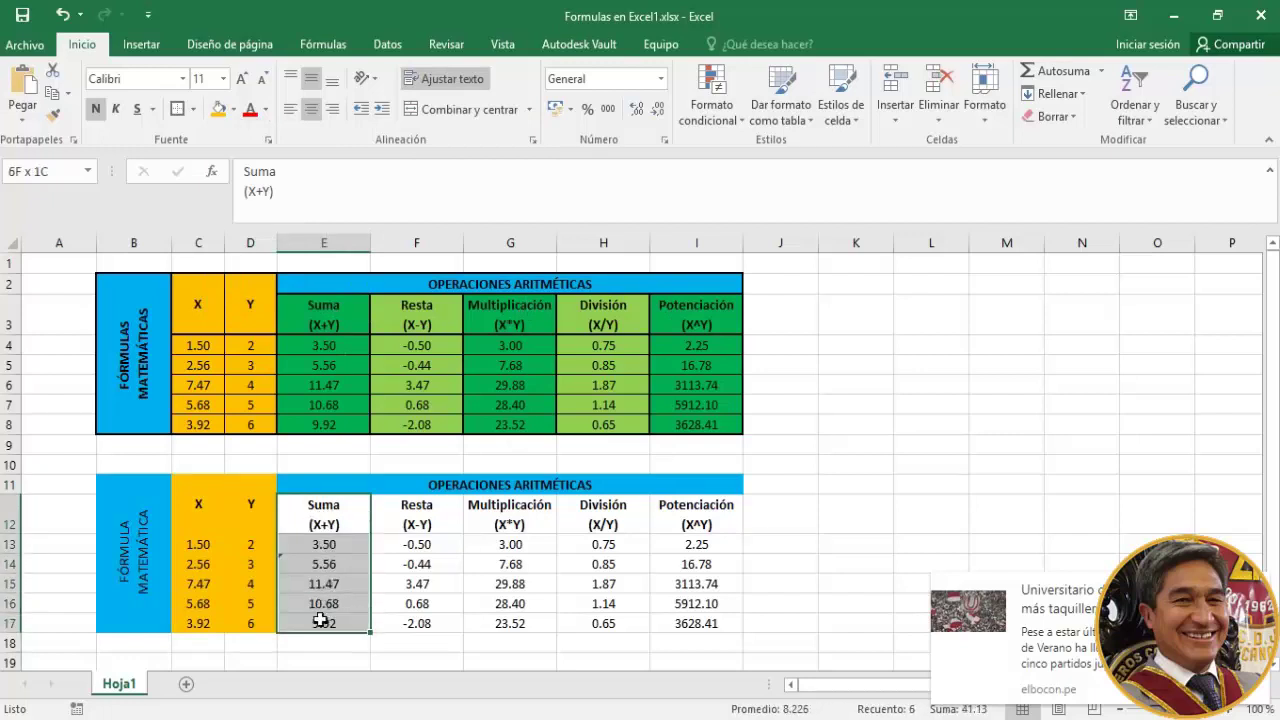
{"action": "left_click_drag", "start_coordinate": [512, 505], "coordinate": [488, 632]}
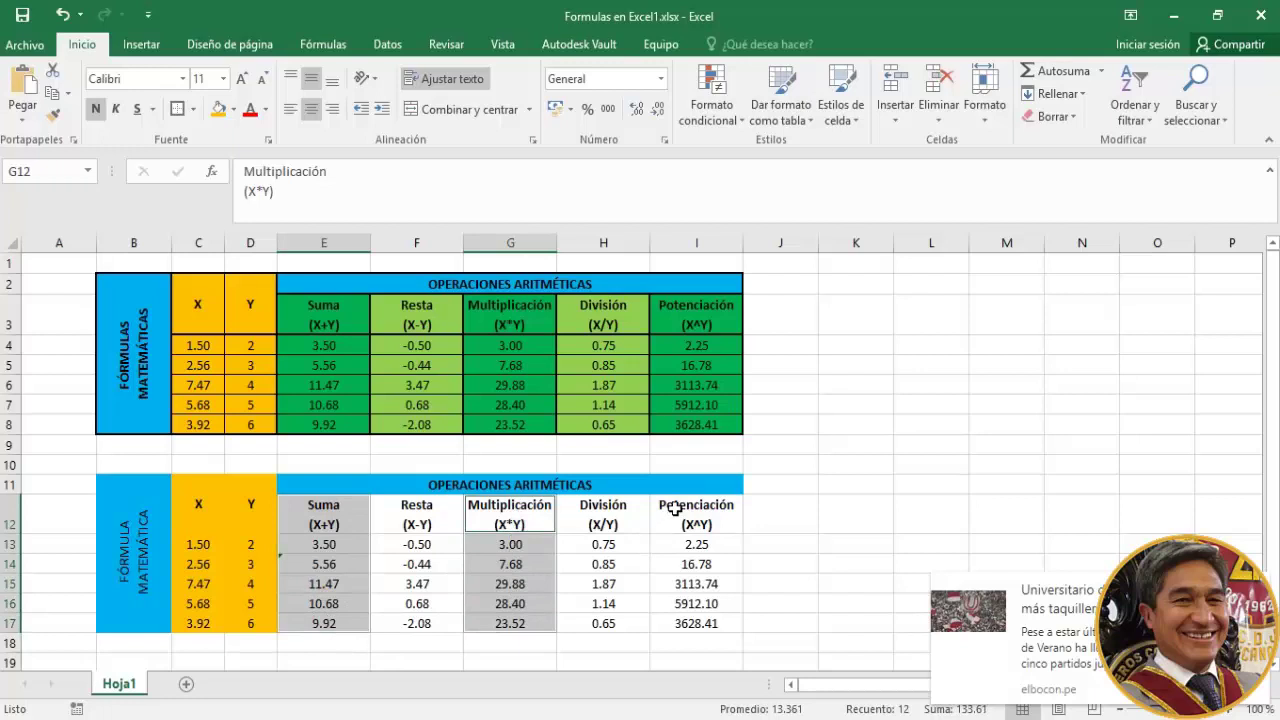
{"action": "left_click_drag", "start_coordinate": [675, 508], "coordinate": [677, 620]}
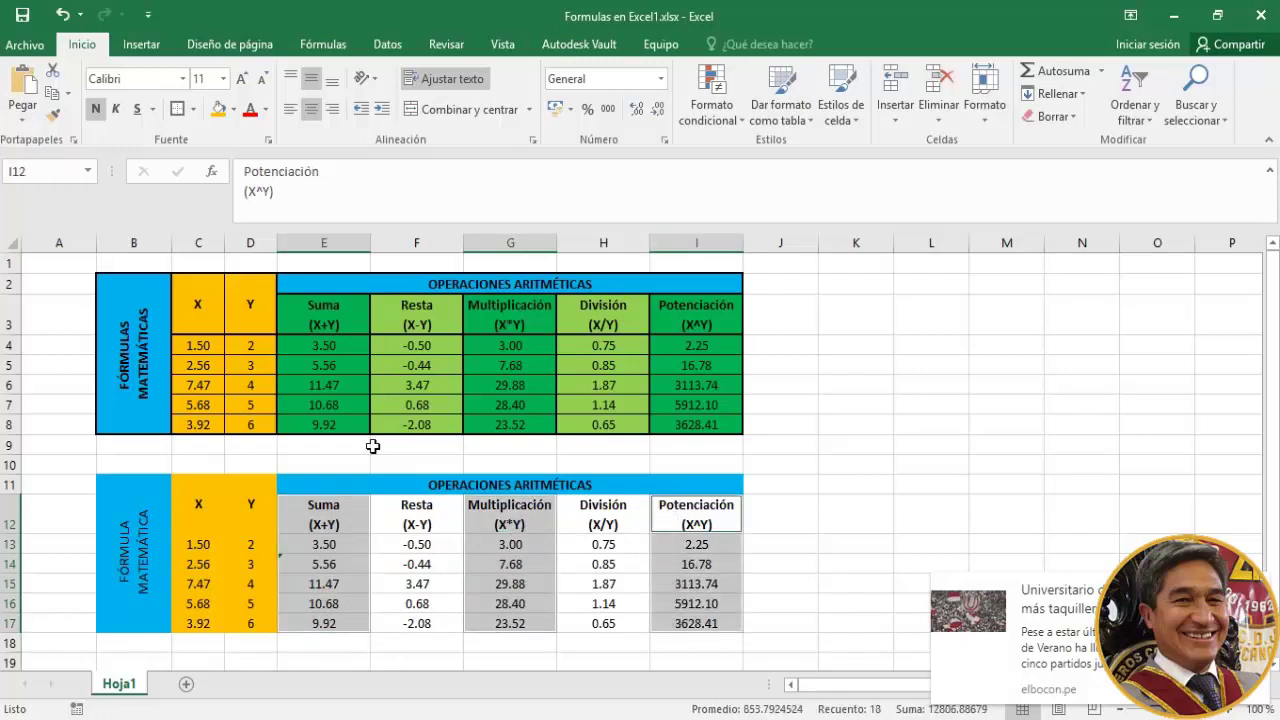
{"action": "left_click", "coordinate": [234, 112]}
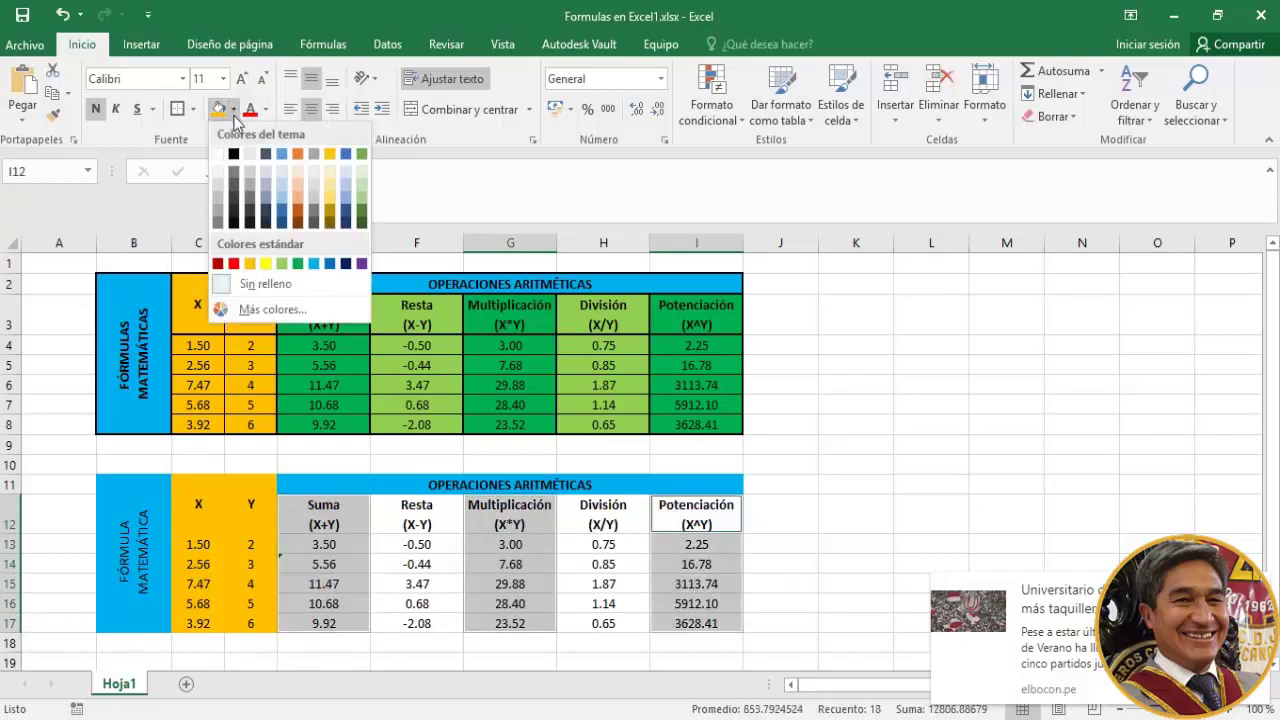
{"action": "left_click", "coordinate": [298, 264]}
Fill the Resta and División columns light green
{"action": "left_click", "coordinate": [432, 510]}
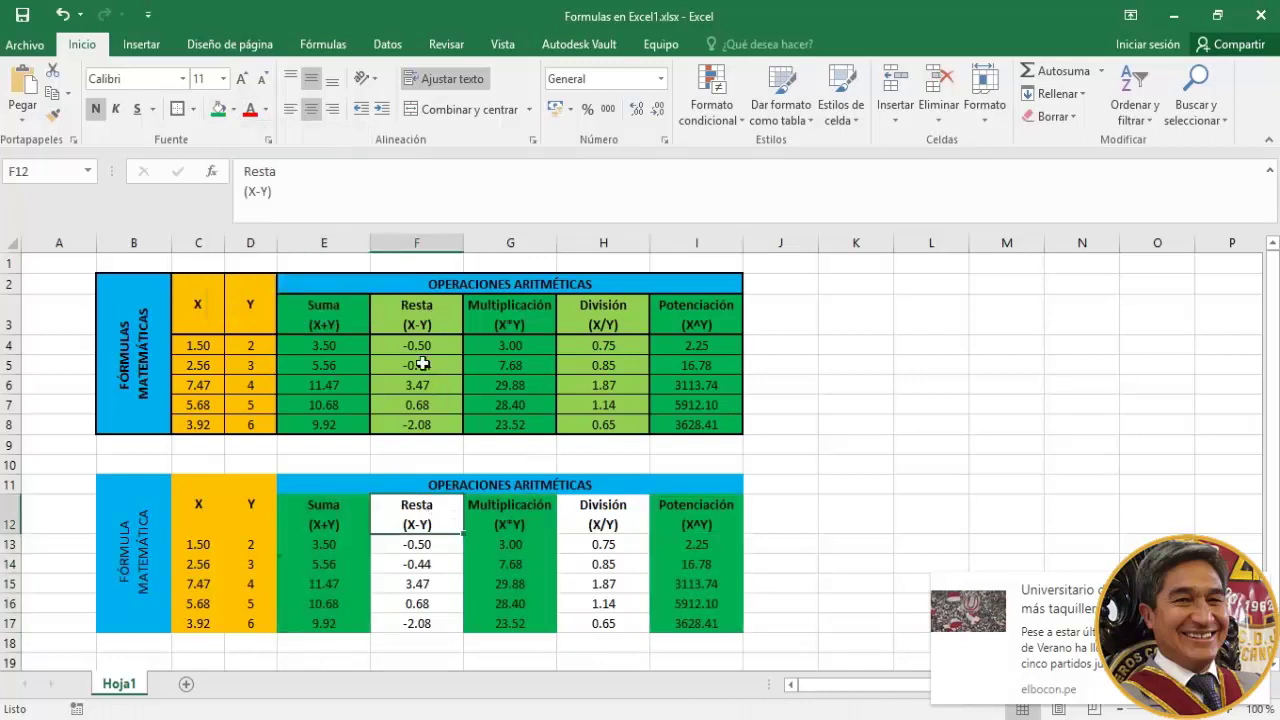
{"action": "left_click_drag", "start_coordinate": [429, 512], "coordinate": [430, 620]}
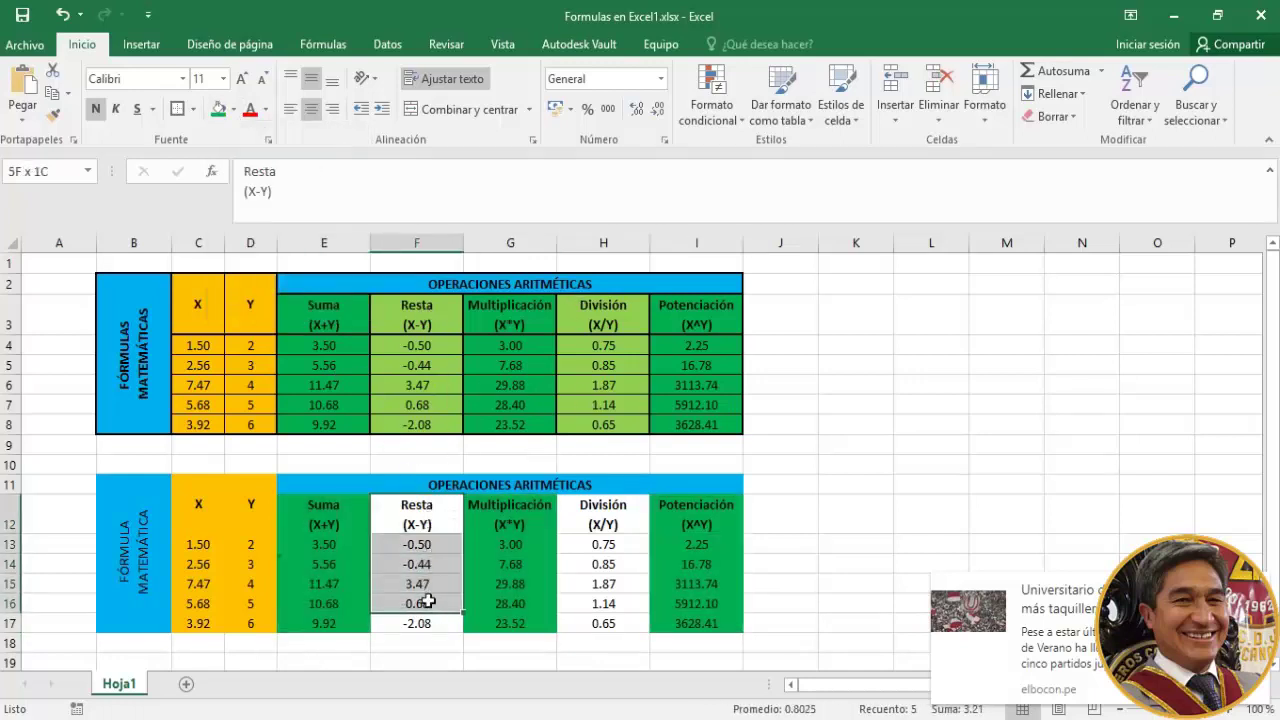
{"action": "left_click_drag", "start_coordinate": [603, 514], "coordinate": [603, 620]}
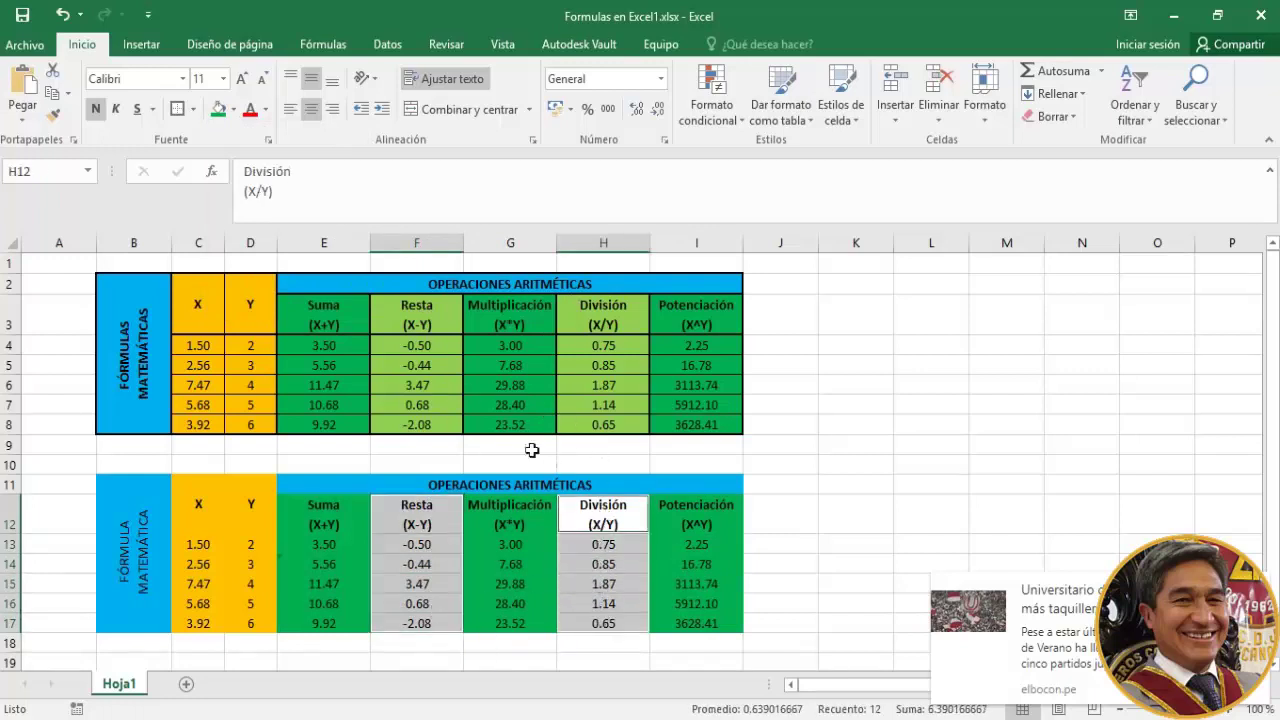
{"action": "left_click", "coordinate": [233, 109]}
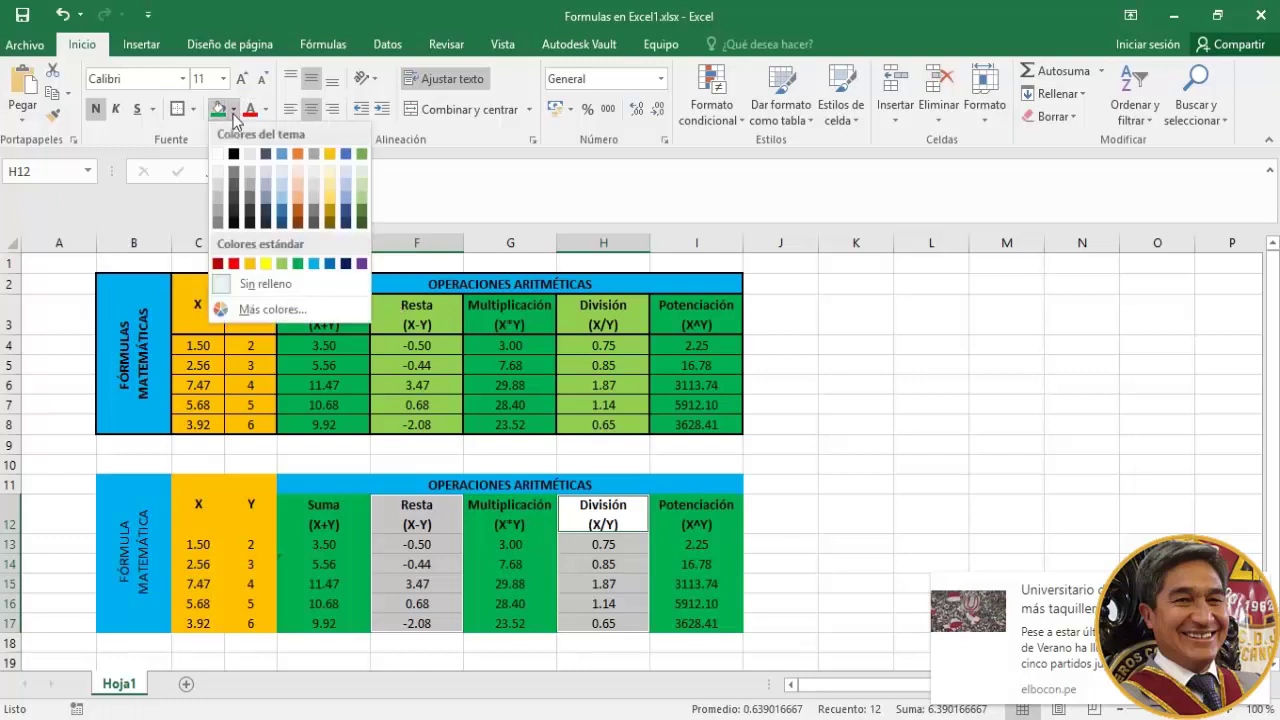
{"action": "left_click", "coordinate": [282, 264]}
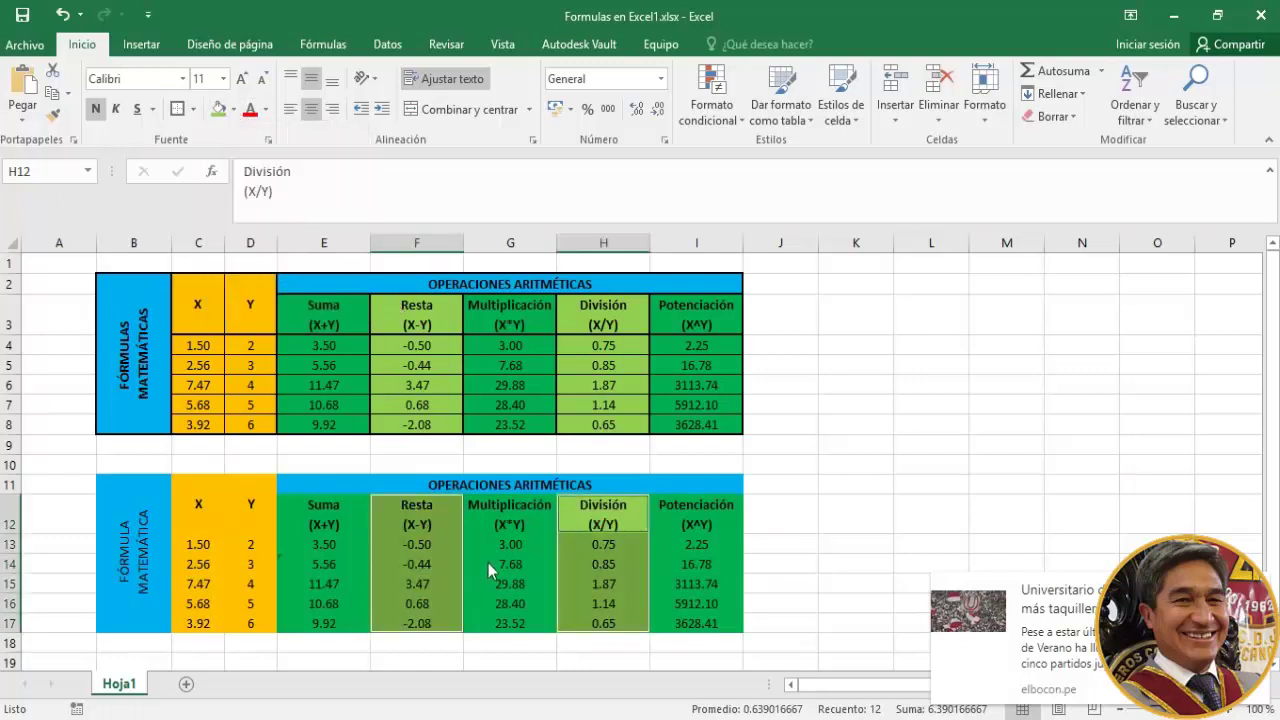
{"action": "left_click", "coordinate": [488, 563]}
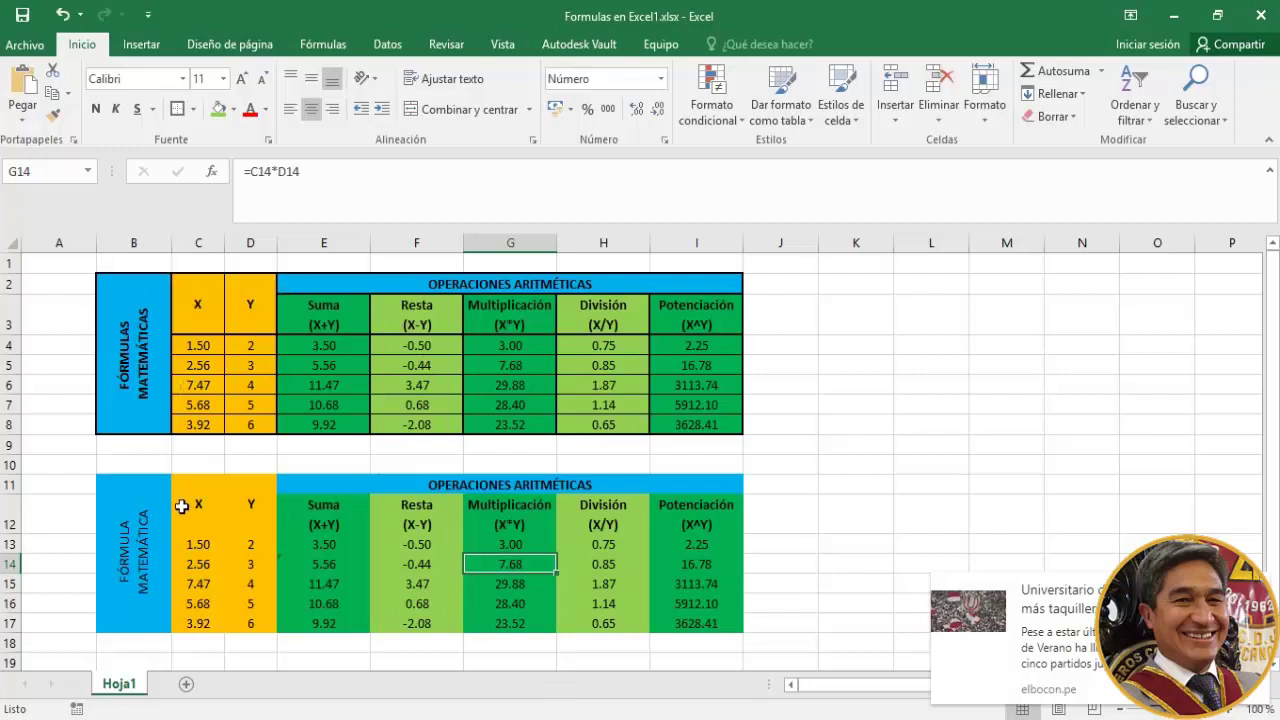
Apply Todos los bordes to every cell of the second table
{"action": "left_click_drag", "start_coordinate": [151, 503], "coordinate": [434, 552]}
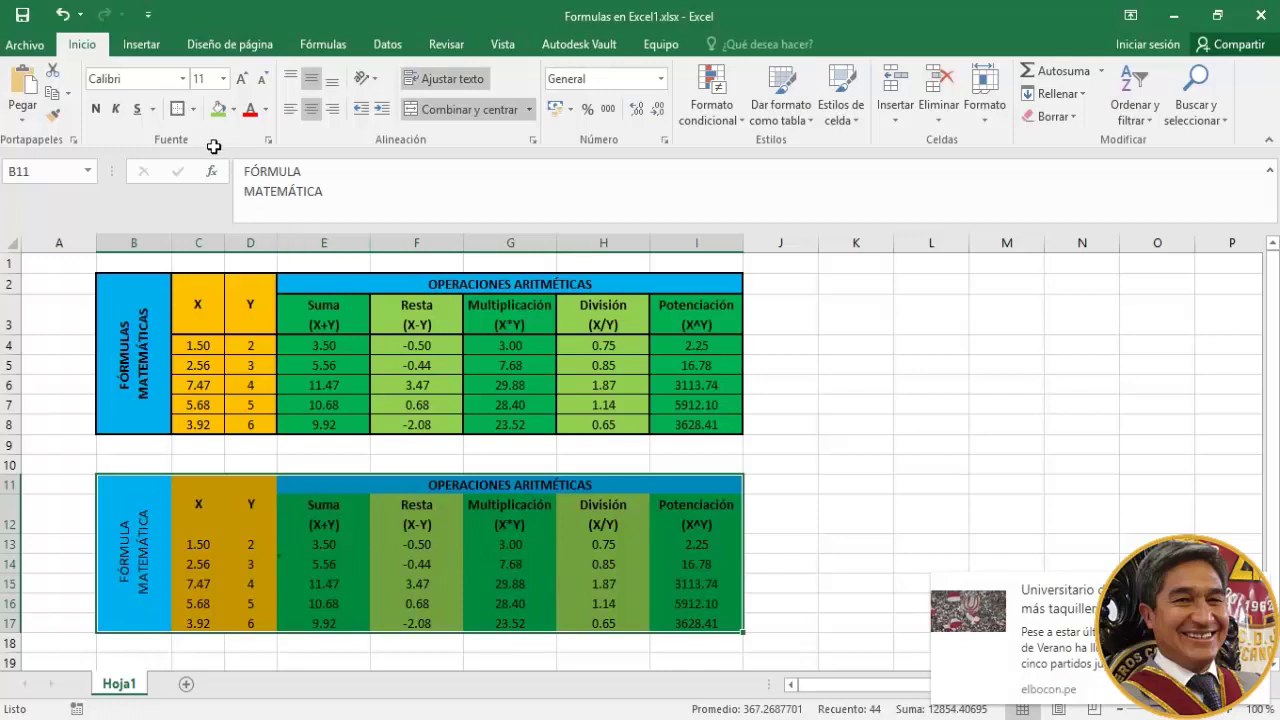
{"action": "left_click", "coordinate": [192, 109]}
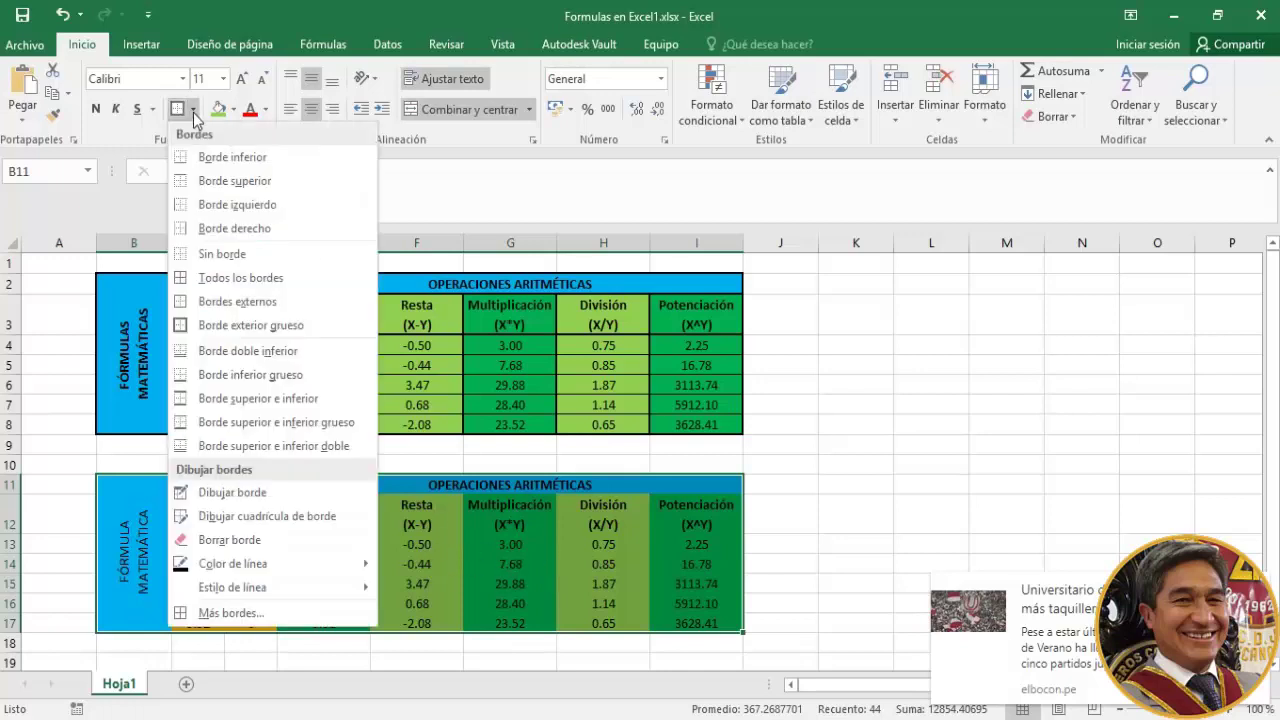
{"action": "left_click", "coordinate": [186, 287]}
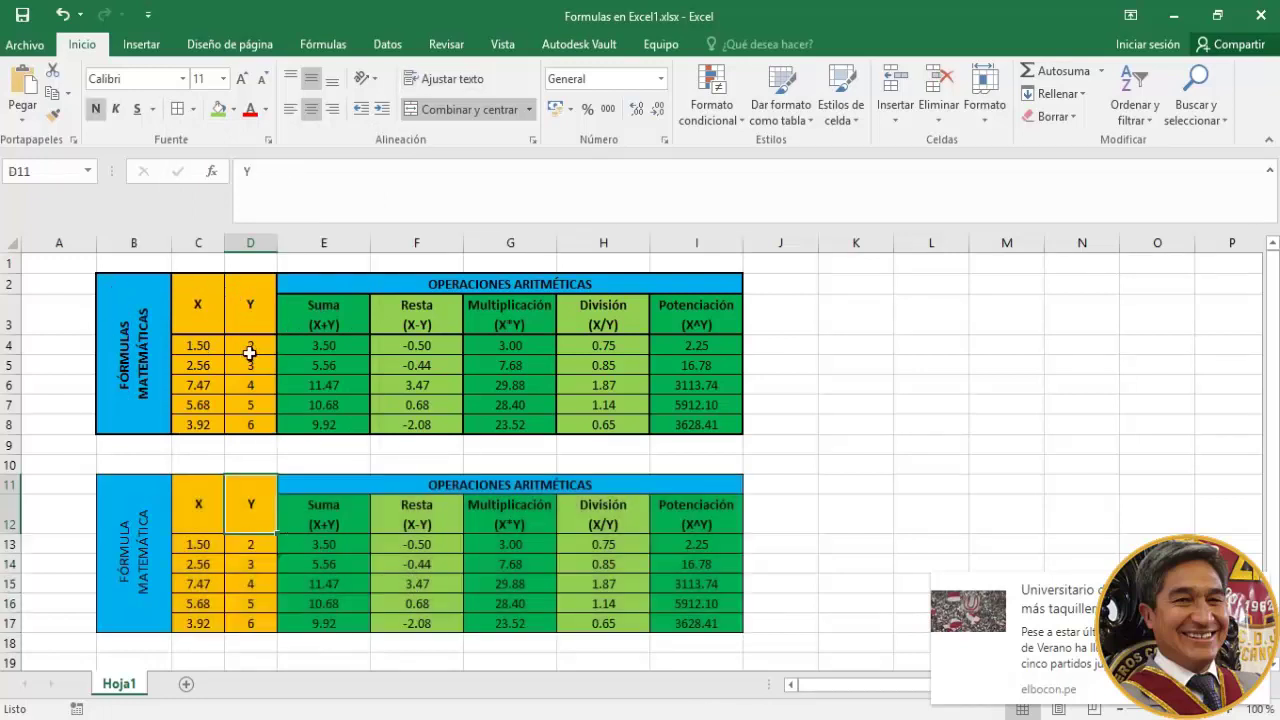
Put thick outer borders around the vertical label and the X/Y block
{"action": "left_click", "coordinate": [146, 523]}
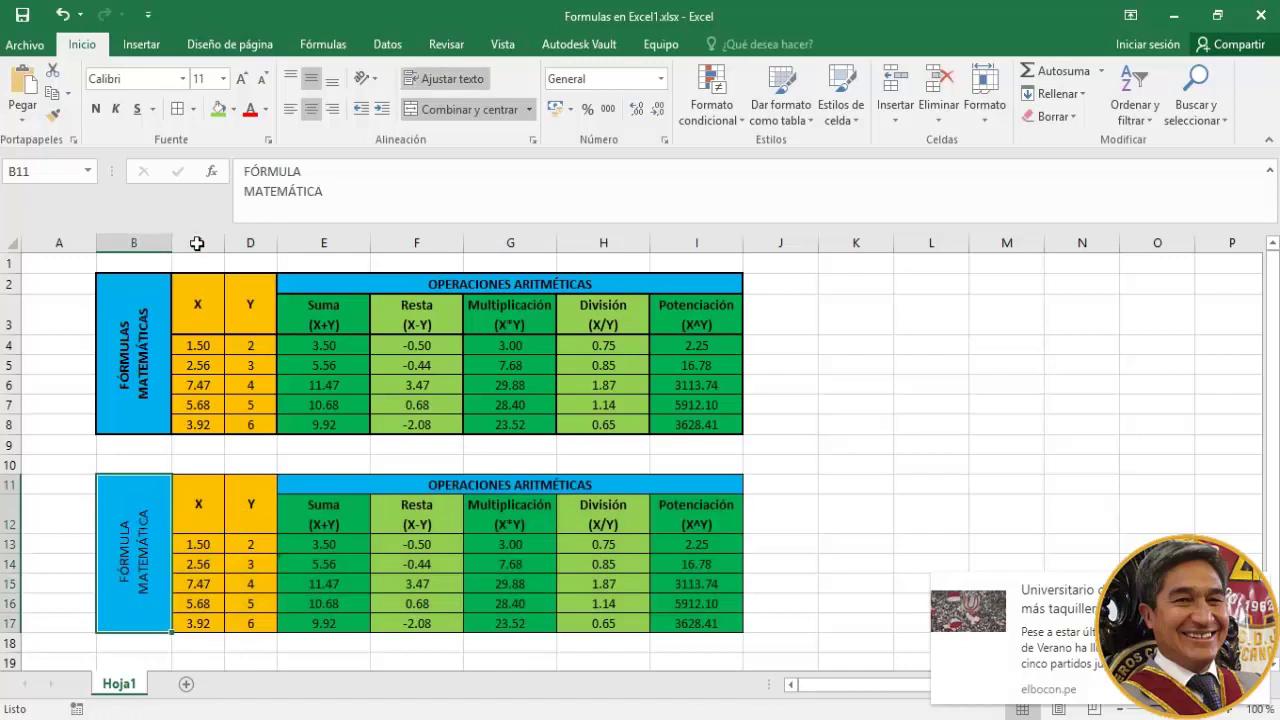
{"action": "left_click", "coordinate": [193, 109]}
{"action": "left_click", "coordinate": [188, 326]}
{"action": "left_click_drag", "start_coordinate": [198, 505], "coordinate": [251, 620]}
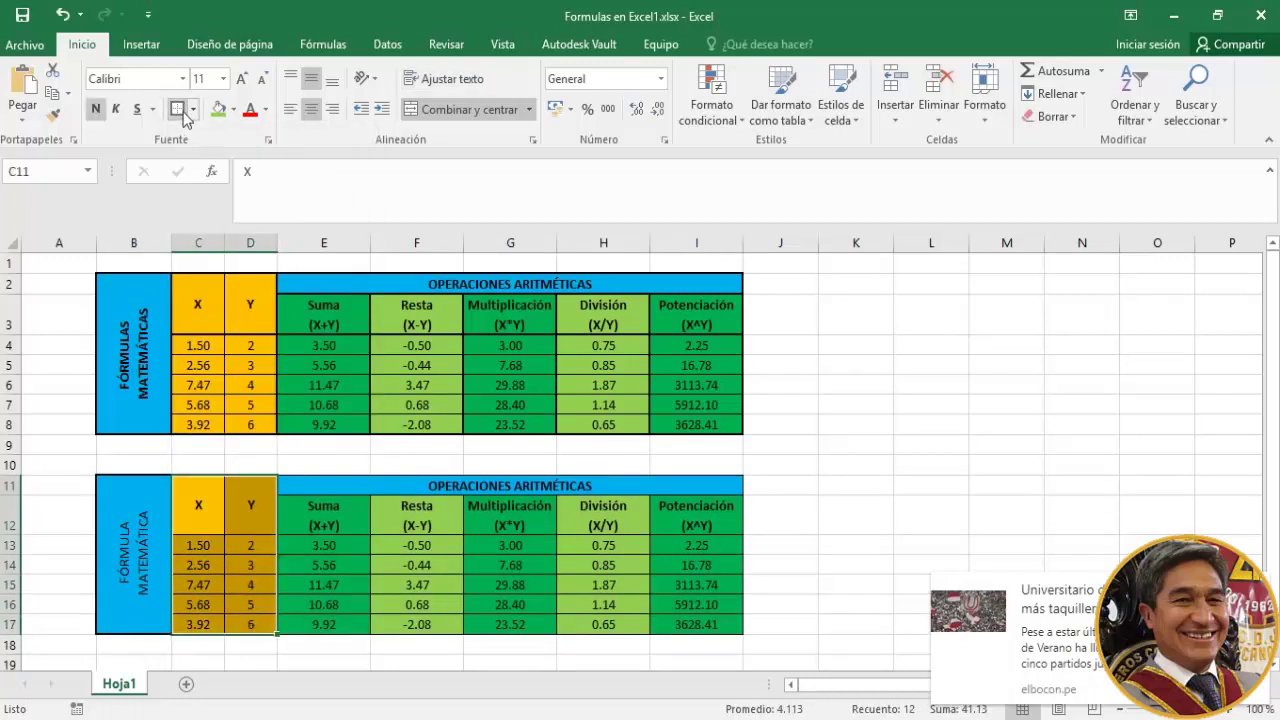
{"action": "left_click", "coordinate": [330, 486]}
Outline the header rows and the calculated results block with thick borders
{"action": "left_click", "coordinate": [180, 109]}
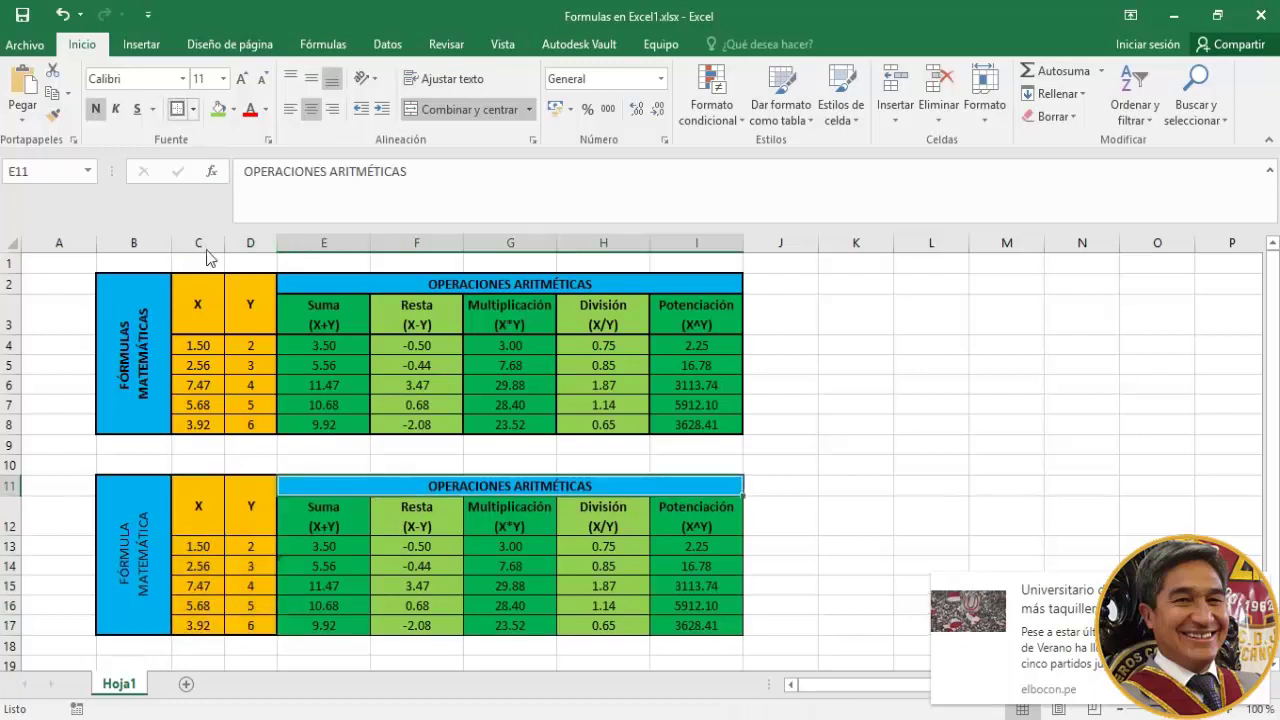
{"action": "left_click_drag", "start_coordinate": [233, 518], "coordinate": [543, 516]}
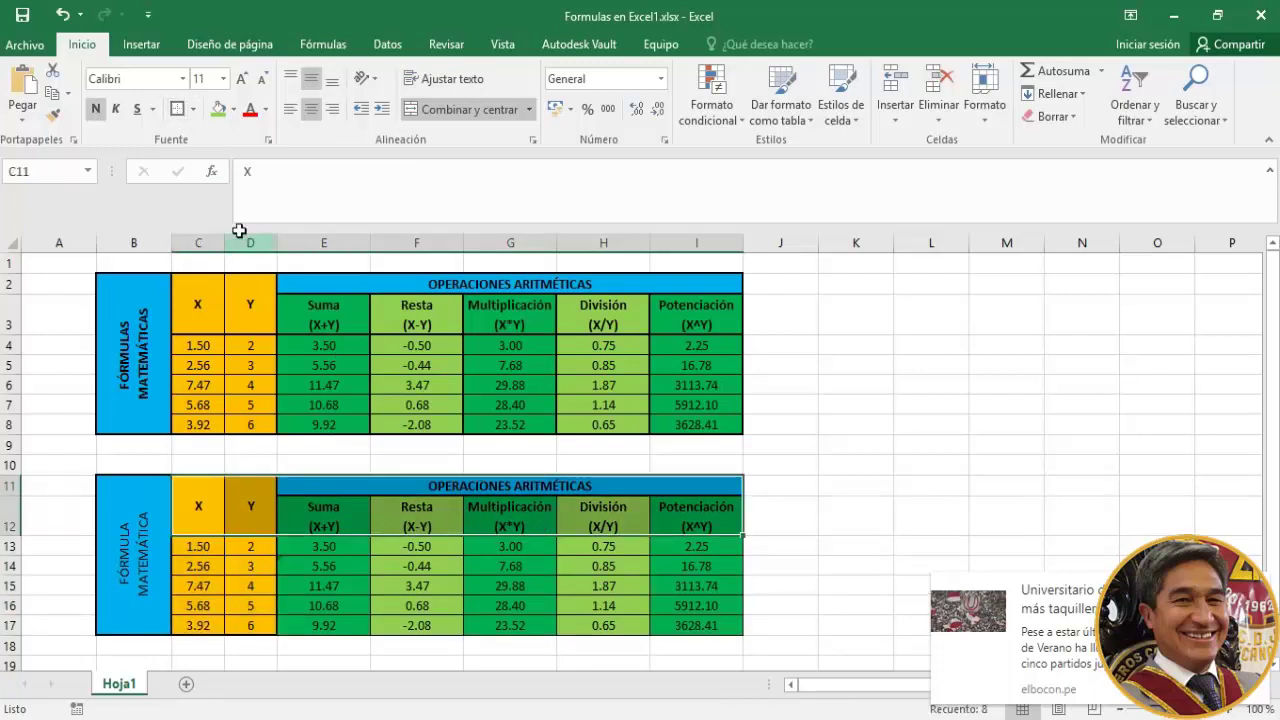
{"action": "left_click", "coordinate": [455, 587]}
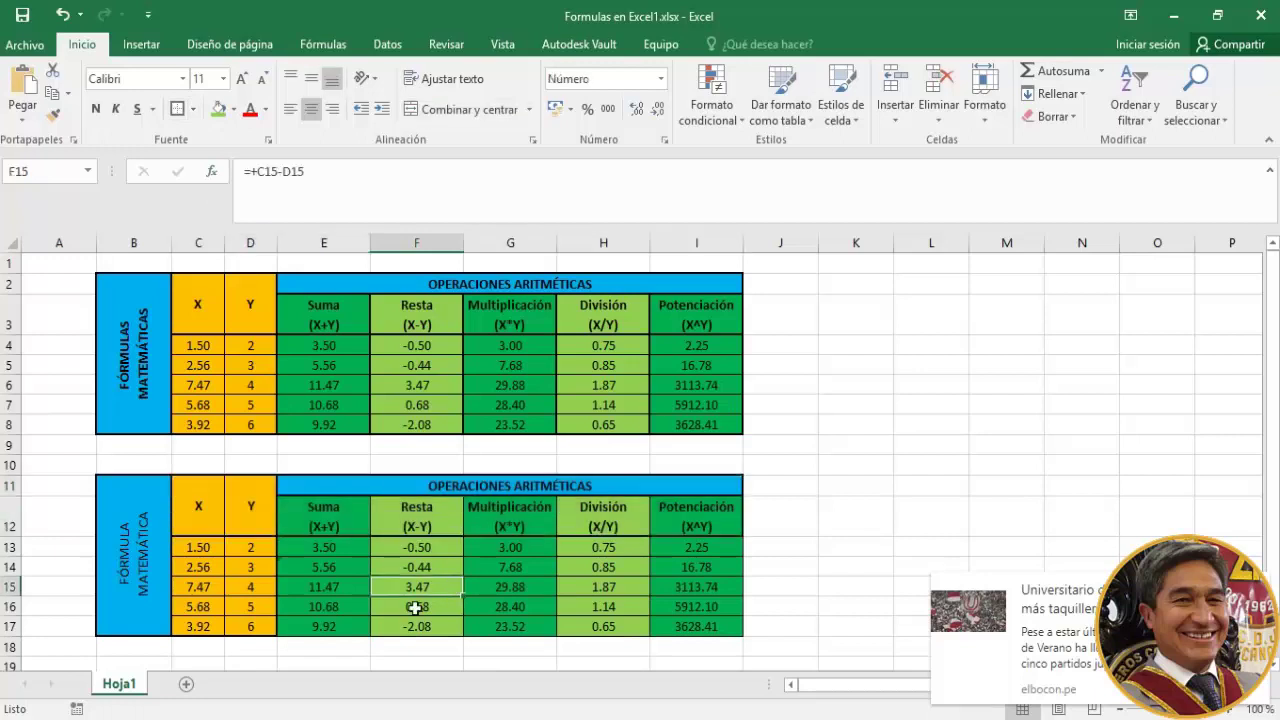
{"action": "left_click_drag", "start_coordinate": [310, 547], "coordinate": [700, 629]}
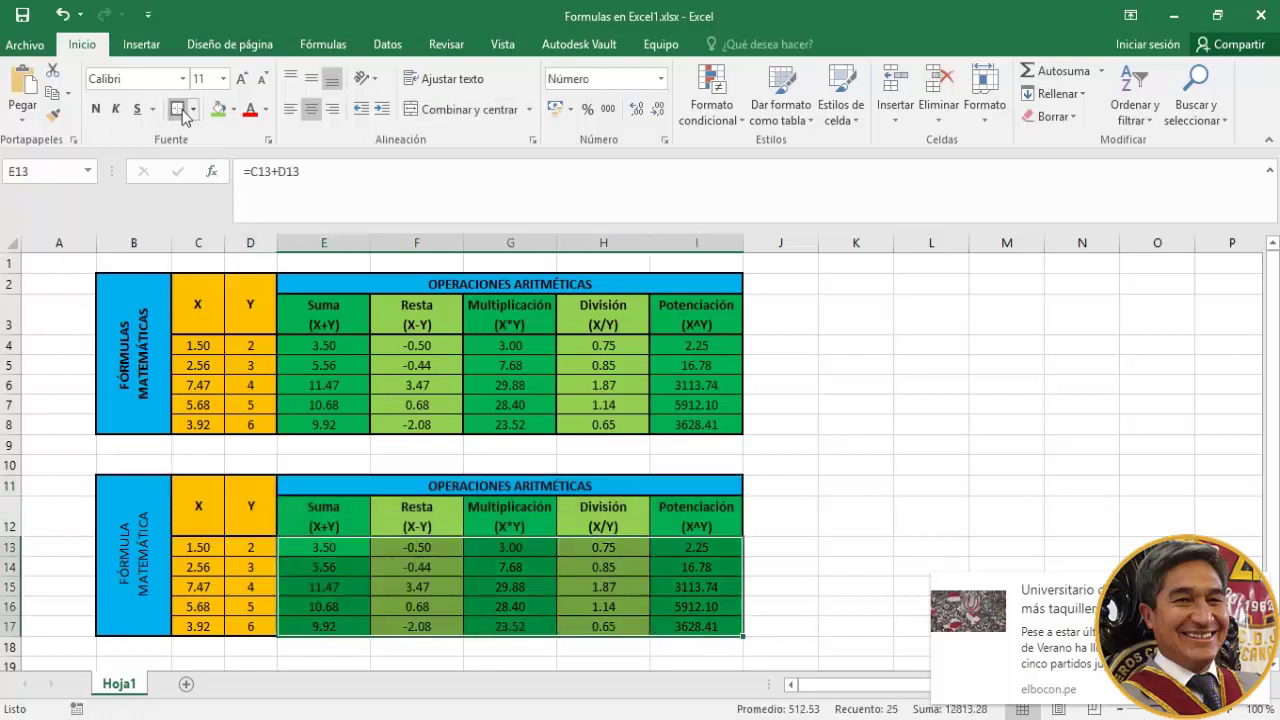
{"action": "left_click", "coordinate": [392, 545]}
{"action": "left_click", "coordinate": [470, 626]}
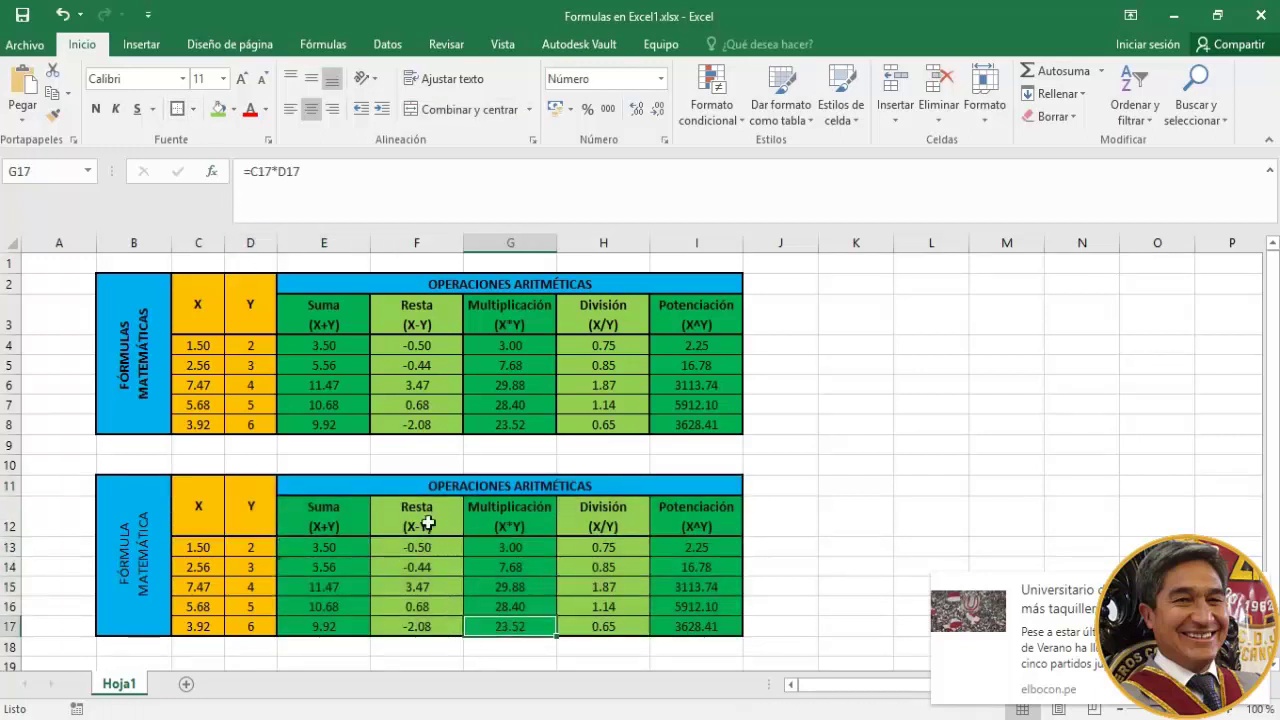
{"action": "left_click_drag", "start_coordinate": [424, 508], "coordinate": [422, 624]}
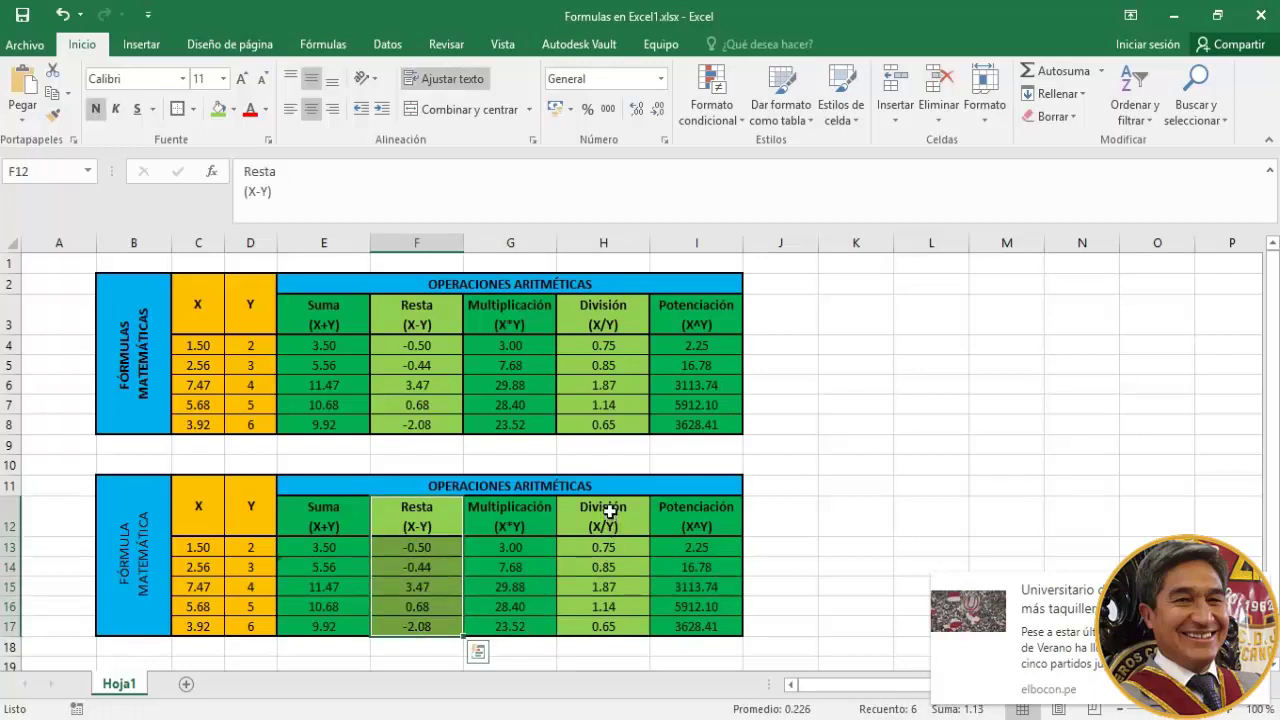
{"action": "left_click_drag", "start_coordinate": [605, 512], "coordinate": [608, 621], "text": "ctrl"}
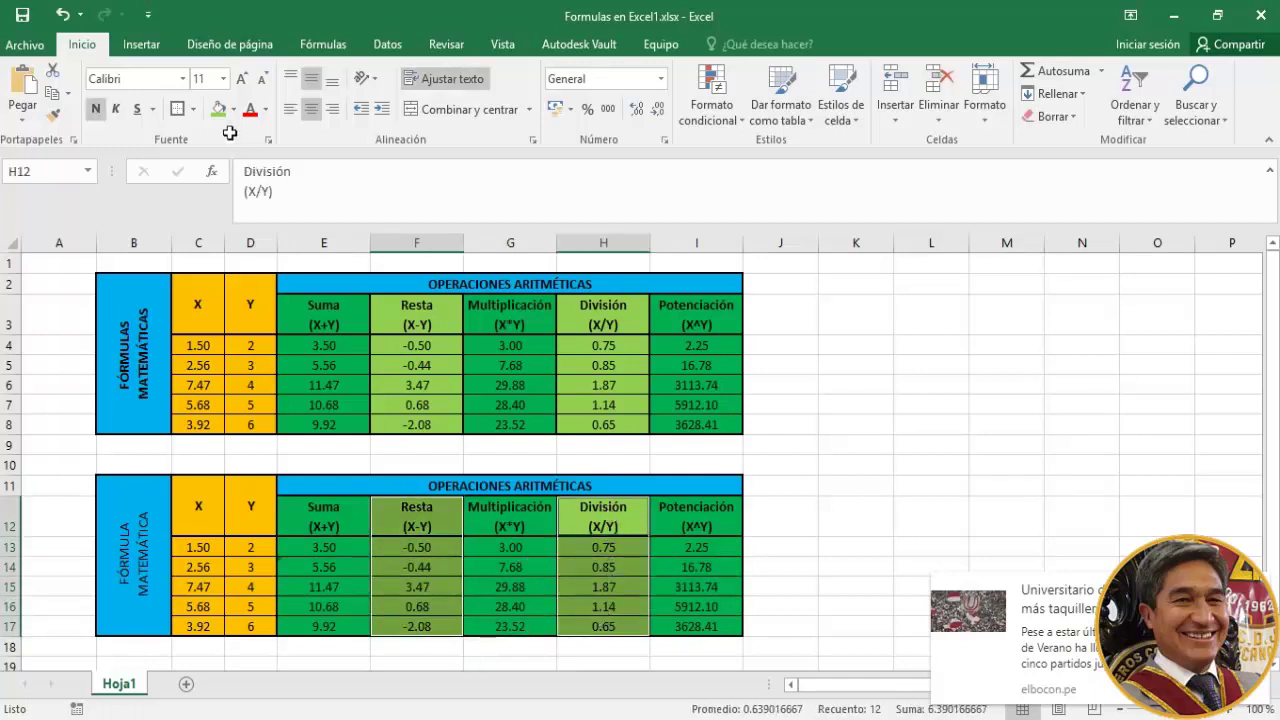
{"action": "left_click", "coordinate": [425, 447]}
{"action": "left_click", "coordinate": [140, 572]}
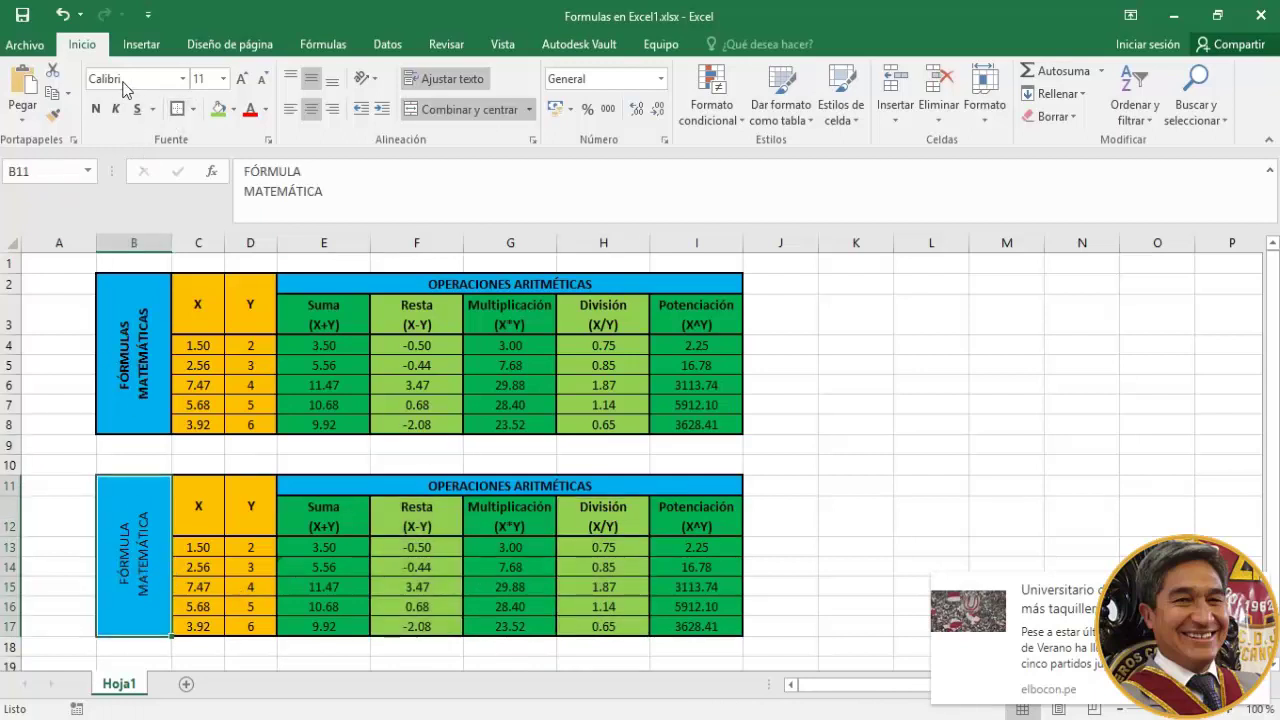
Make the merged FÓRMULA MATEMÁTICA label bold
{"action": "left_click", "coordinate": [96, 109]}
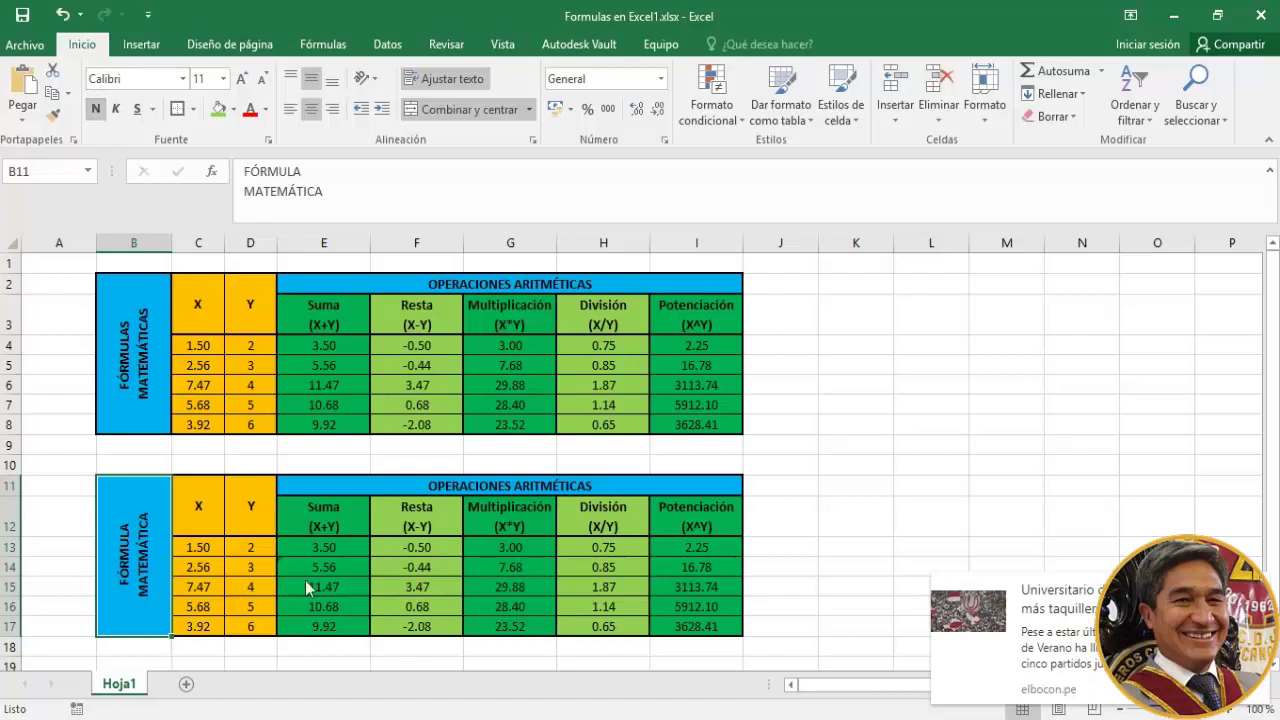
{"action": "left_click", "coordinate": [338, 622]}
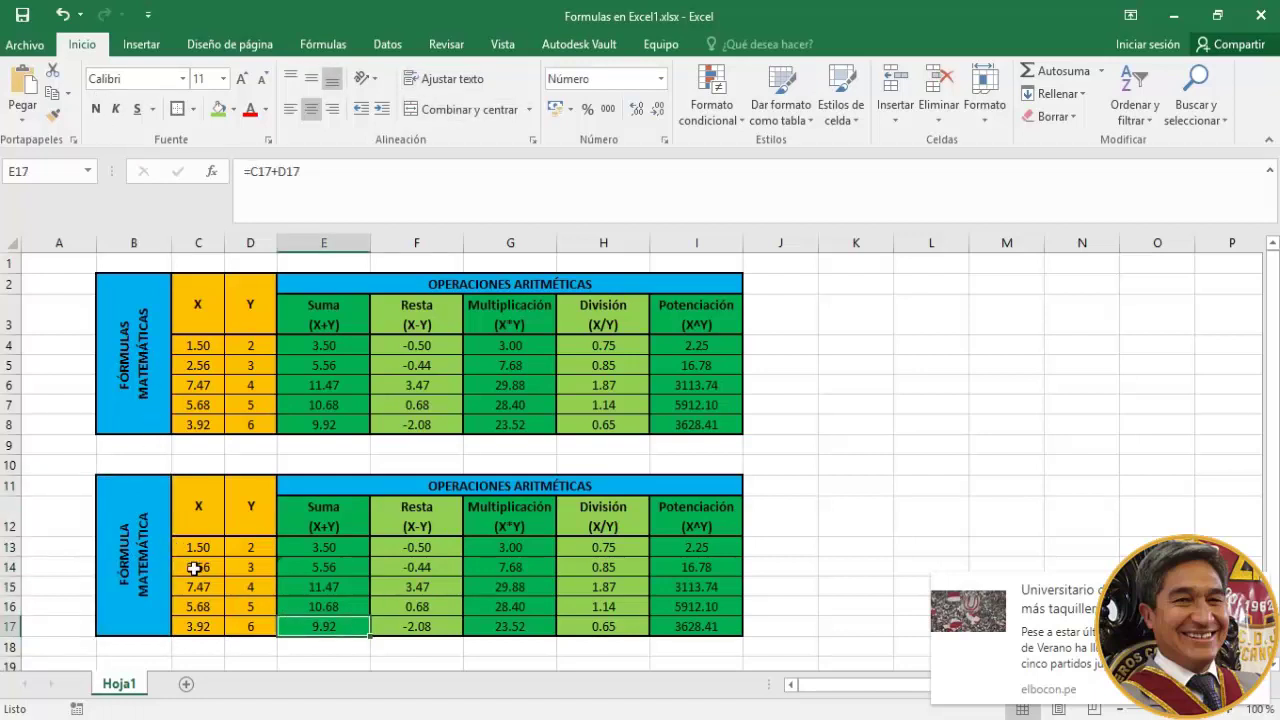
{"action": "left_click", "coordinate": [198, 510]}
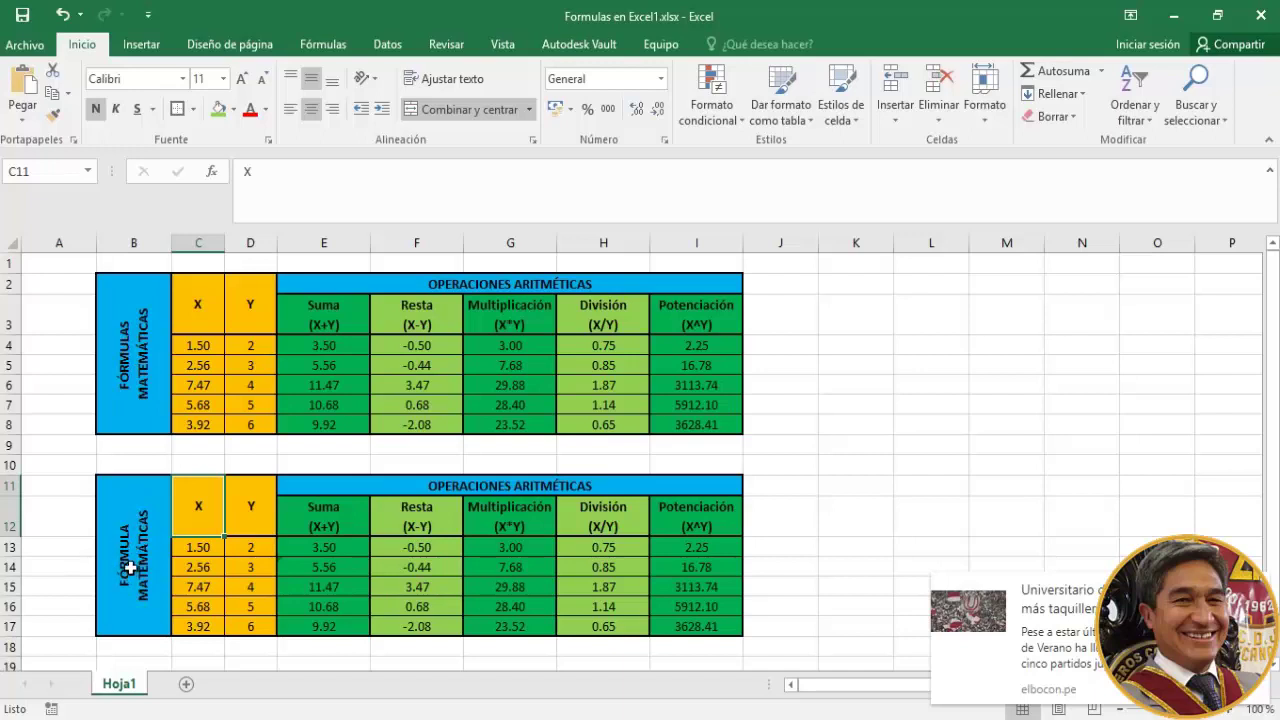
{"action": "left_click", "coordinate": [130, 565]}
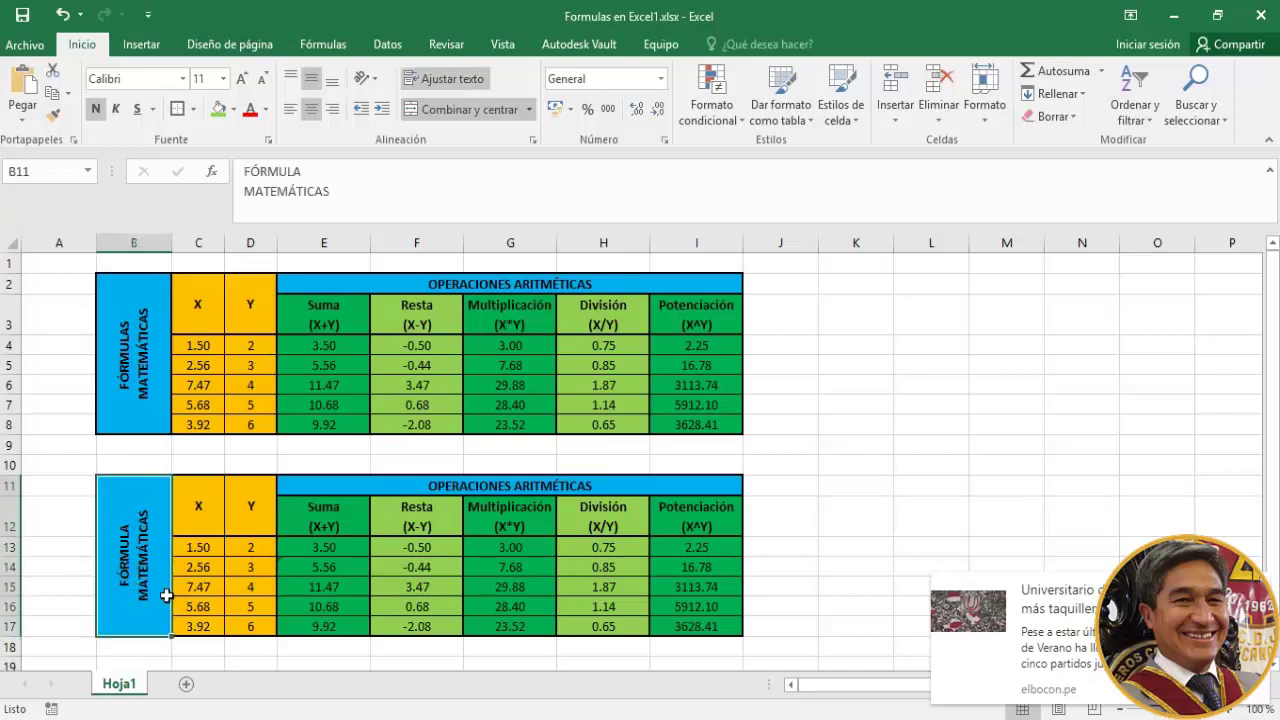